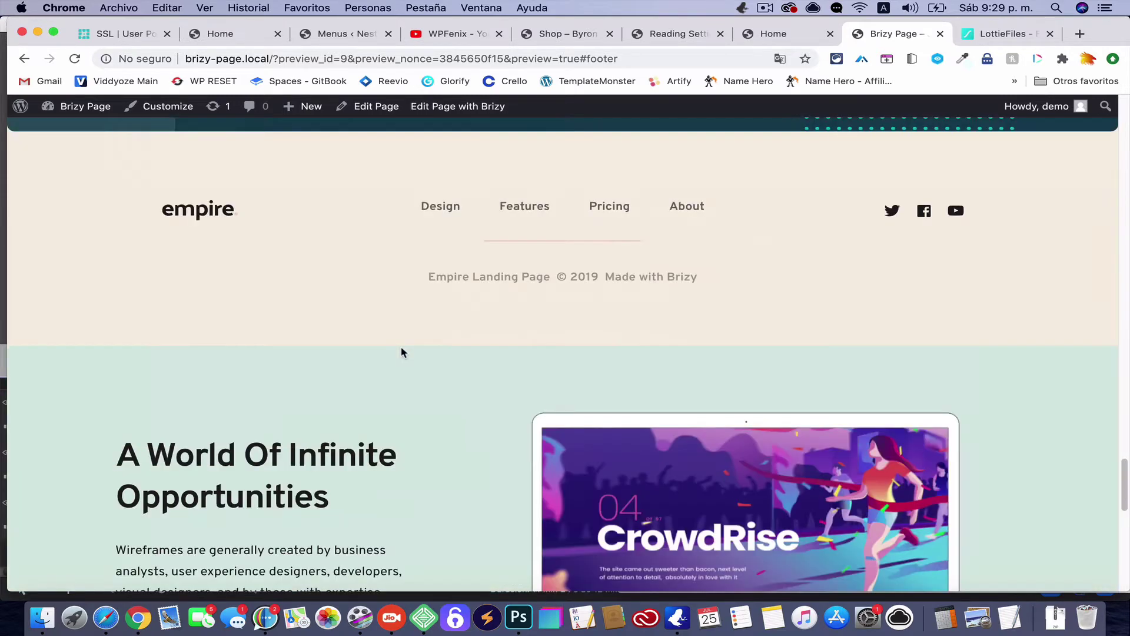
Look over the preview of the finished landing page, from the footer up through the feature list.
scroll(400, 353, up, 15)
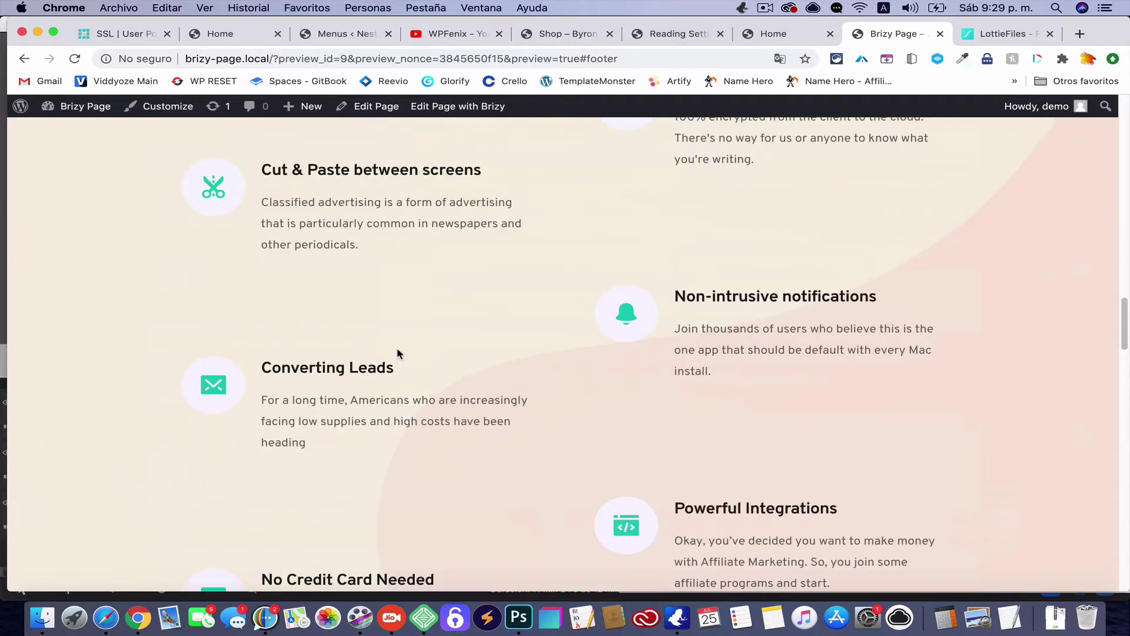
scroll(438, 336, down, 10)
scroll(438, 333, down, 10)
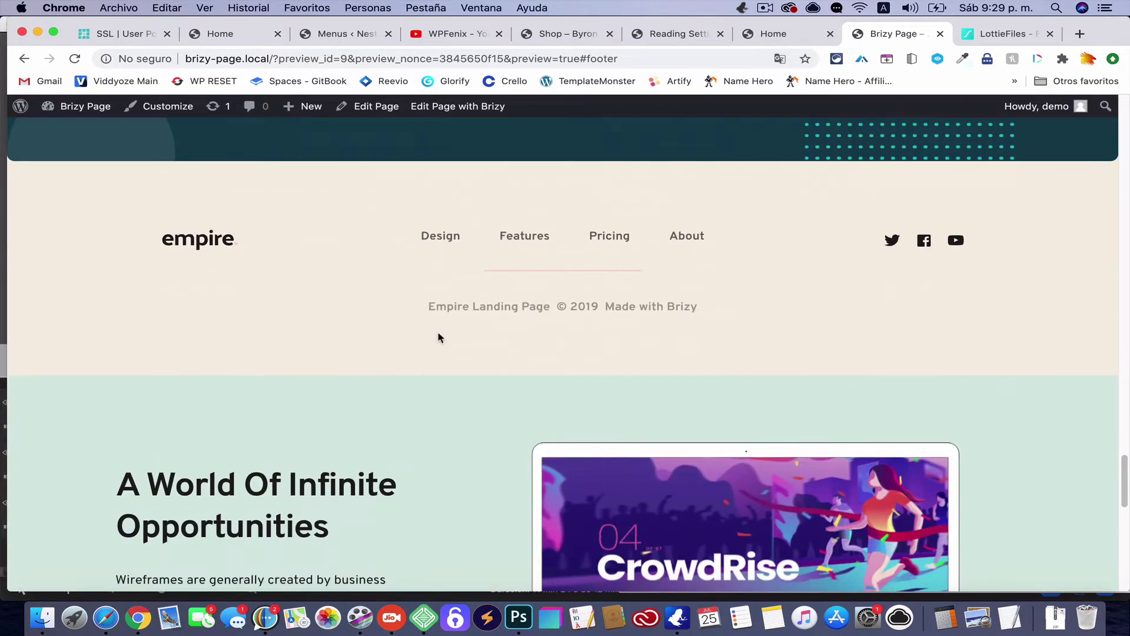
scroll(438, 337, up, 10)
scroll(438, 326, up, 10)
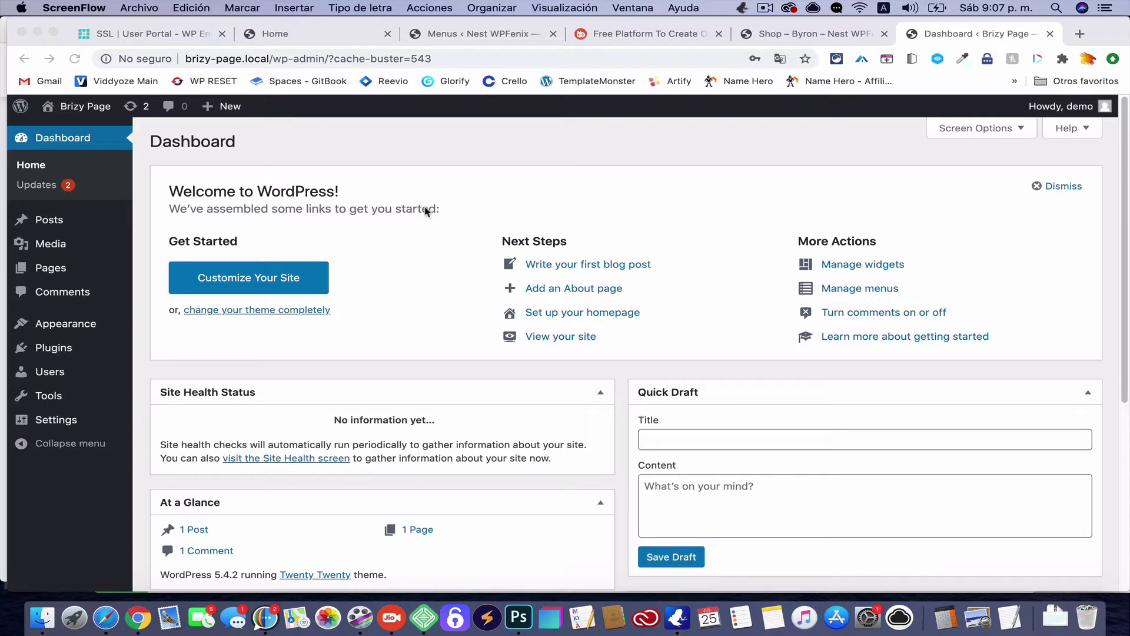
Delete the inactive Twenty Seventeen theme from the installed themes.
click(86, 326)
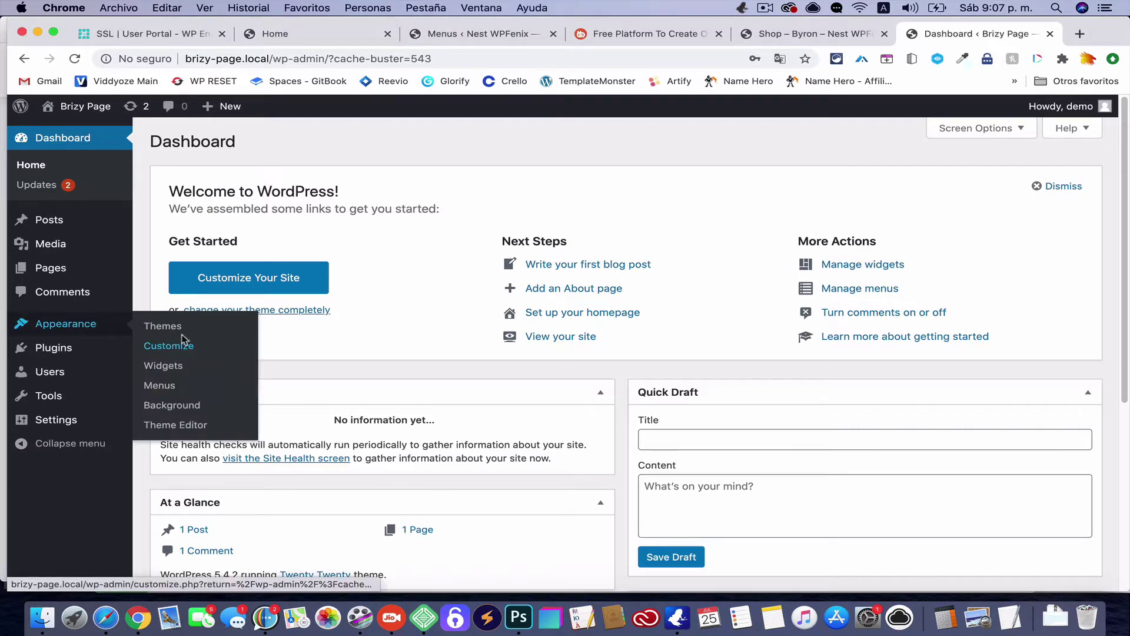
click(166, 332)
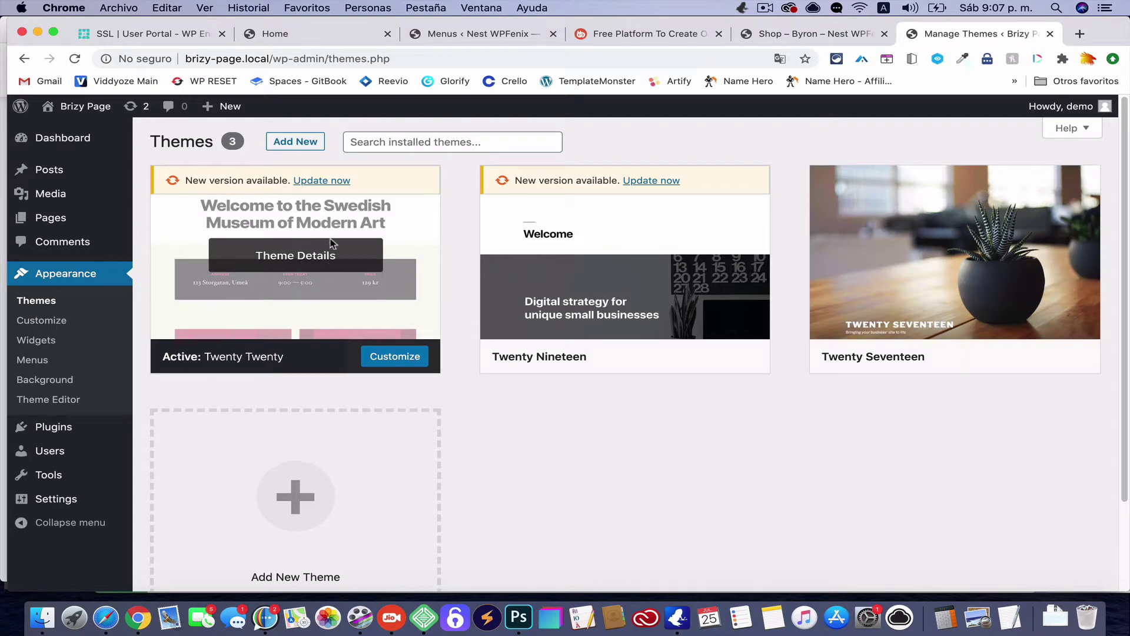
click(824, 293)
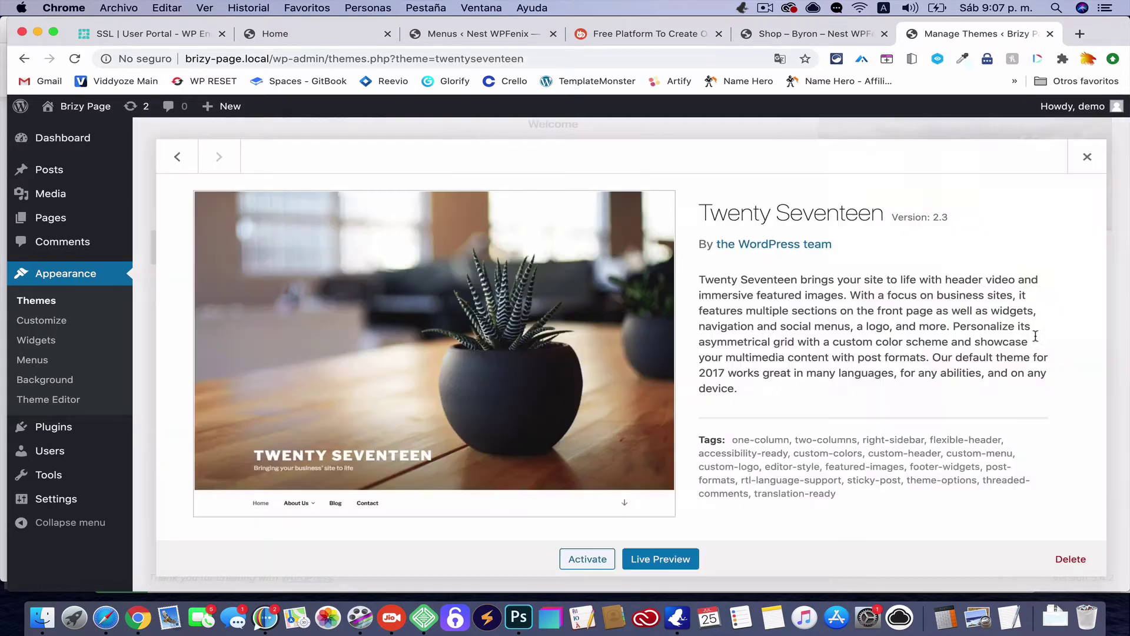
click(1080, 559)
click(713, 163)
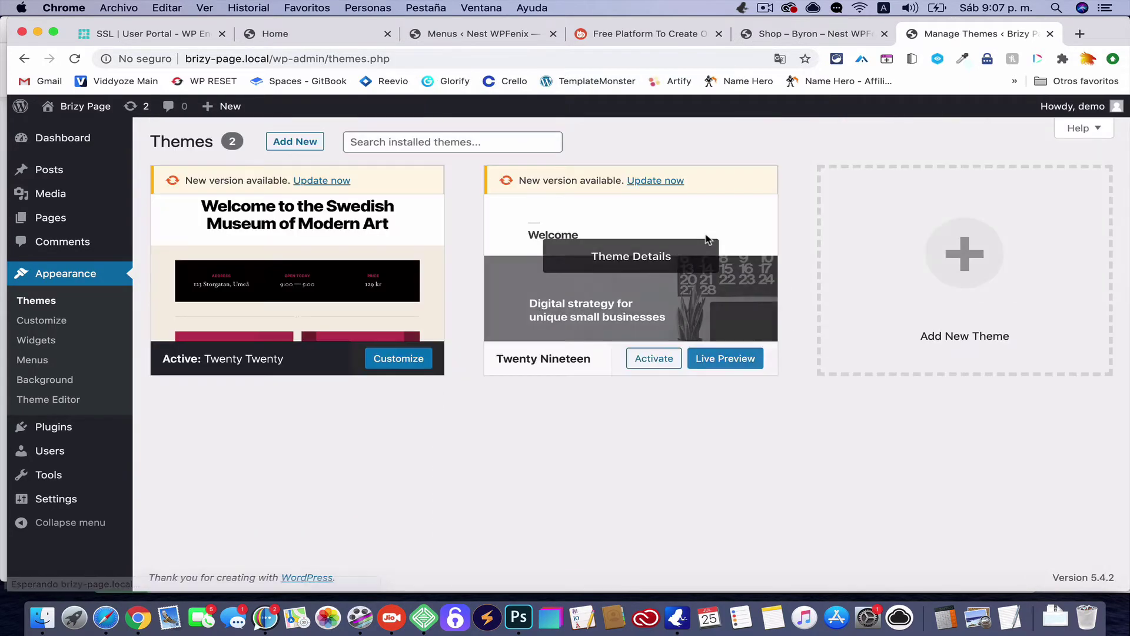
Delete the inactive Twenty Nineteen theme as well, accepting the deletion.
click(707, 239)
click(1071, 559)
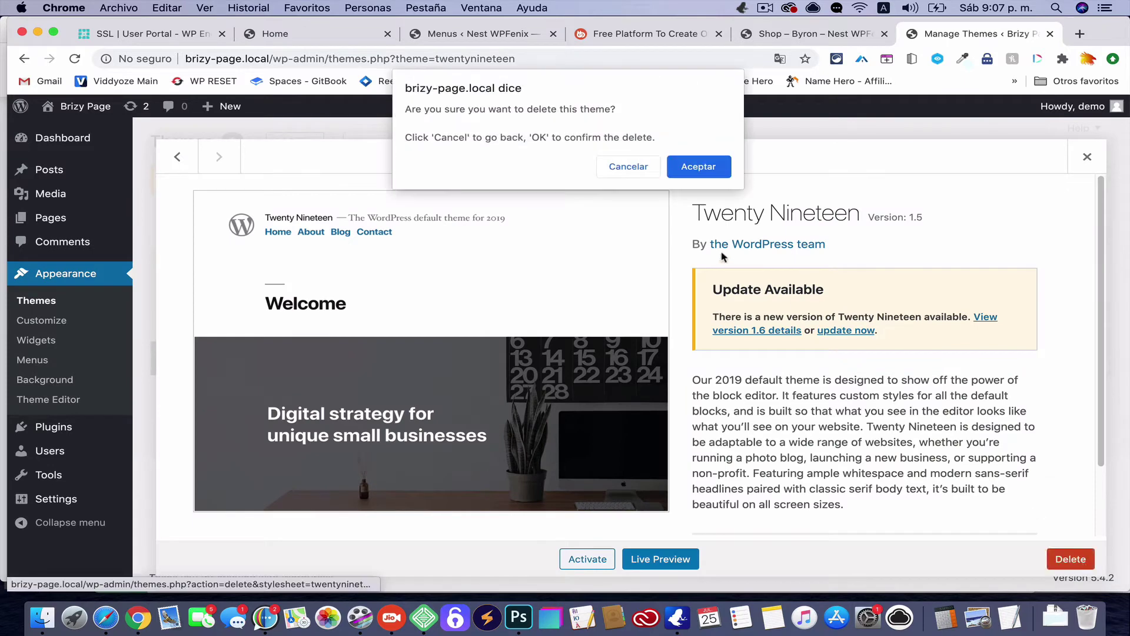
click(695, 166)
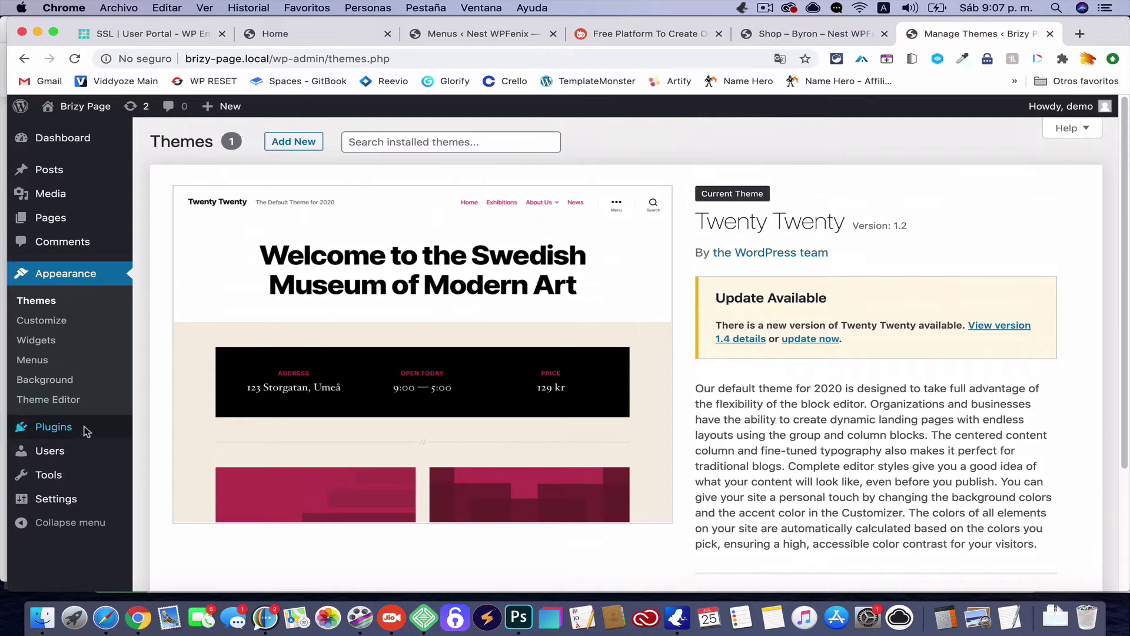
Upload the plugin file brizy-free-1.0.127-beta.zip from the Downloads folder, install it and activate it.
mouse_move(88, 428)
click(184, 447)
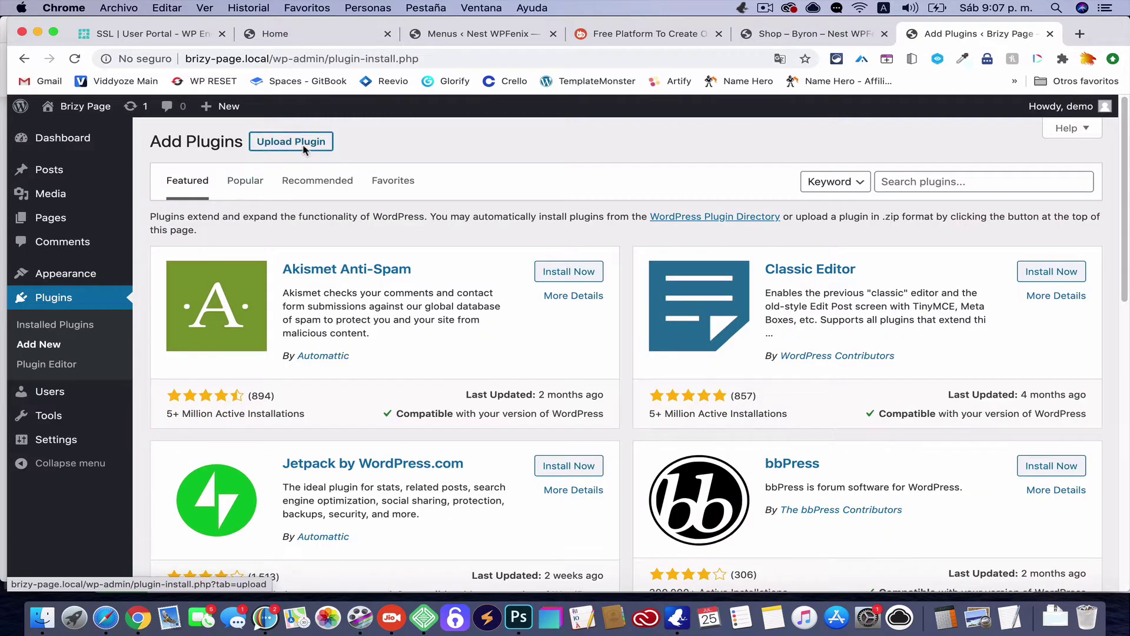
click(305, 150)
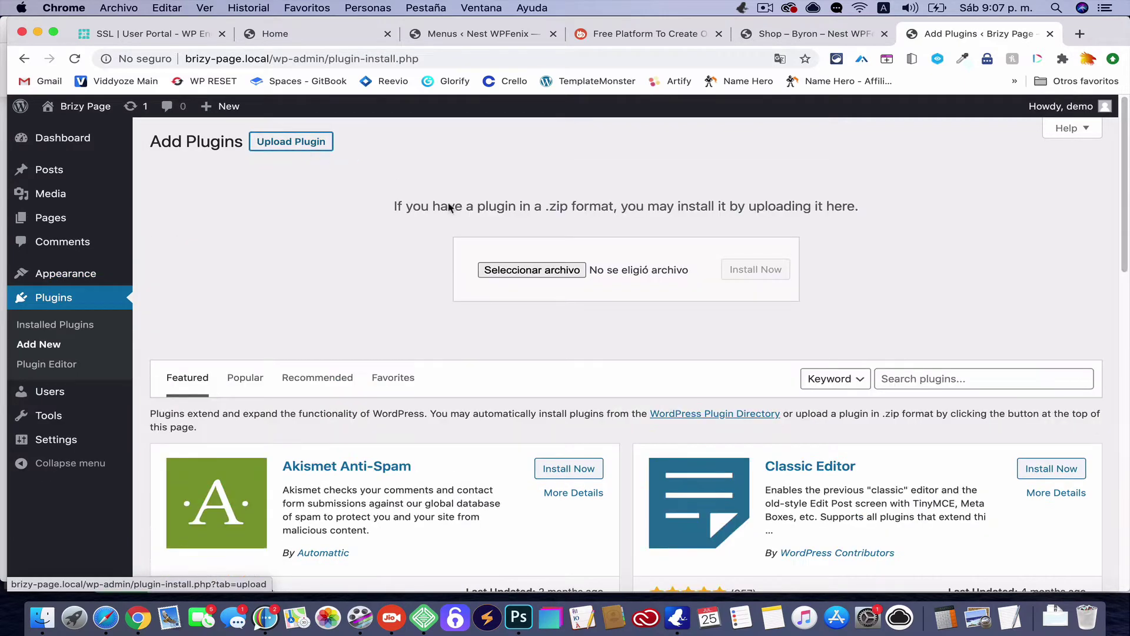
click(1055, 616)
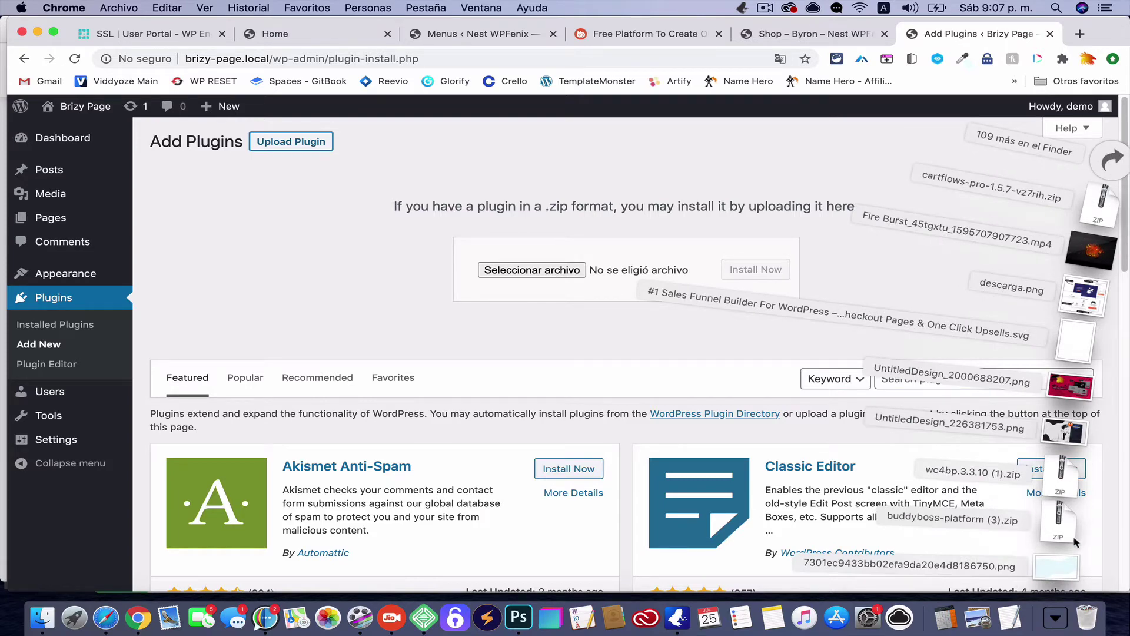
click(1055, 617)
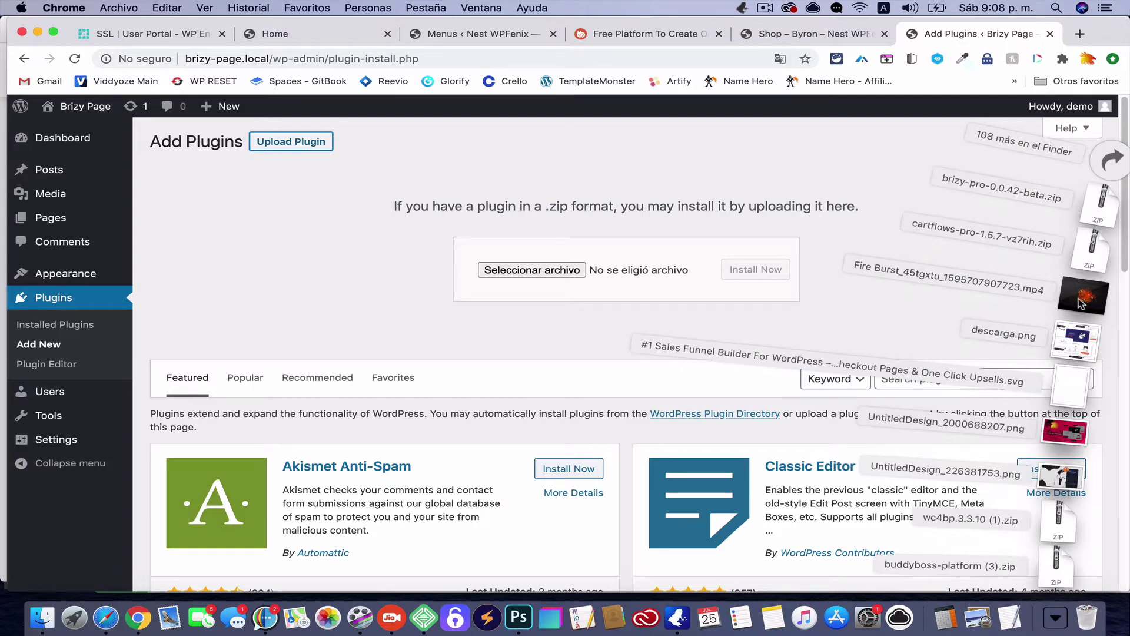
click(1055, 617)
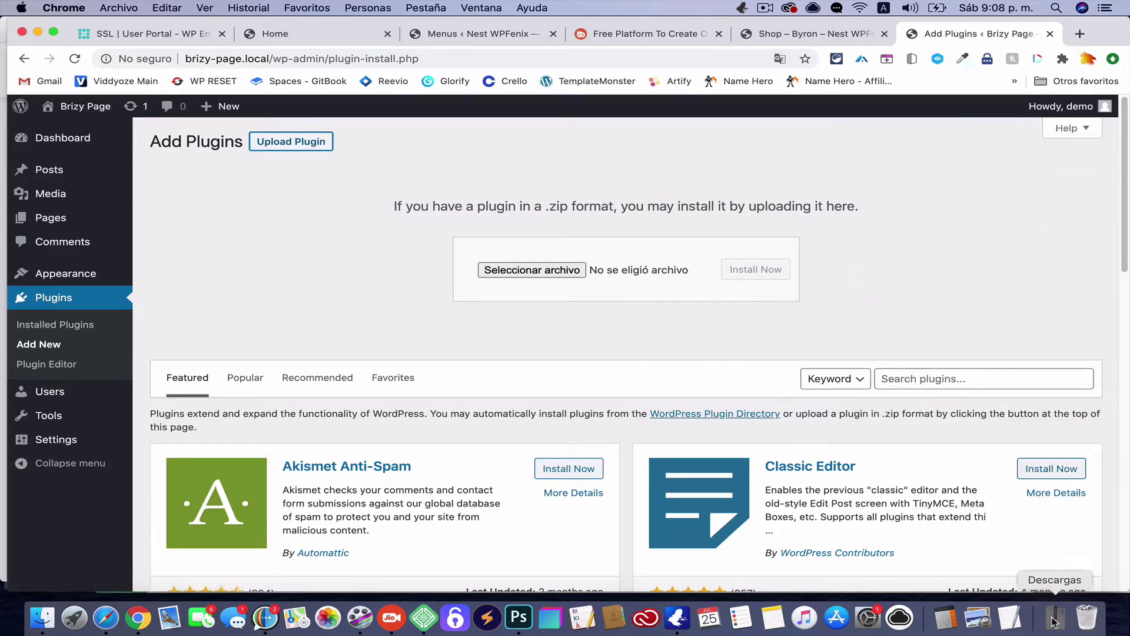
click(1054, 618)
drag(1098, 210, 666, 268)
click(756, 269)
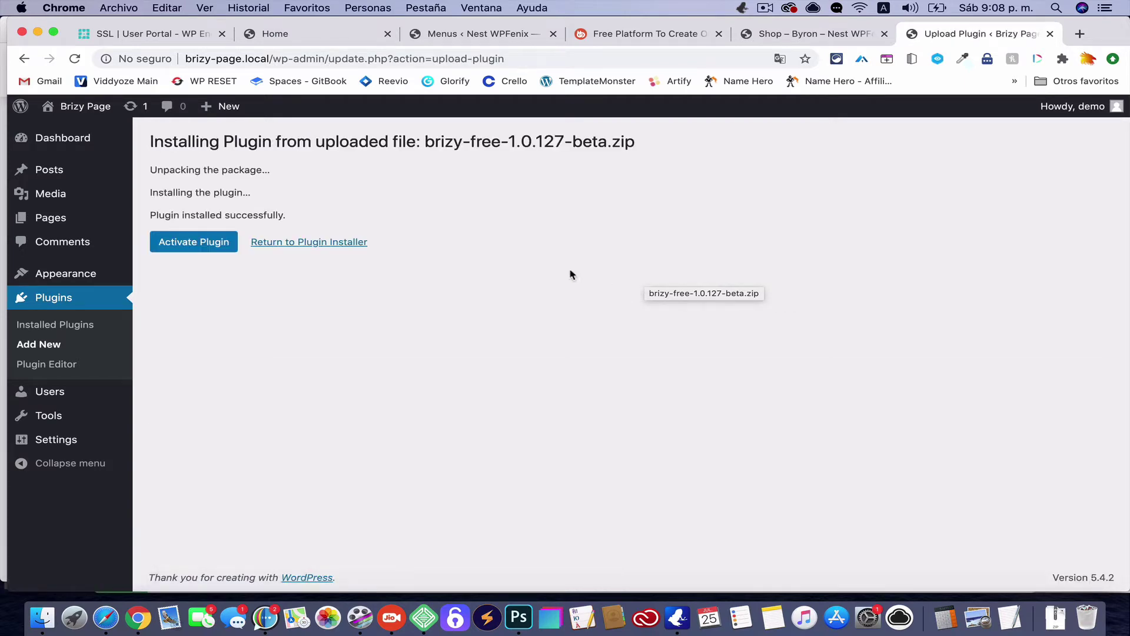
click(187, 242)
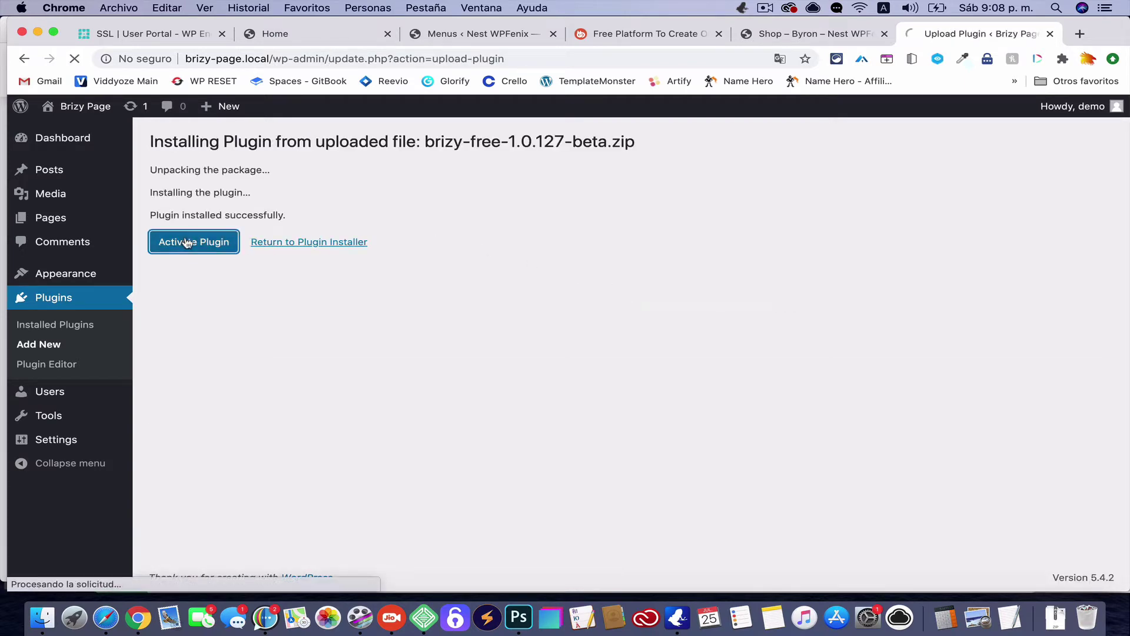
Switch to Safari to look over the wpfenix.com home page, and return to the WordPress admin in Chrome.
click(112, 623)
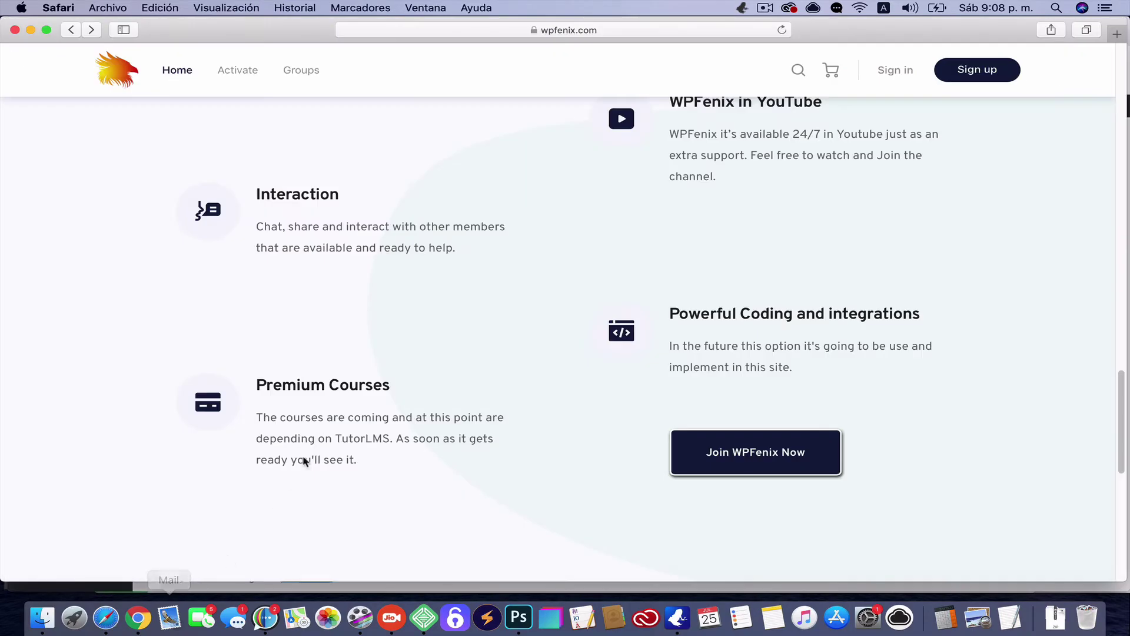
scroll(312, 436, up, 10)
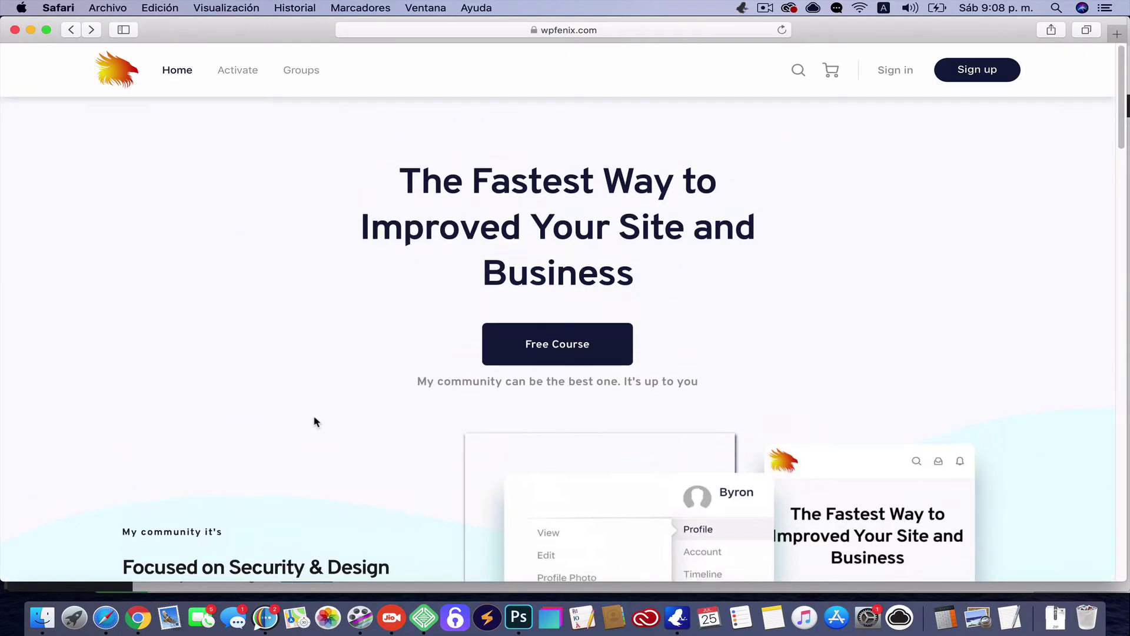
scroll(315, 422, down, 12)
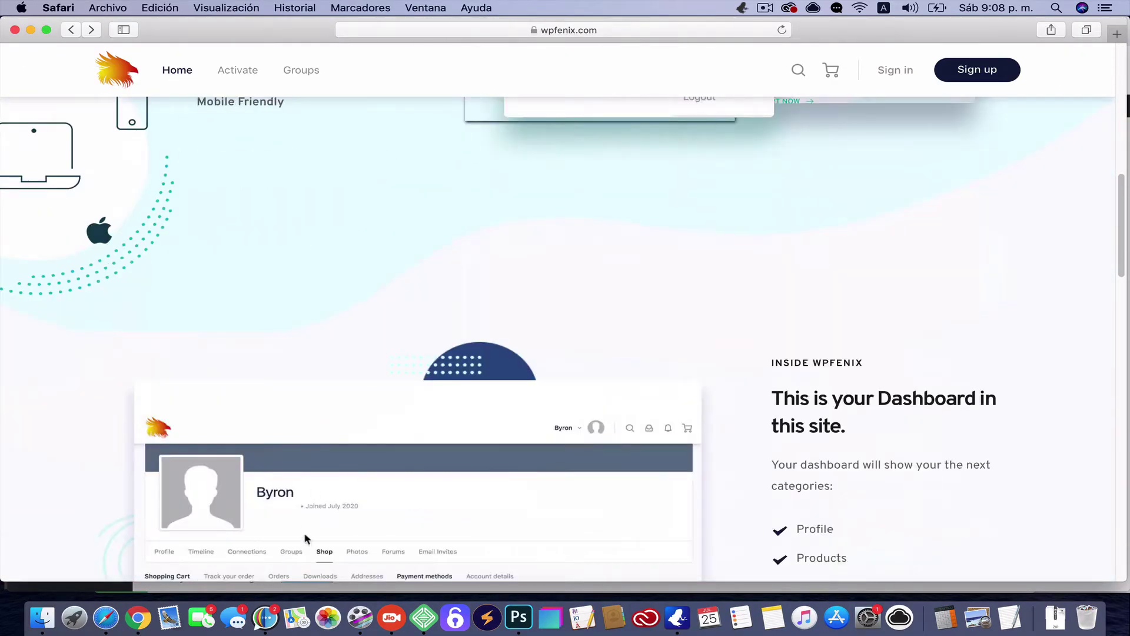
click(138, 617)
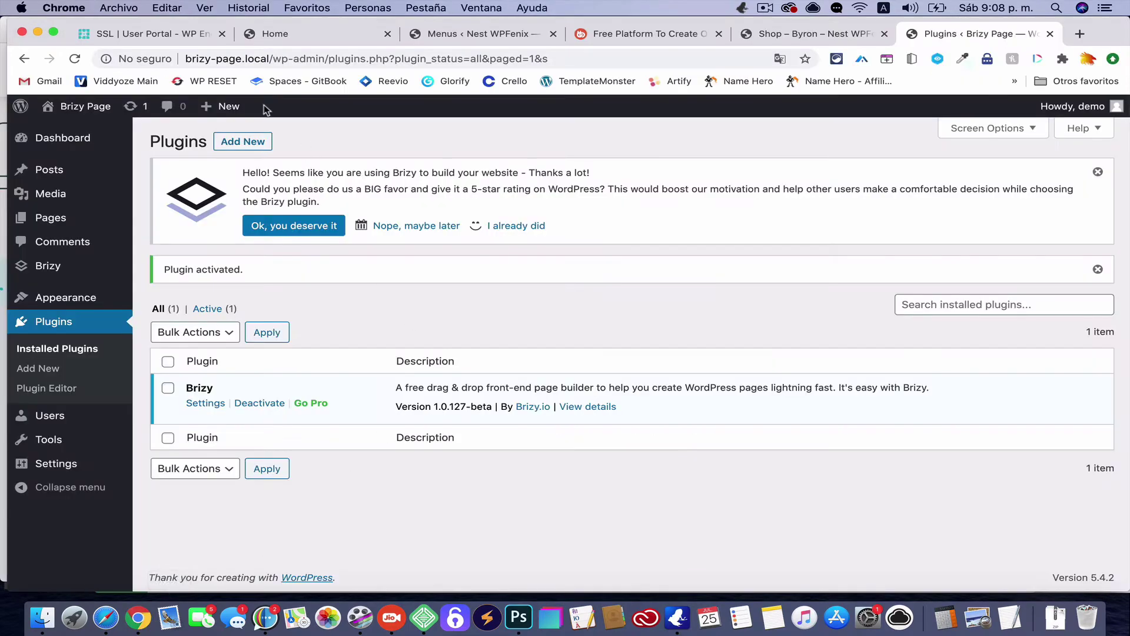
Upload and install brizy-pro-0.0.42-beta.zip, dismiss the Brizy rating request as already done, and activate the plugin.
click(257, 143)
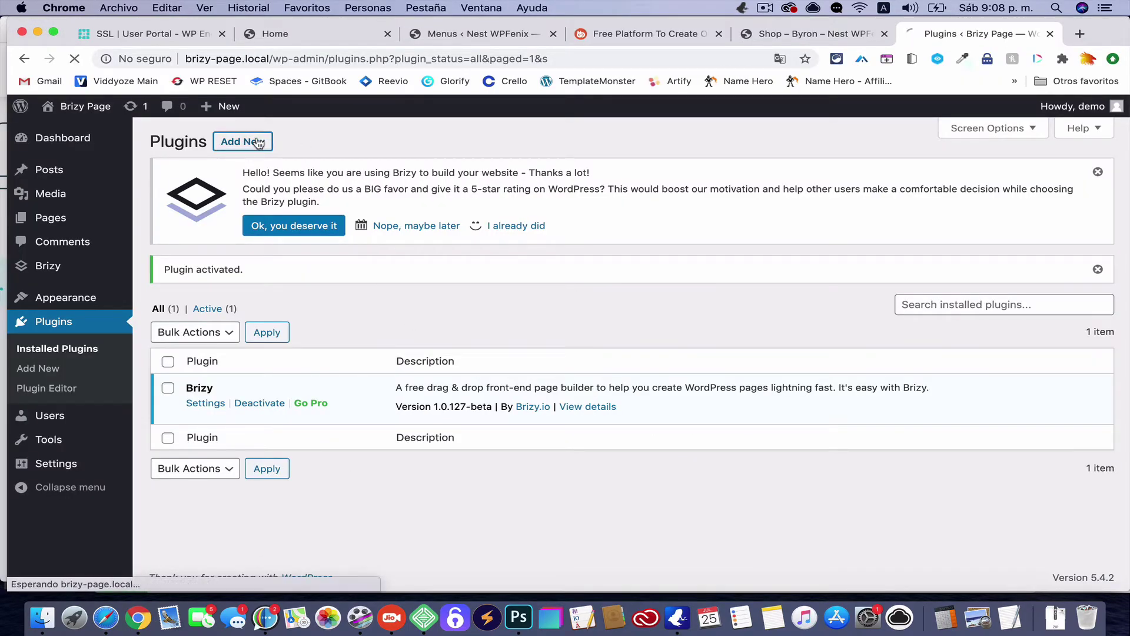
click(278, 143)
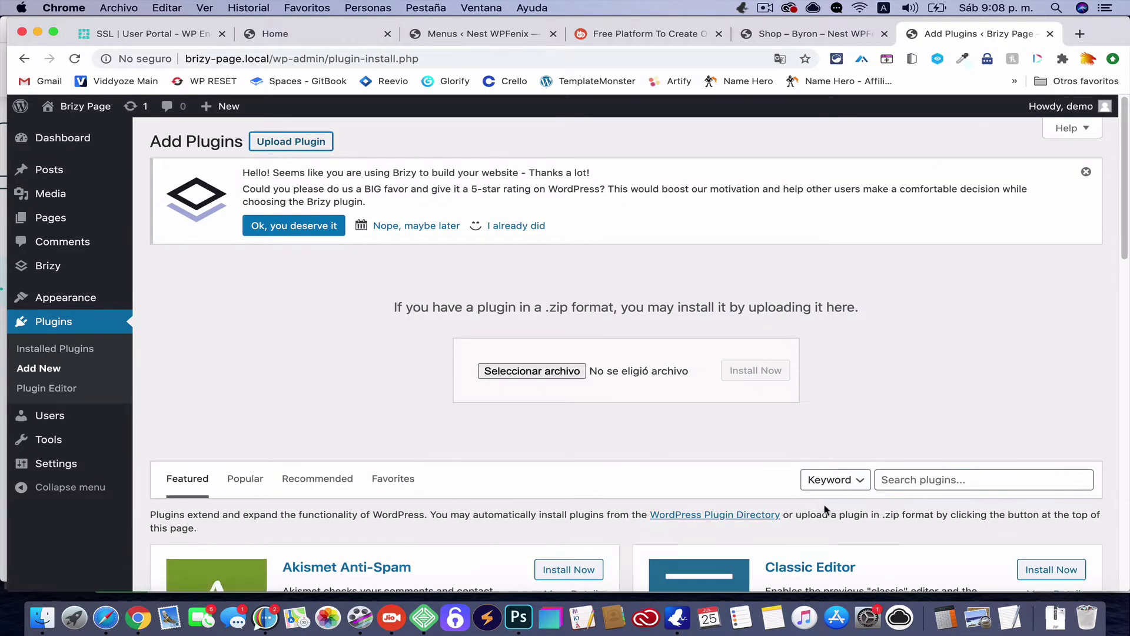
click(1051, 618)
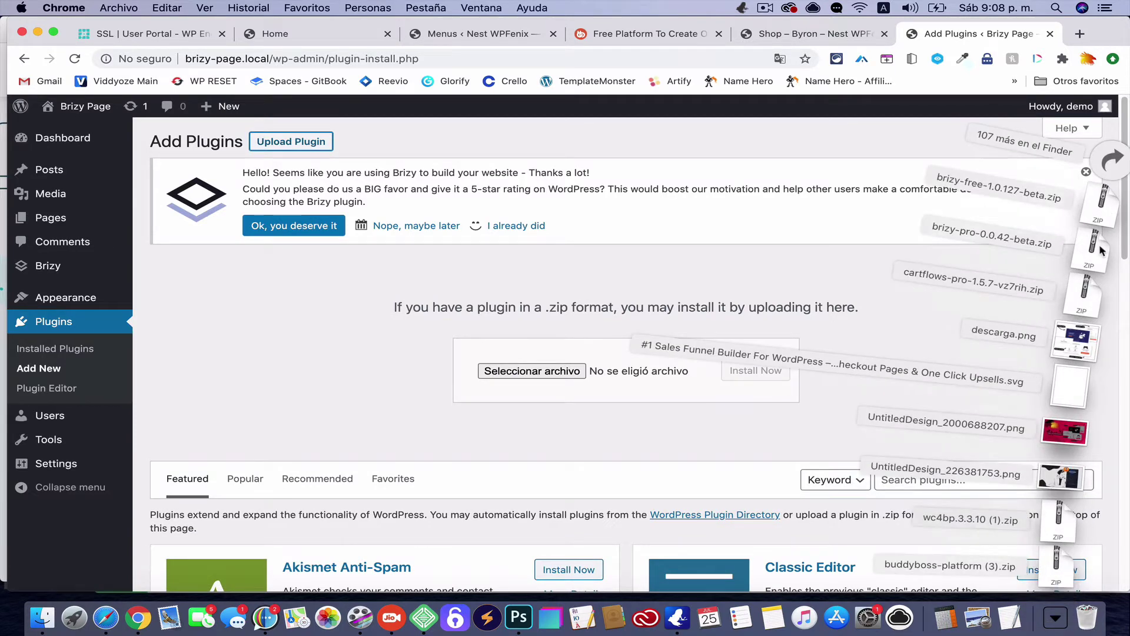
drag(1101, 251, 544, 373)
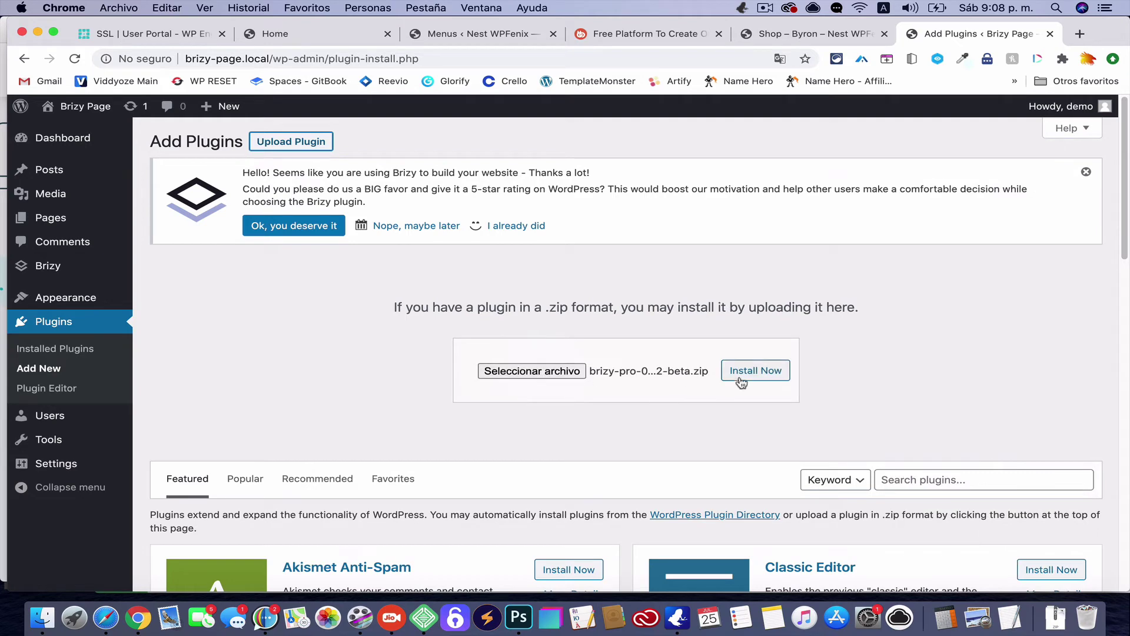
click(741, 381)
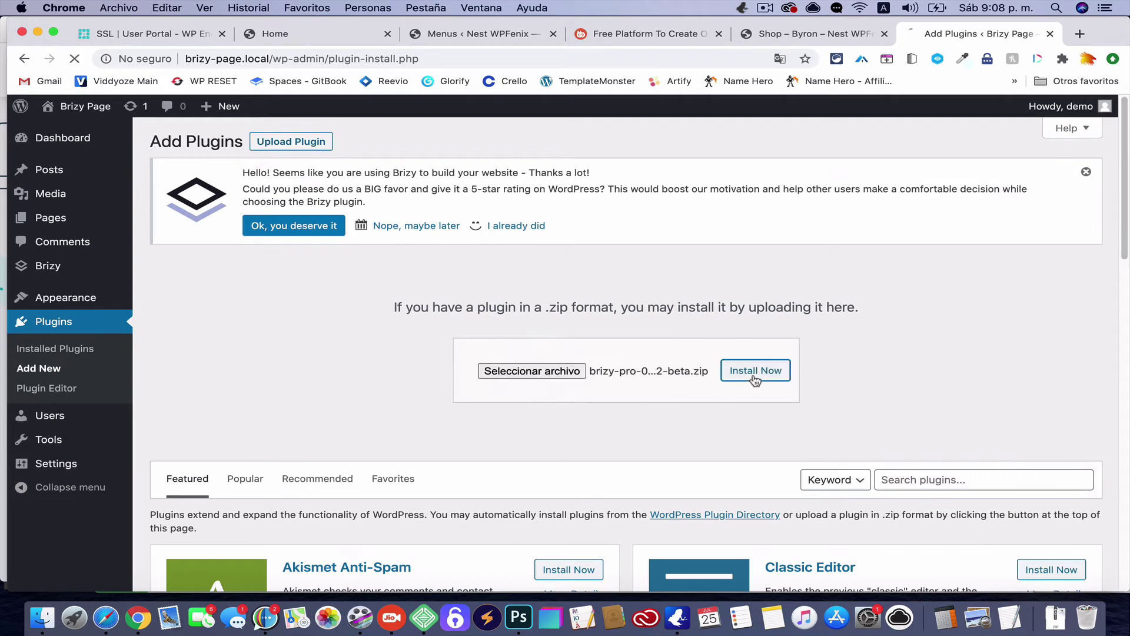
click(518, 226)
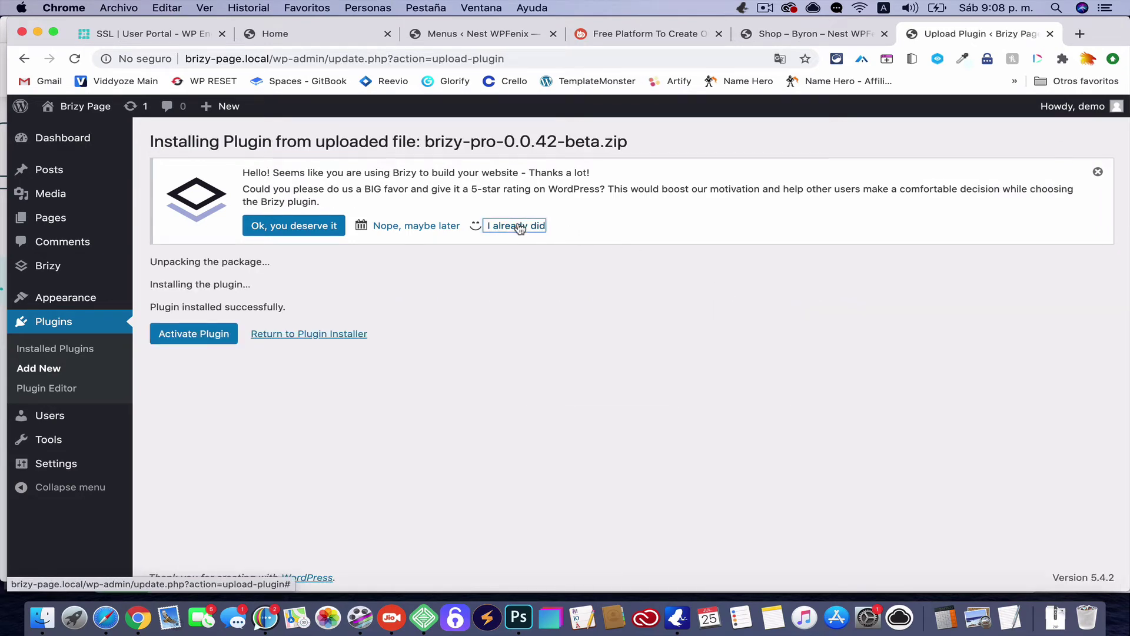
click(198, 243)
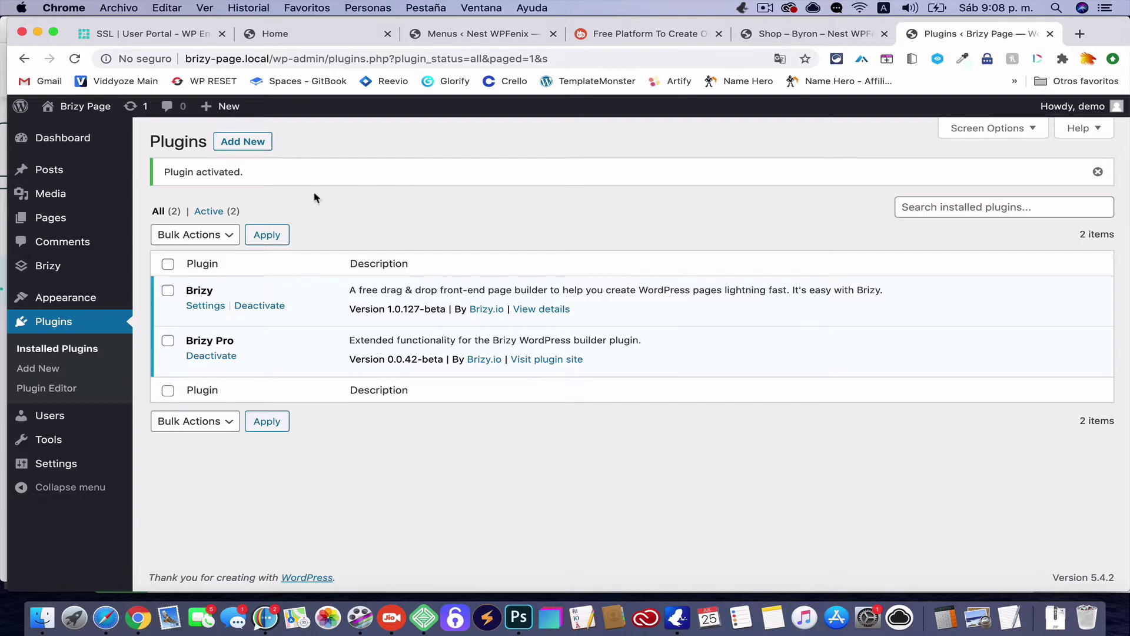
Move the Sample Page to the trash and delete it permanently.
mouse_move(64, 219)
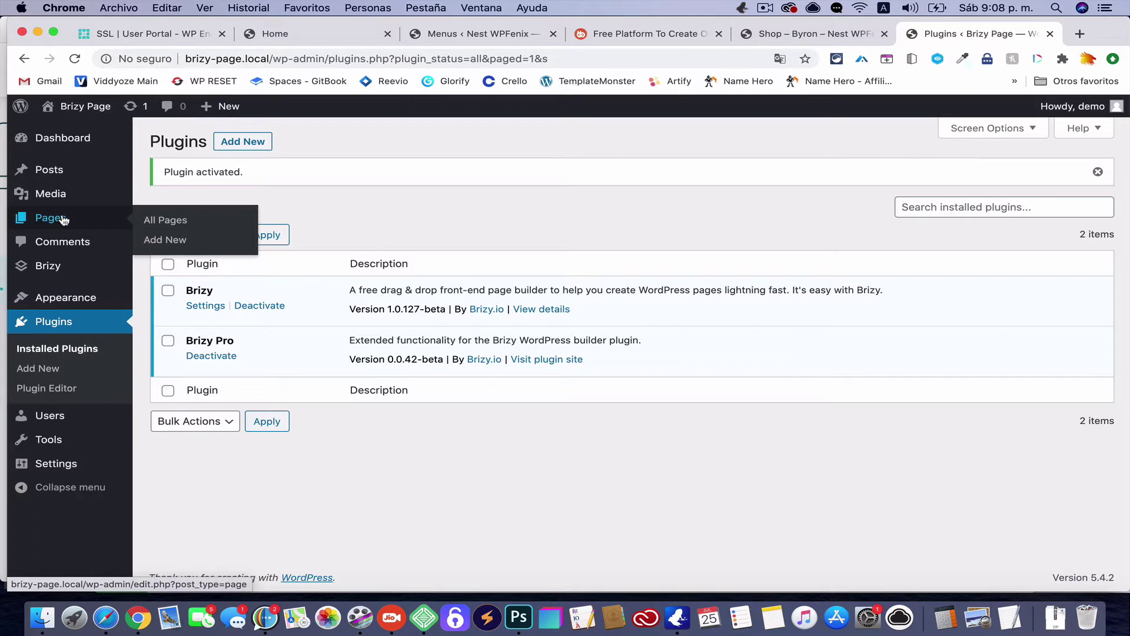
click(63, 219)
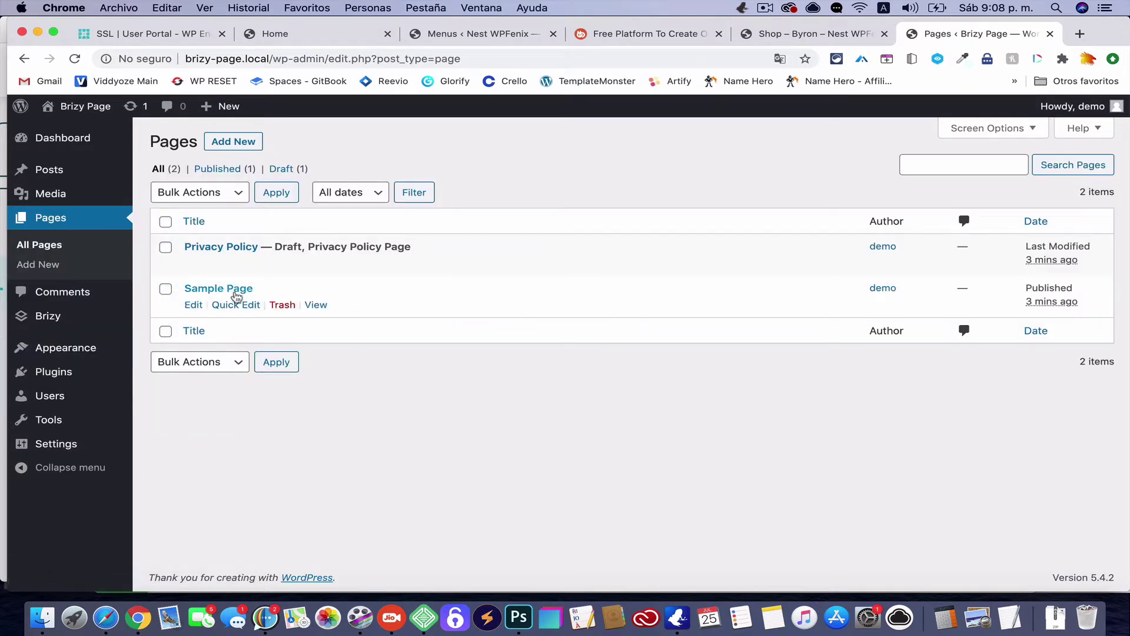
click(276, 306)
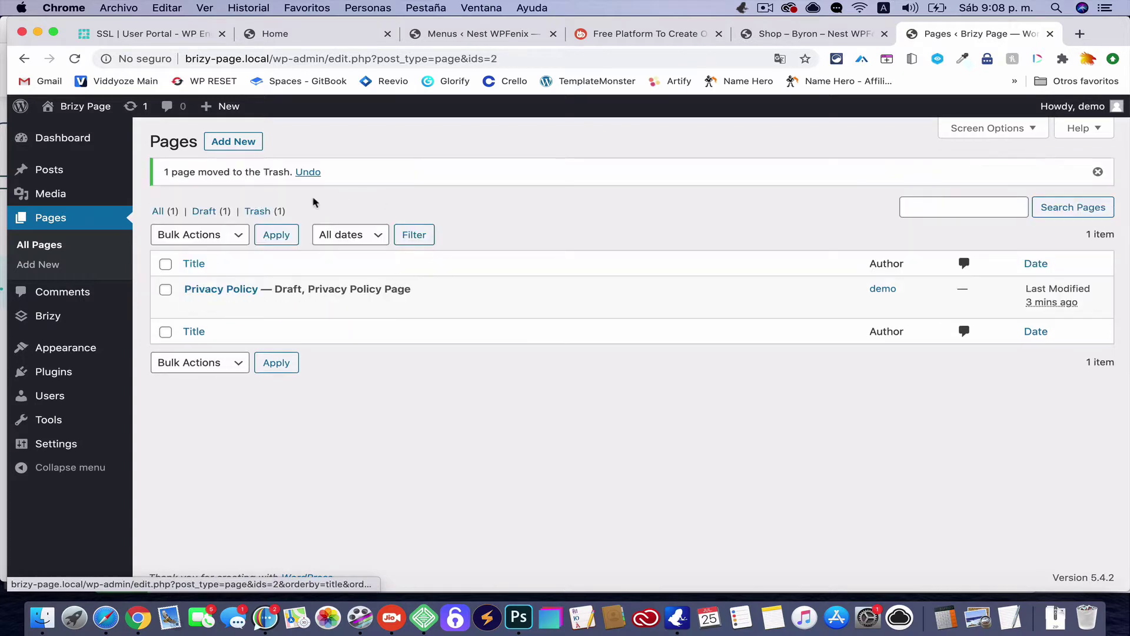
click(263, 212)
click(270, 263)
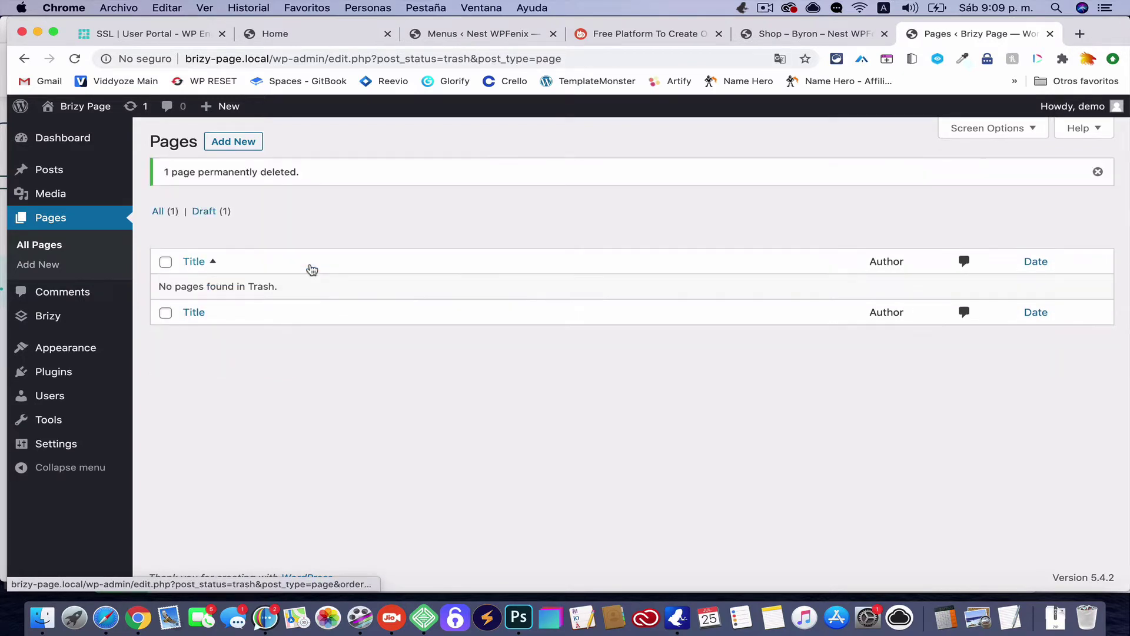
Add a new page titled Home, dismissing the block editor welcome guide, and publish it.
click(236, 139)
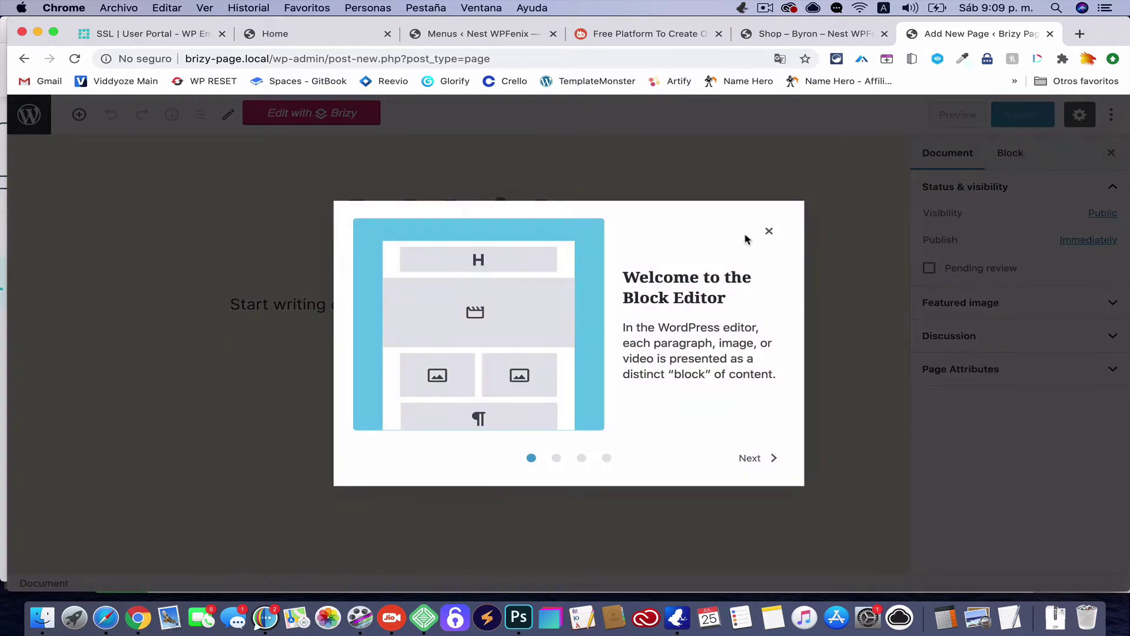
click(769, 231)
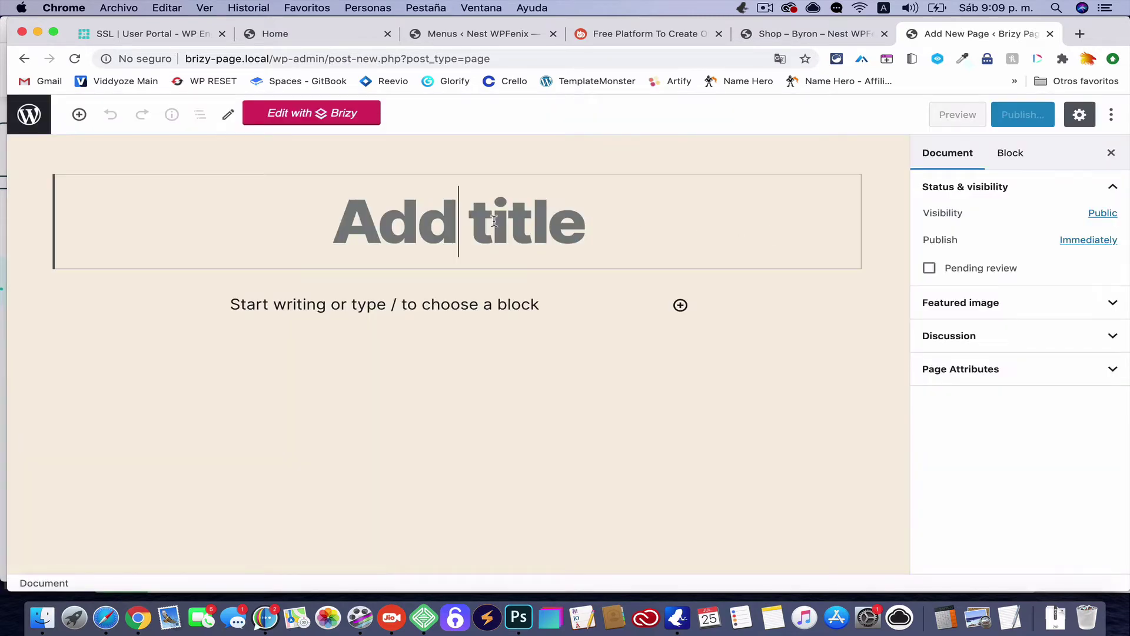
text(Home)
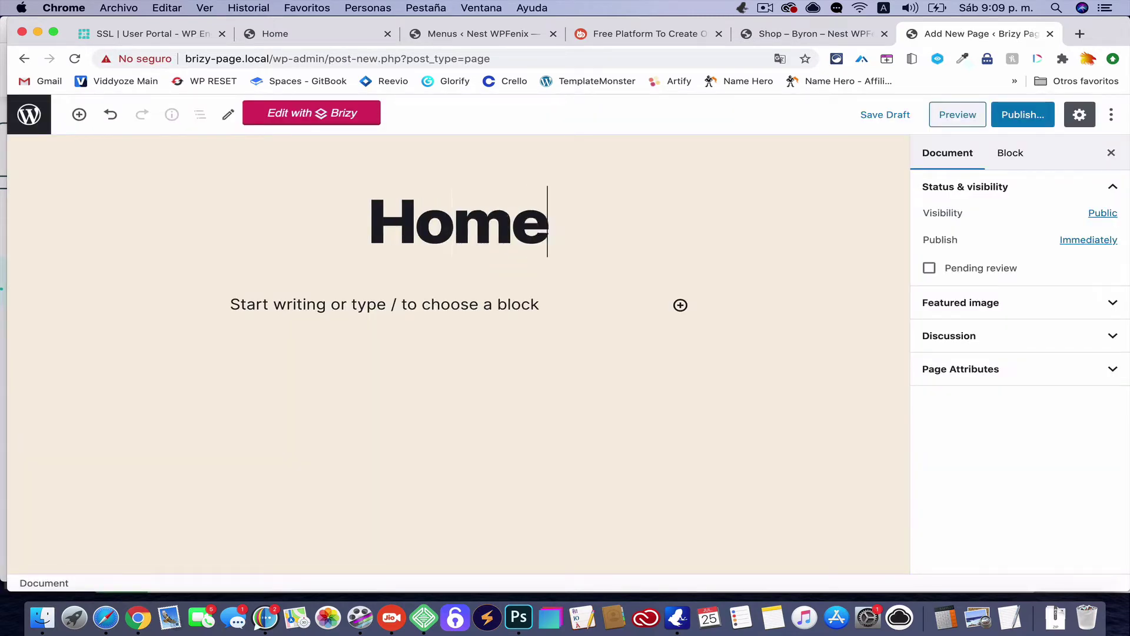
click(1036, 115)
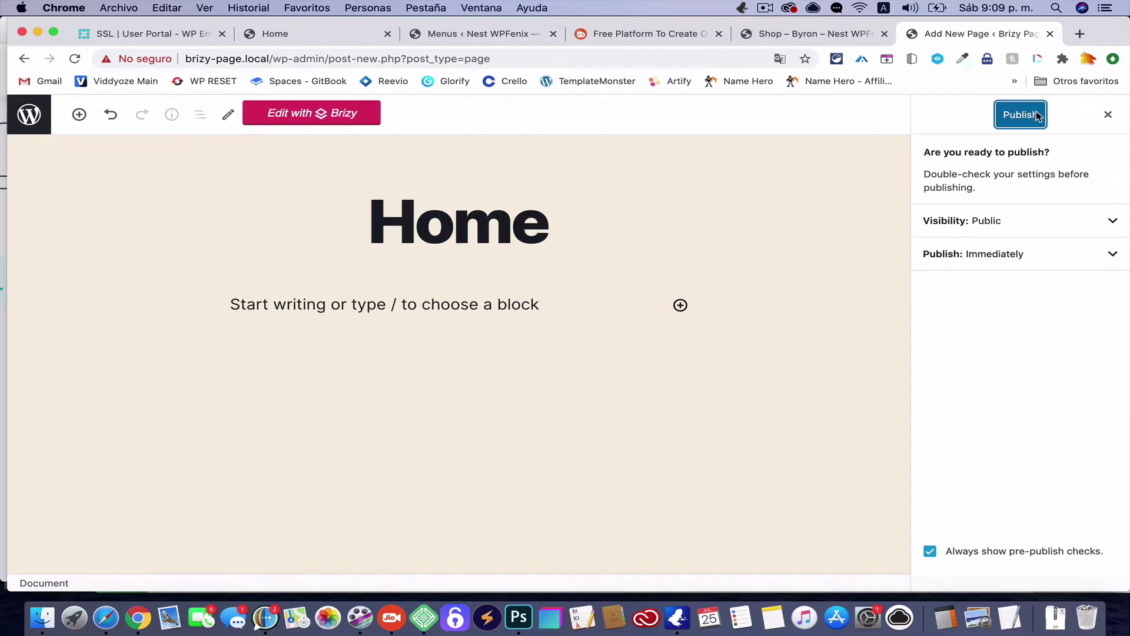
click(1036, 115)
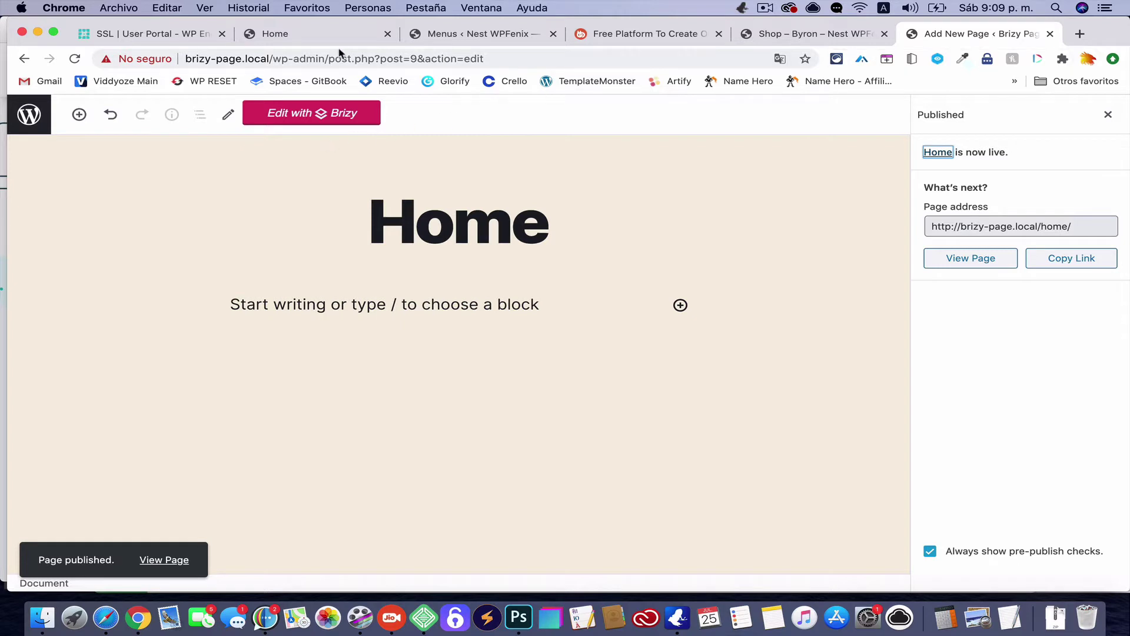
View the published Home page at its page address, and return to the page editor.
click(998, 236)
right_click(1001, 235)
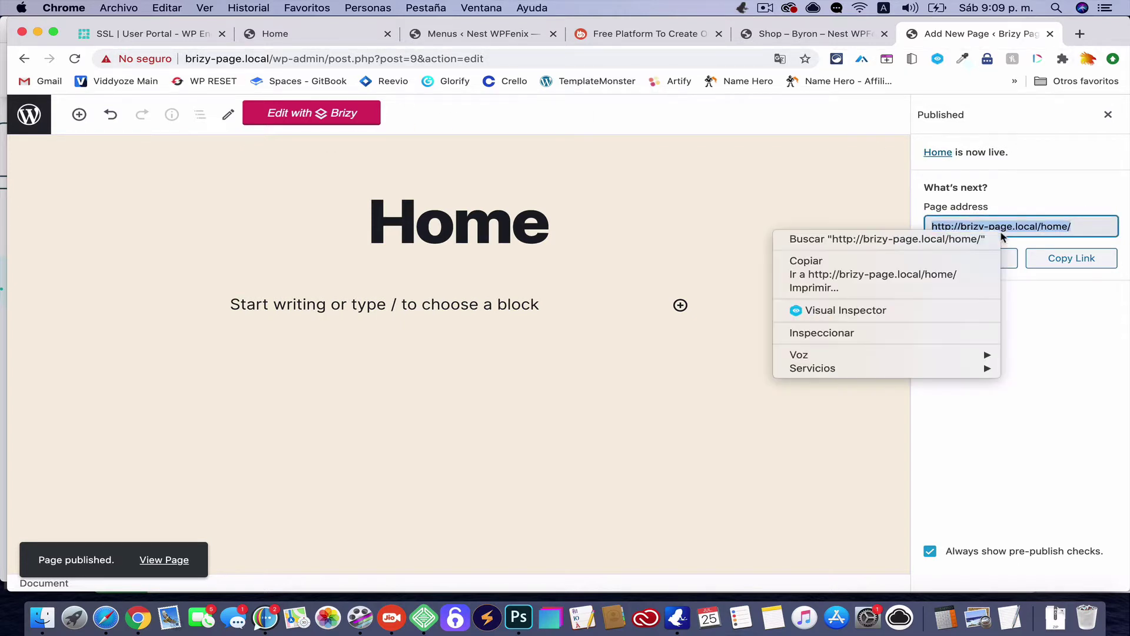
click(860, 274)
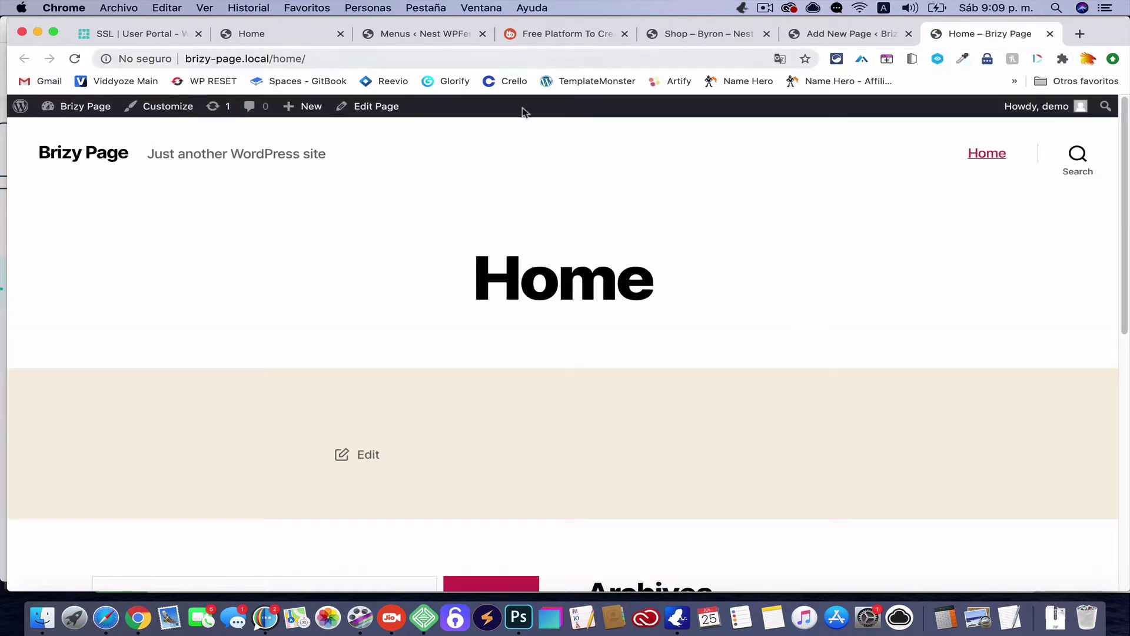
click(877, 45)
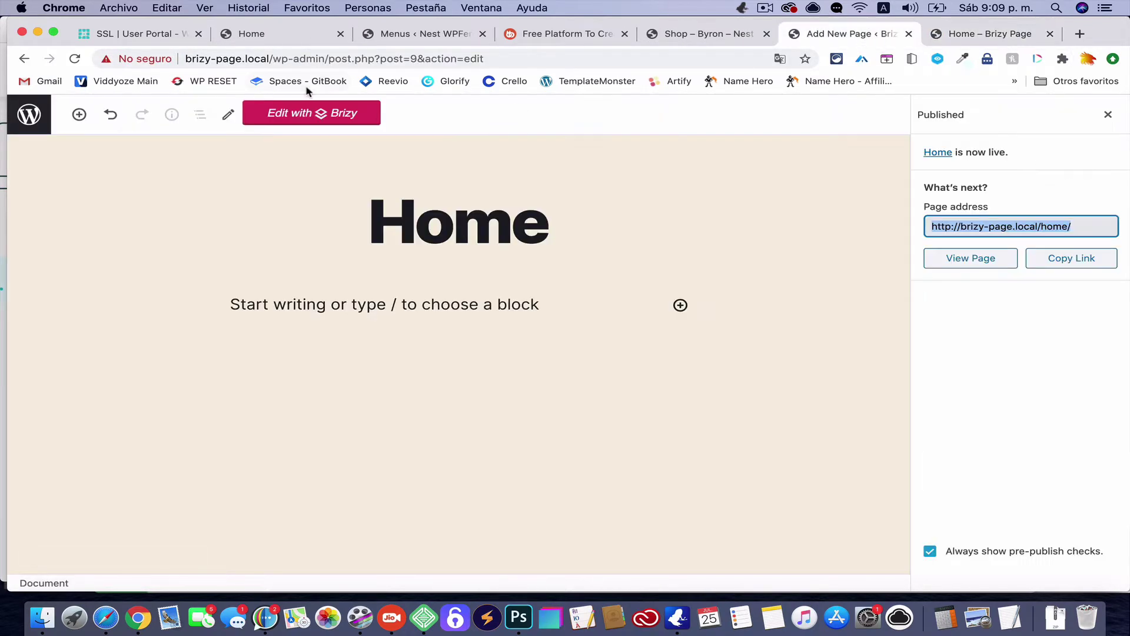
Open the Home page in the Brizy builder and look over its general, device view and page template options.
click(323, 117)
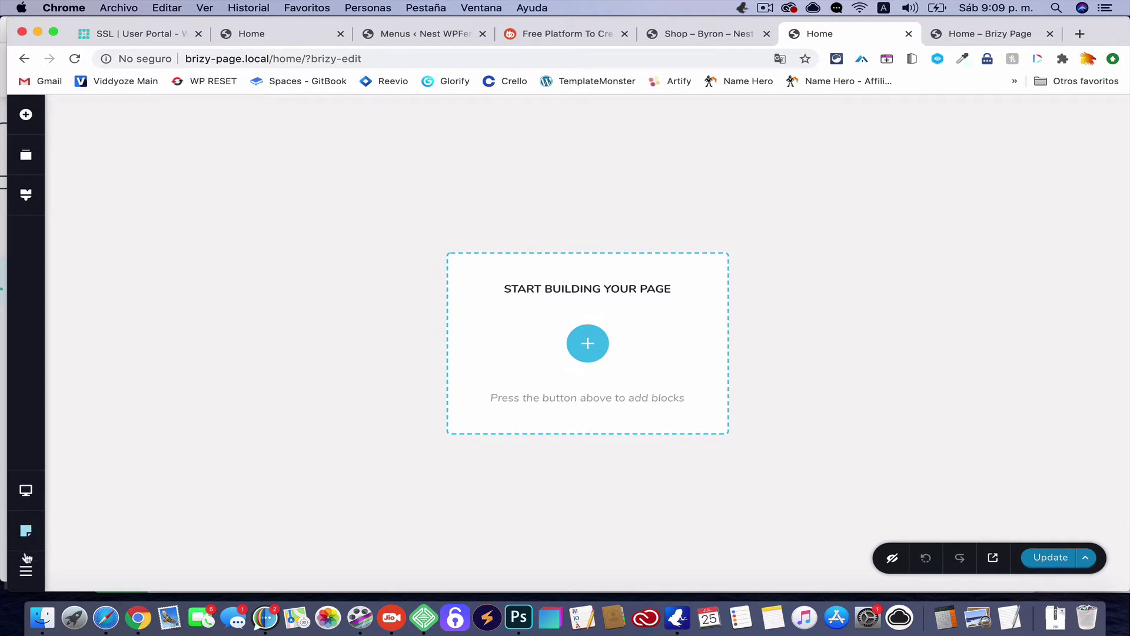
click(25, 571)
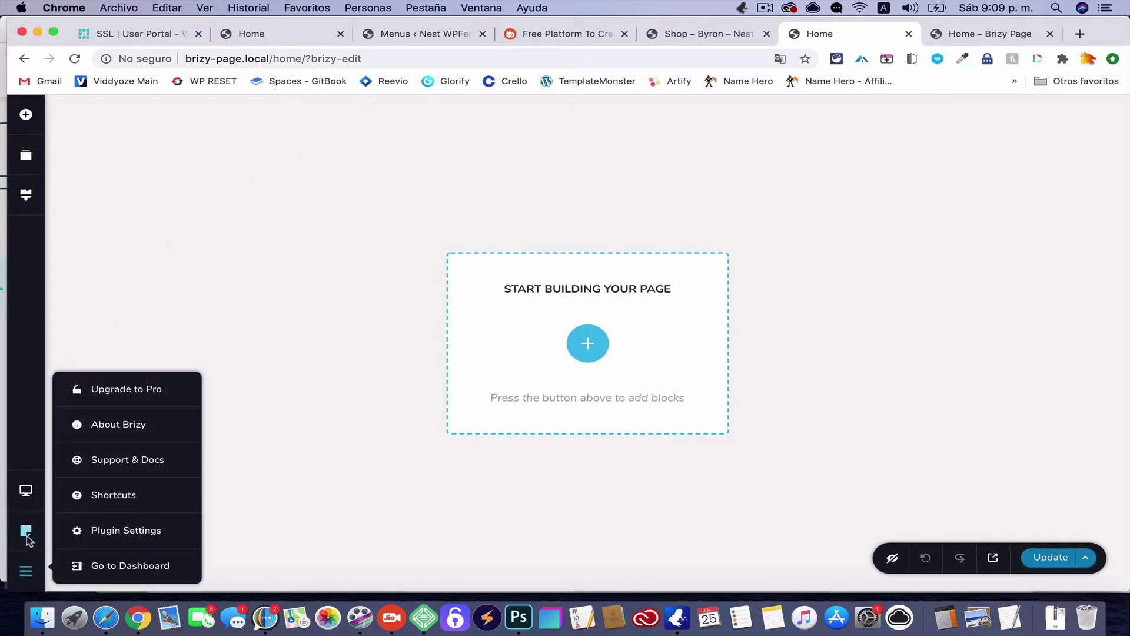
mouse_move(26, 491)
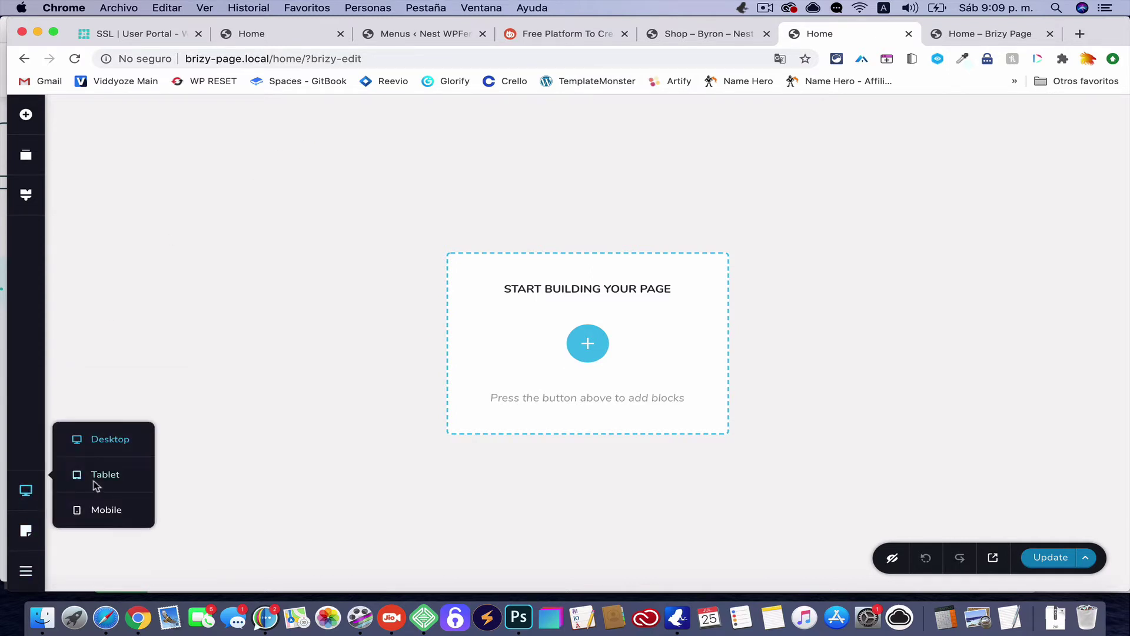
mouse_move(24, 537)
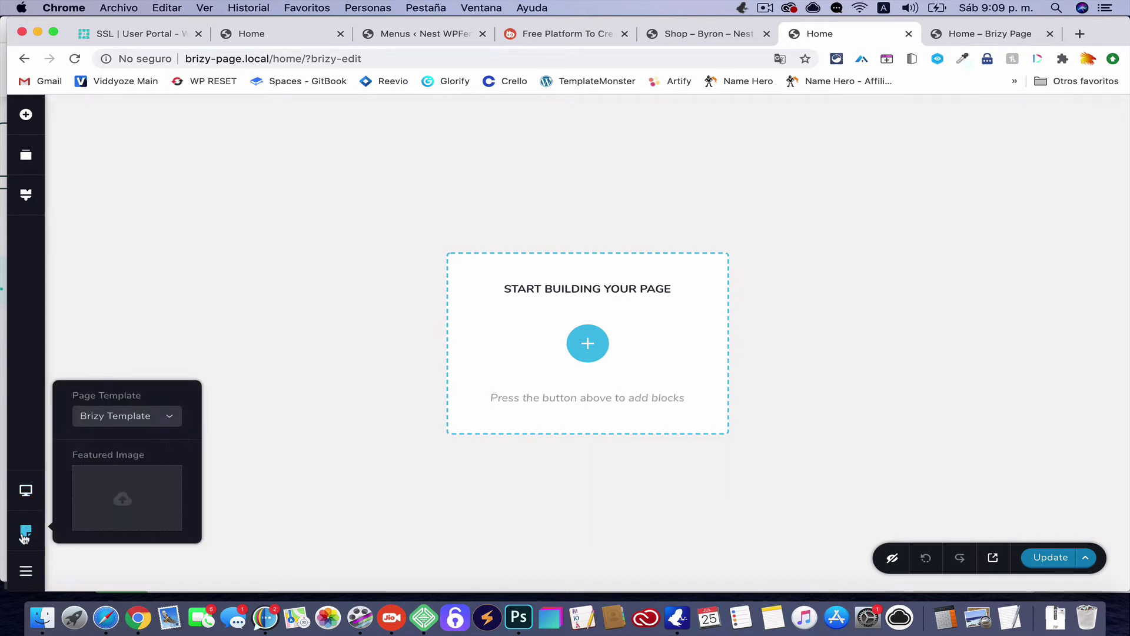
click(118, 425)
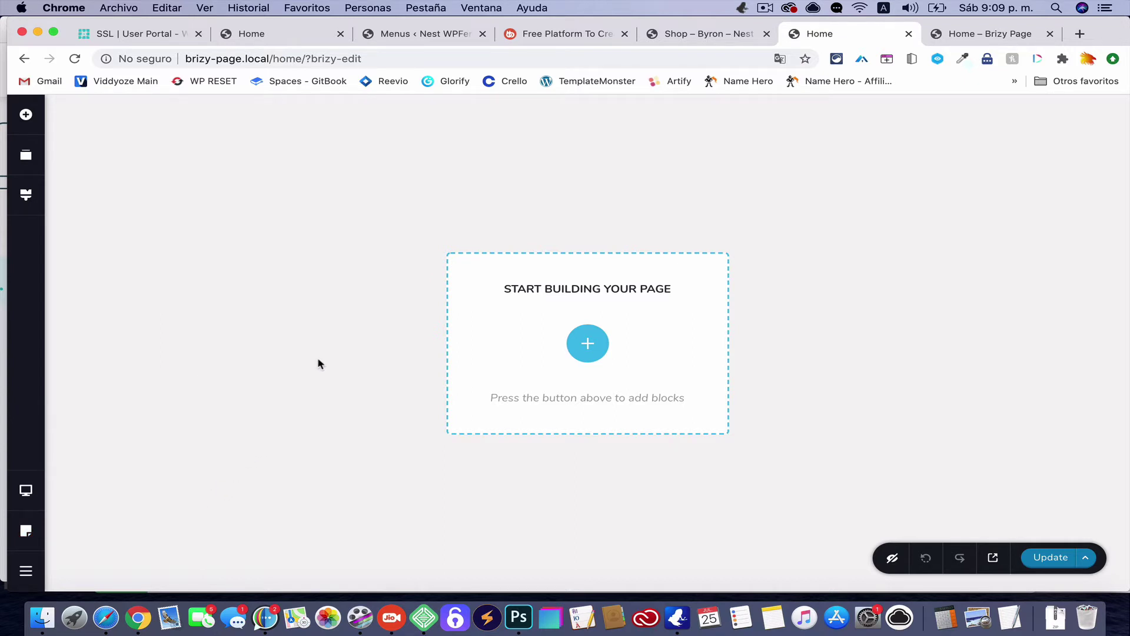
Start adding content to the empty page and browse all categories of ready-made layouts in the library.
click(601, 357)
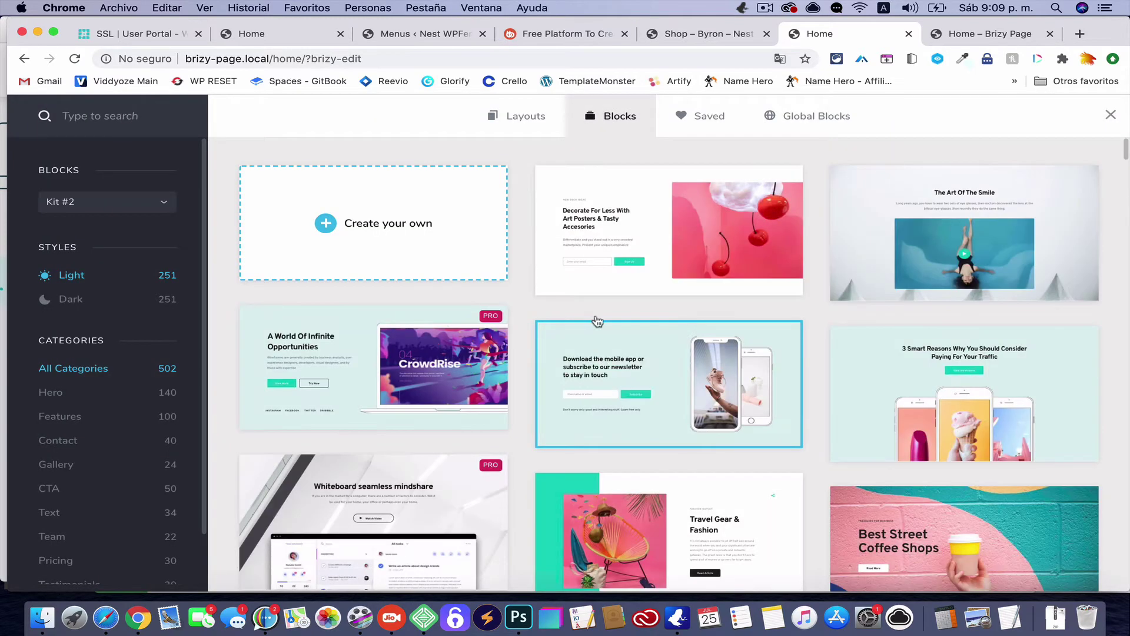
click(536, 123)
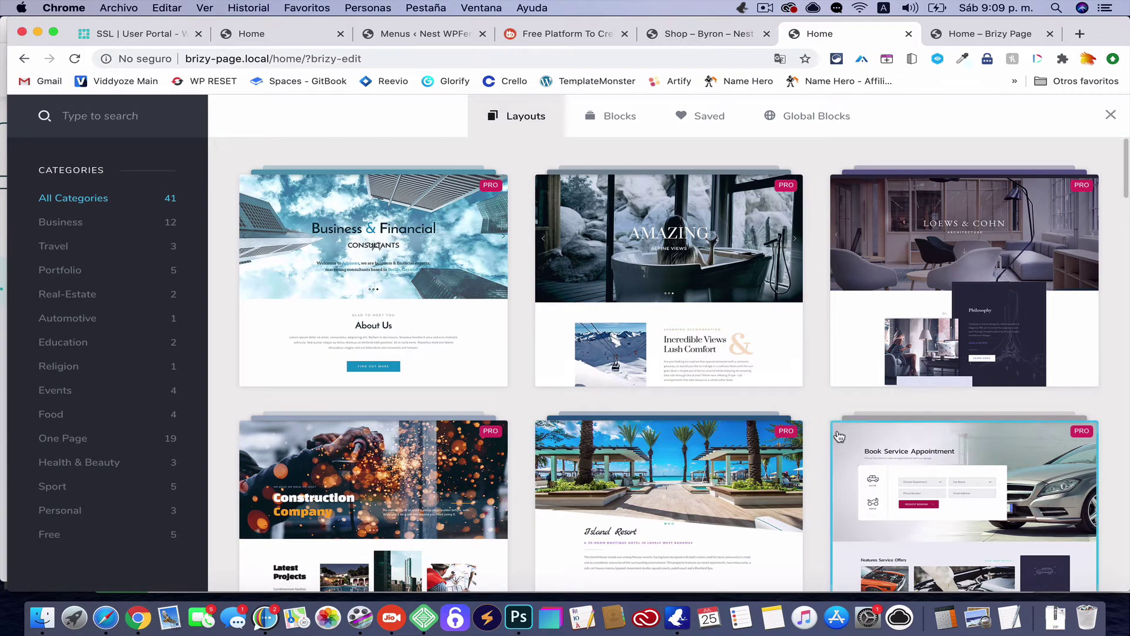
scroll(828, 433, down, 5)
scroll(828, 432, down, 5)
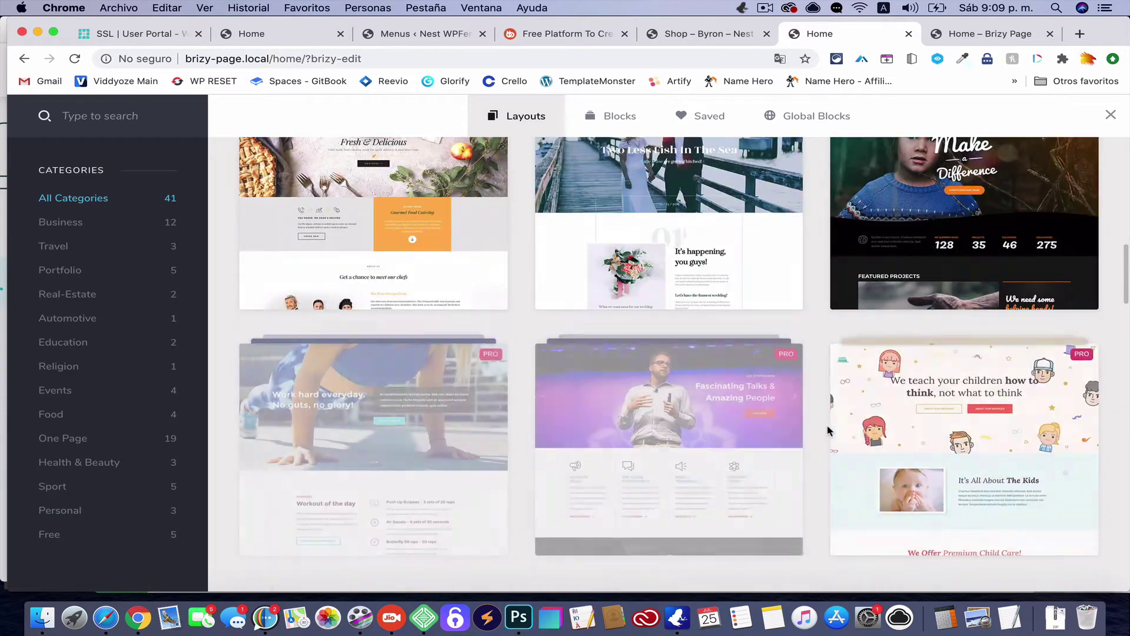
scroll(828, 432, down, 8)
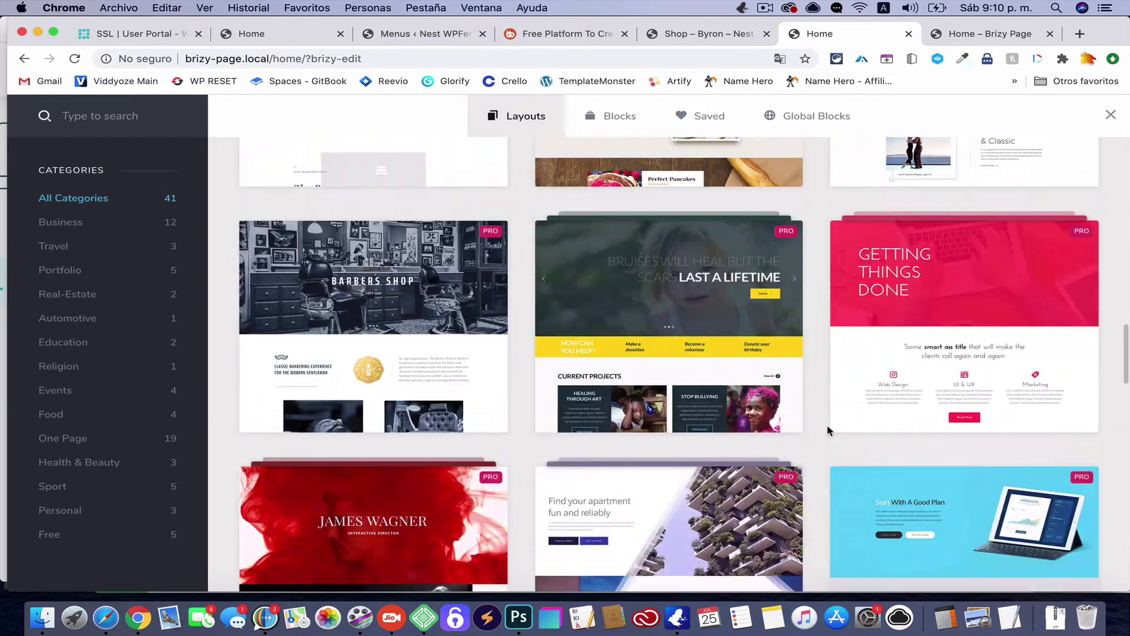
scroll(827, 431, down, 10)
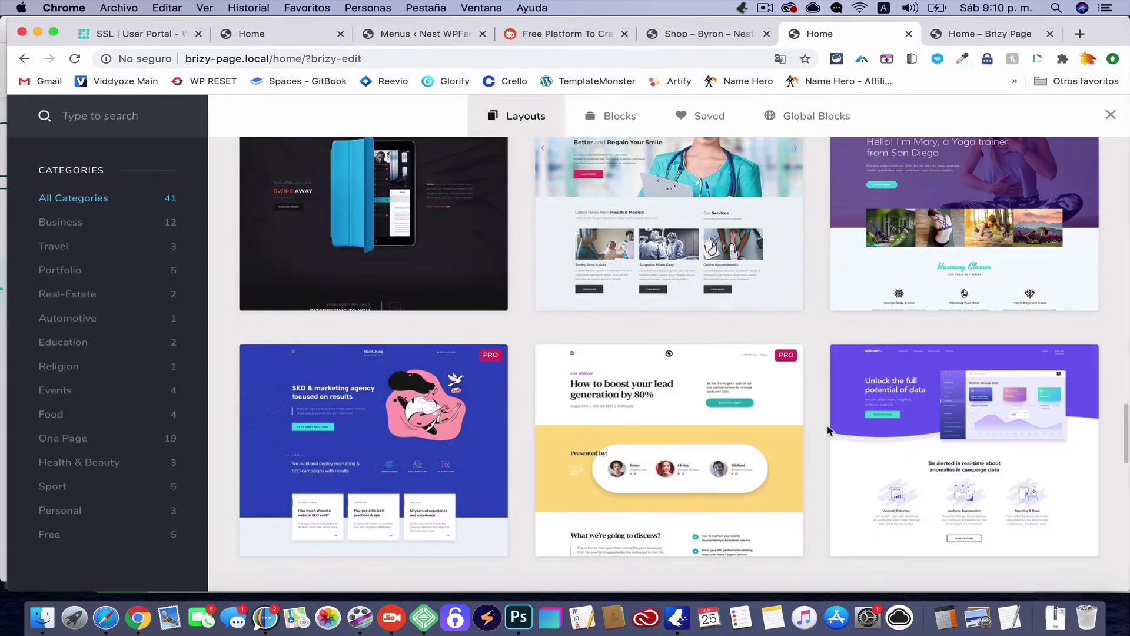
scroll(827, 431, down, 5)
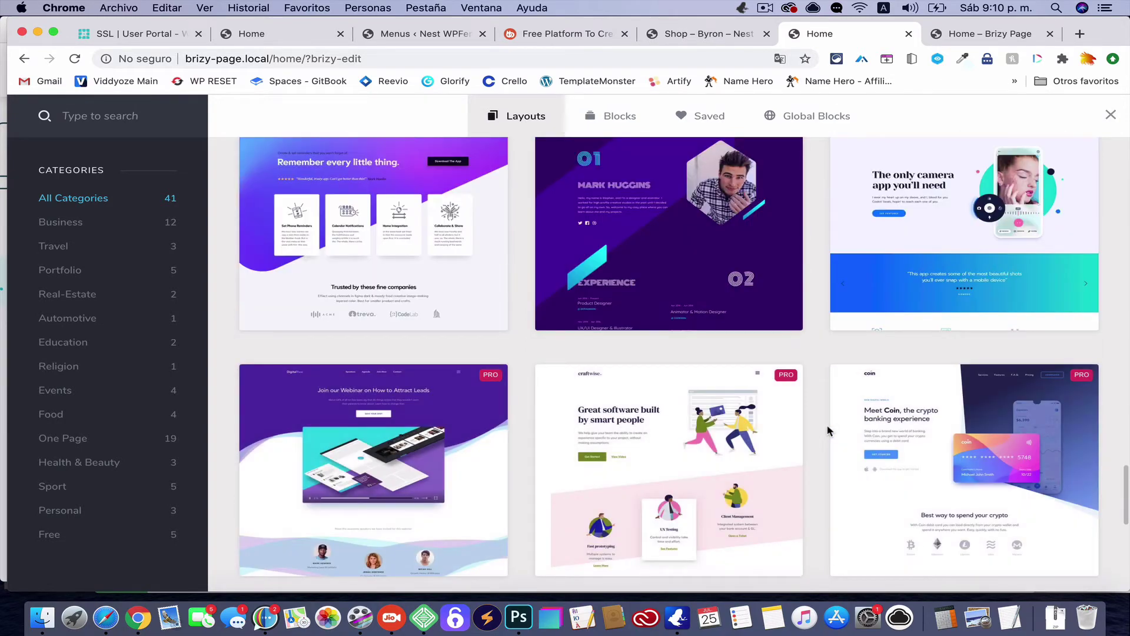
scroll(827, 431, down, 5)
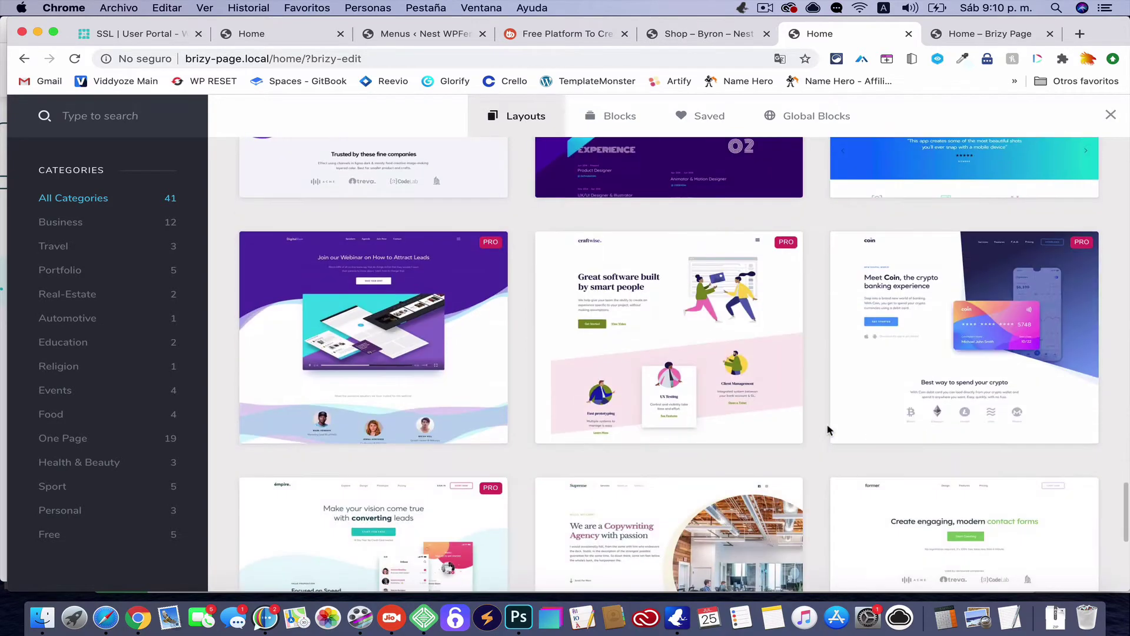
scroll(828, 430, down, 3)
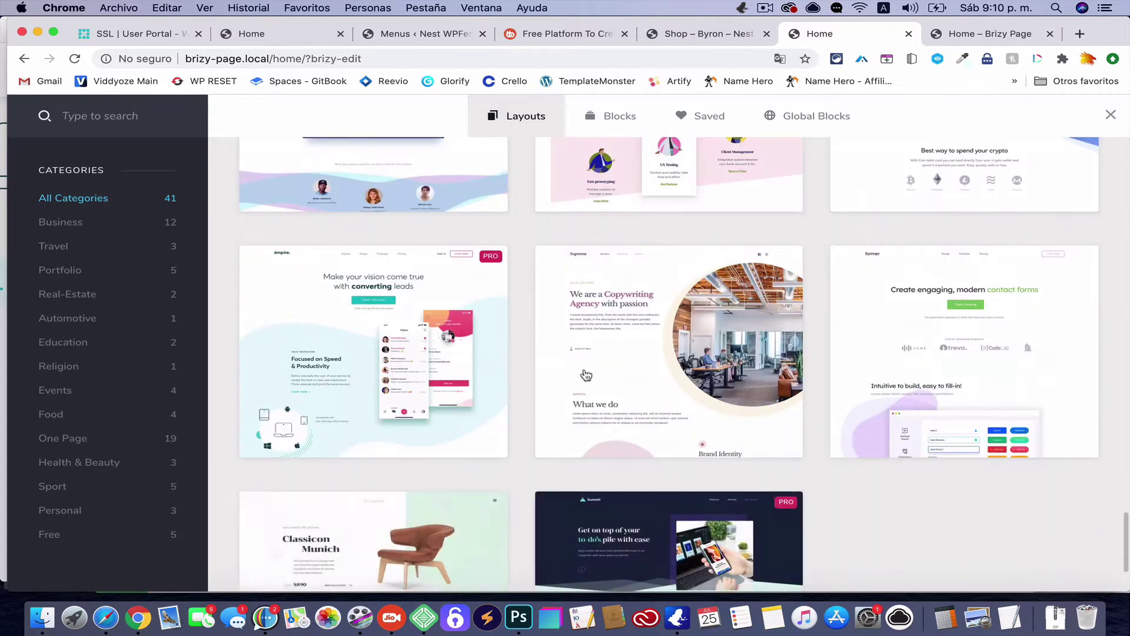
Examine the Empire layout's Homepage preview, check the Brizy Pro pricing page, and return to the layout.
click(390, 341)
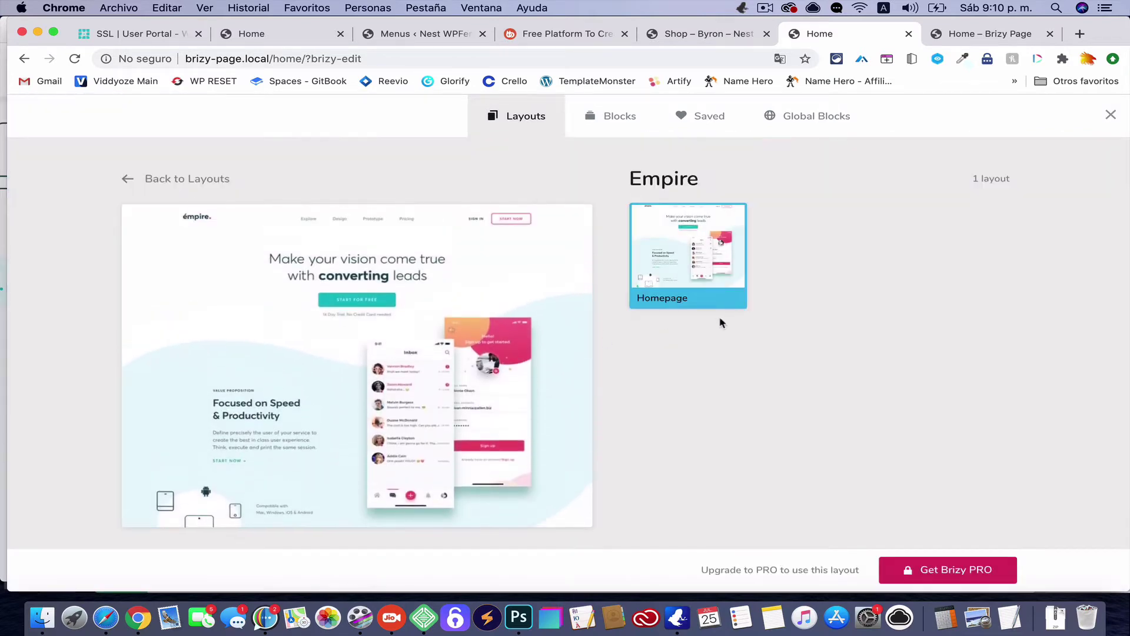
scroll(585, 387, down, 4)
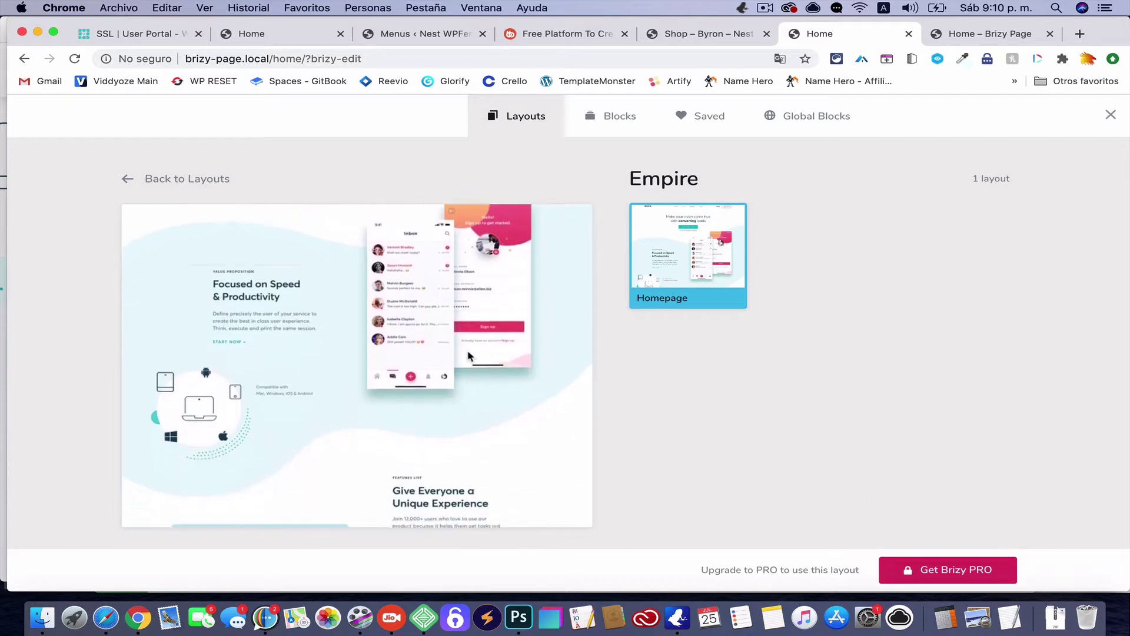
scroll(528, 311, up, 2)
scroll(528, 310, down, 5)
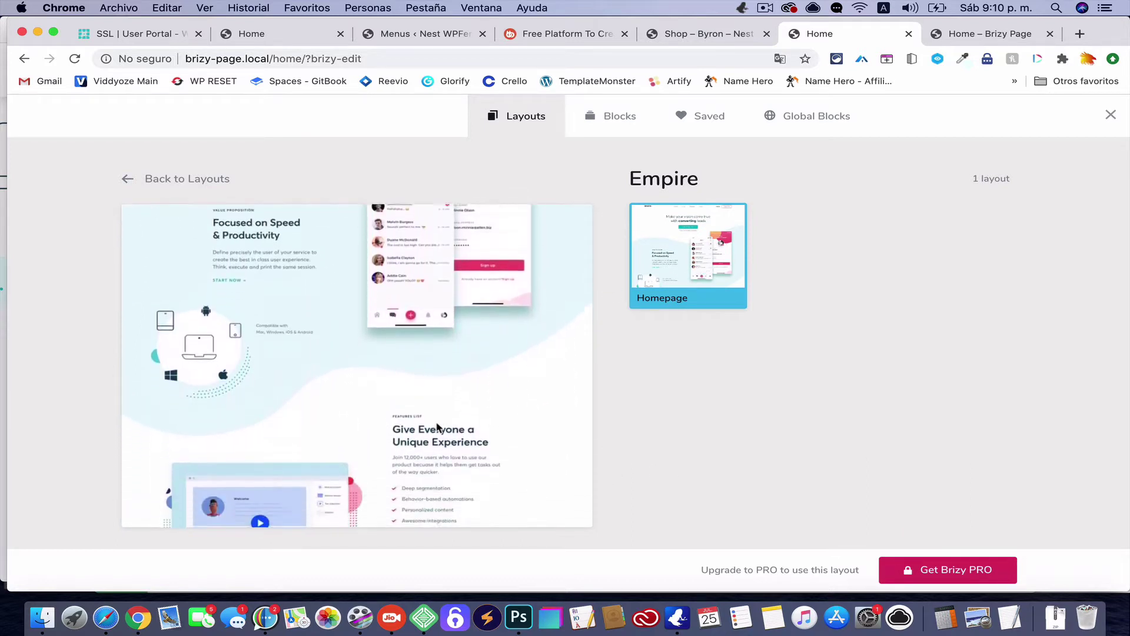
scroll(455, 356, down, 8)
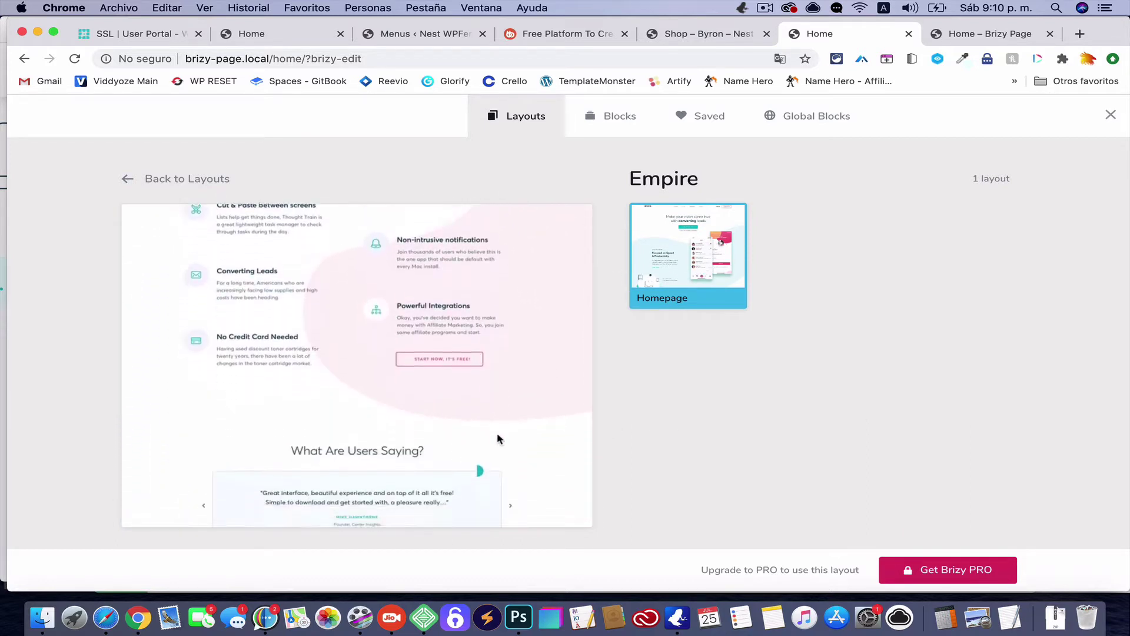
scroll(468, 399, down, 2)
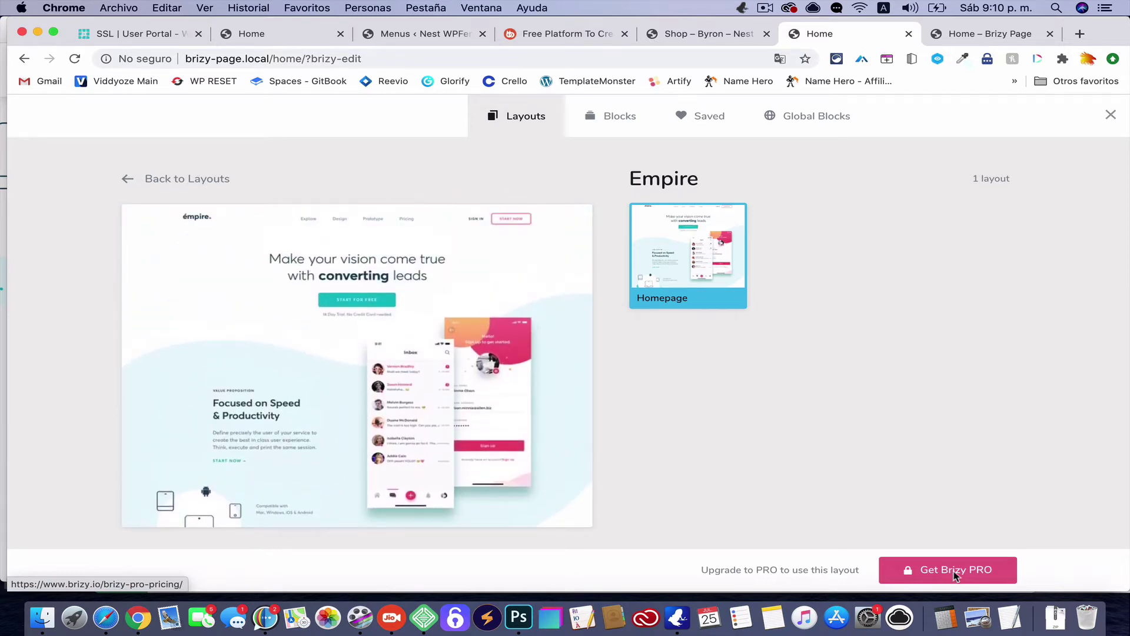
click(955, 575)
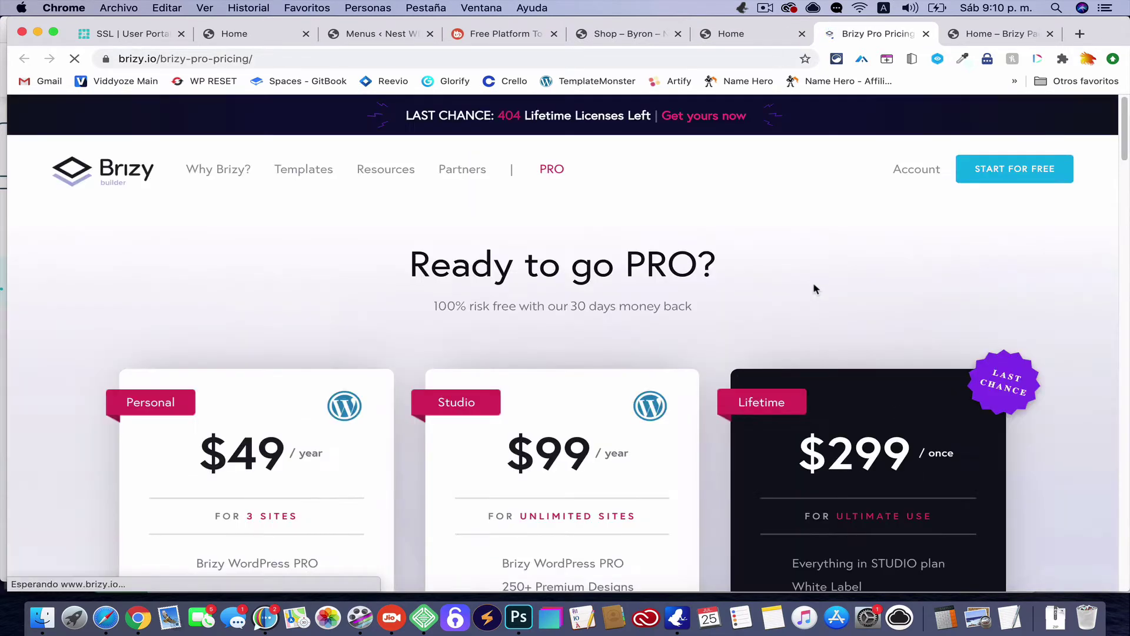
click(757, 41)
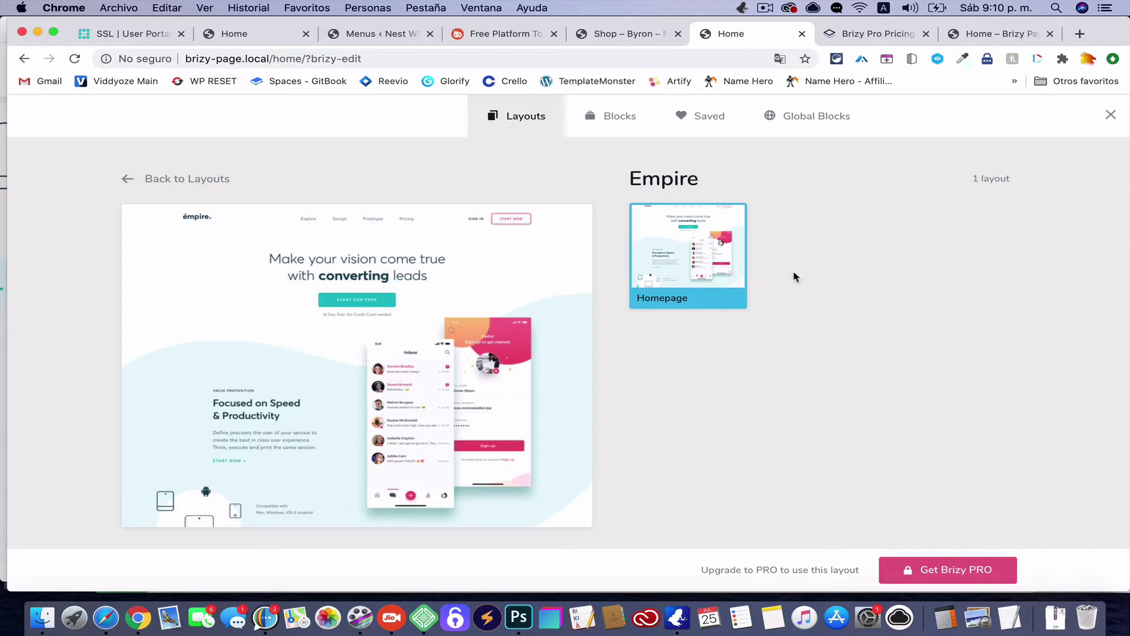
click(765, 8)
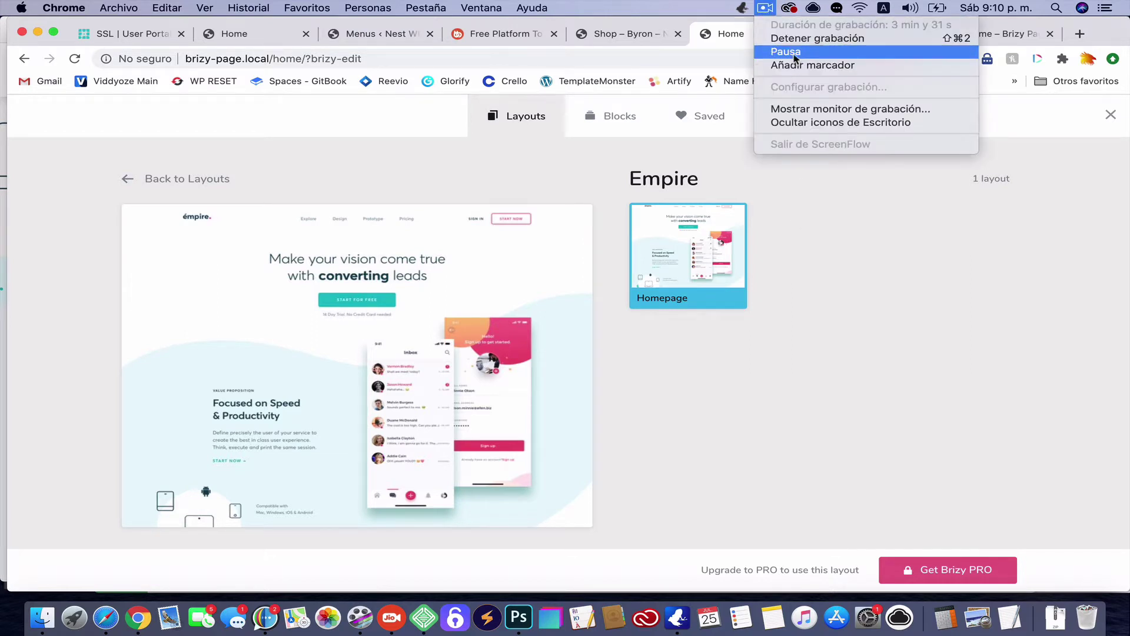
click(794, 53)
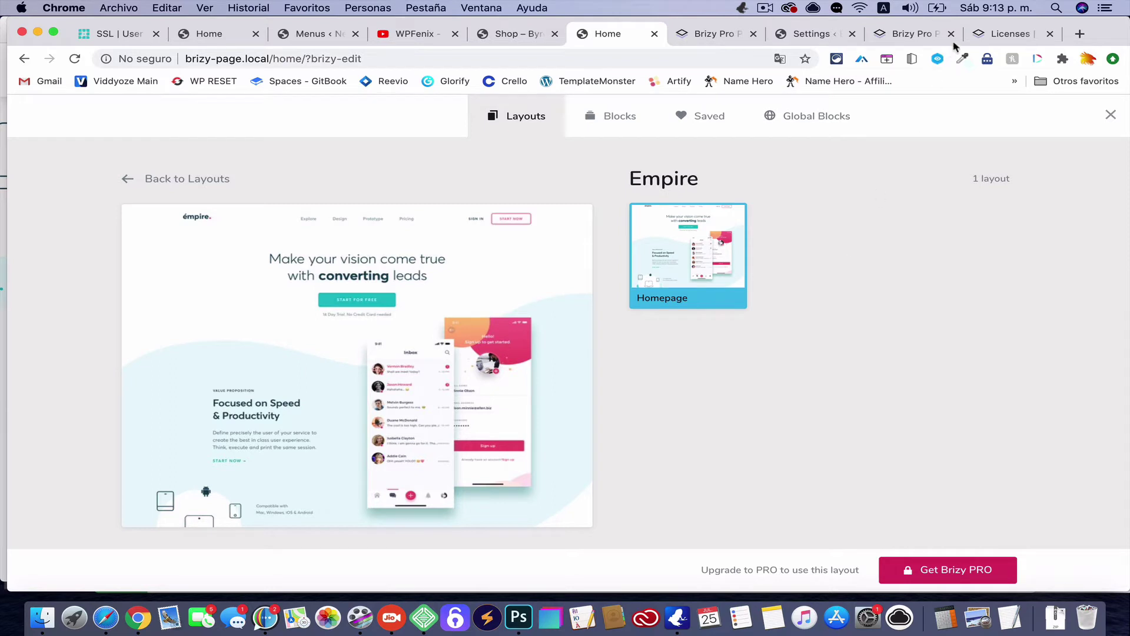
Close the browser tabs for Licenses, the second Brizy Pro page and the WordPress Settings.
click(1050, 34)
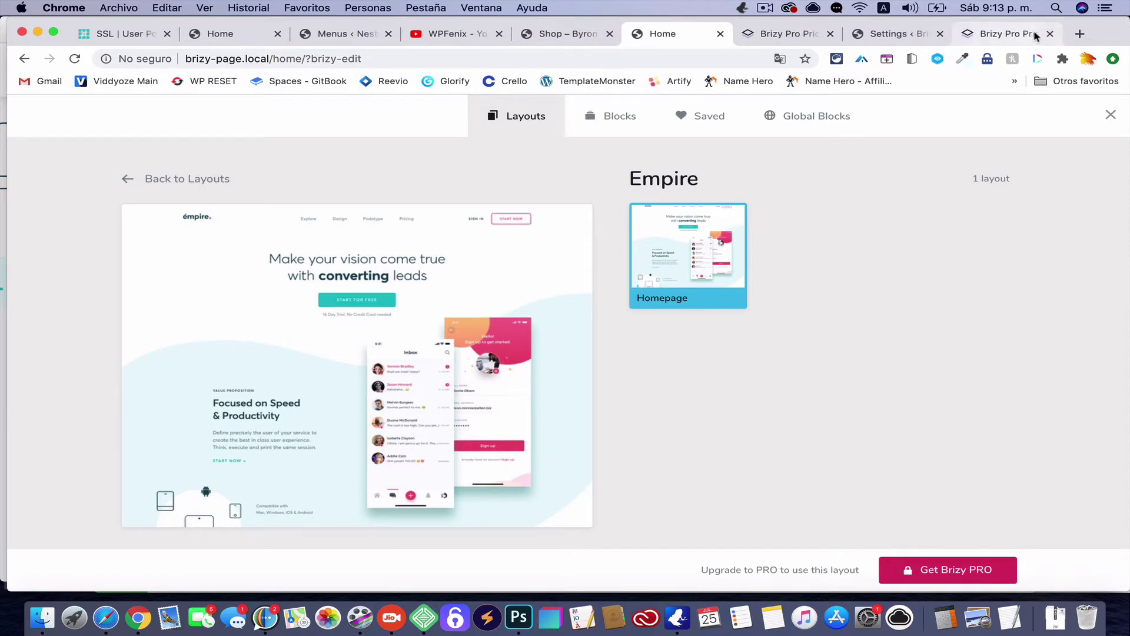
click(1050, 33)
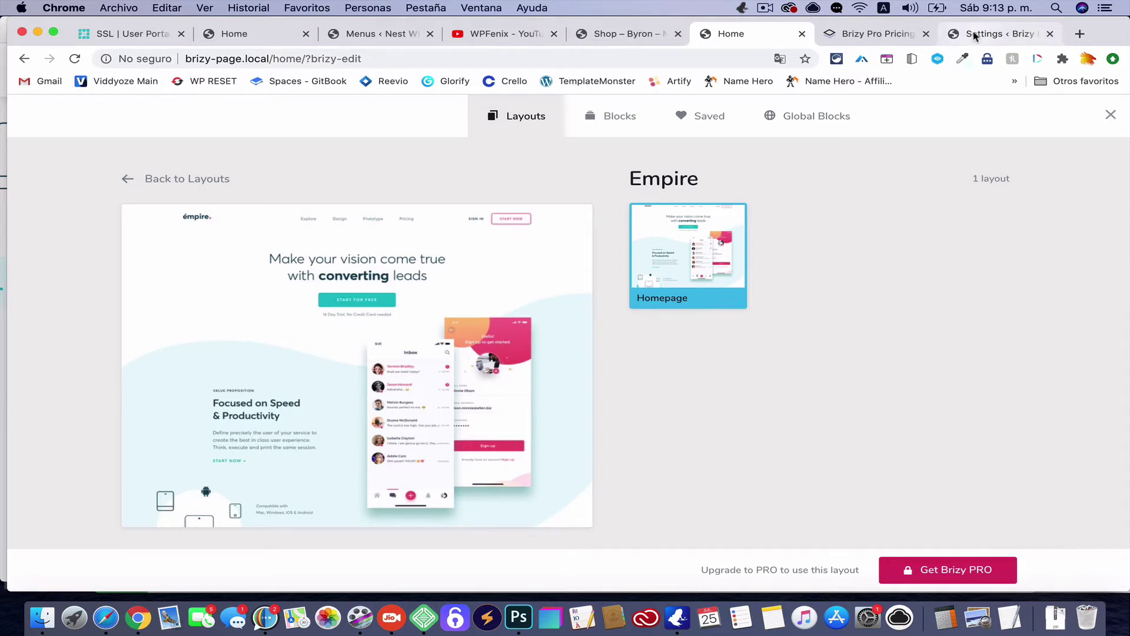
click(1051, 35)
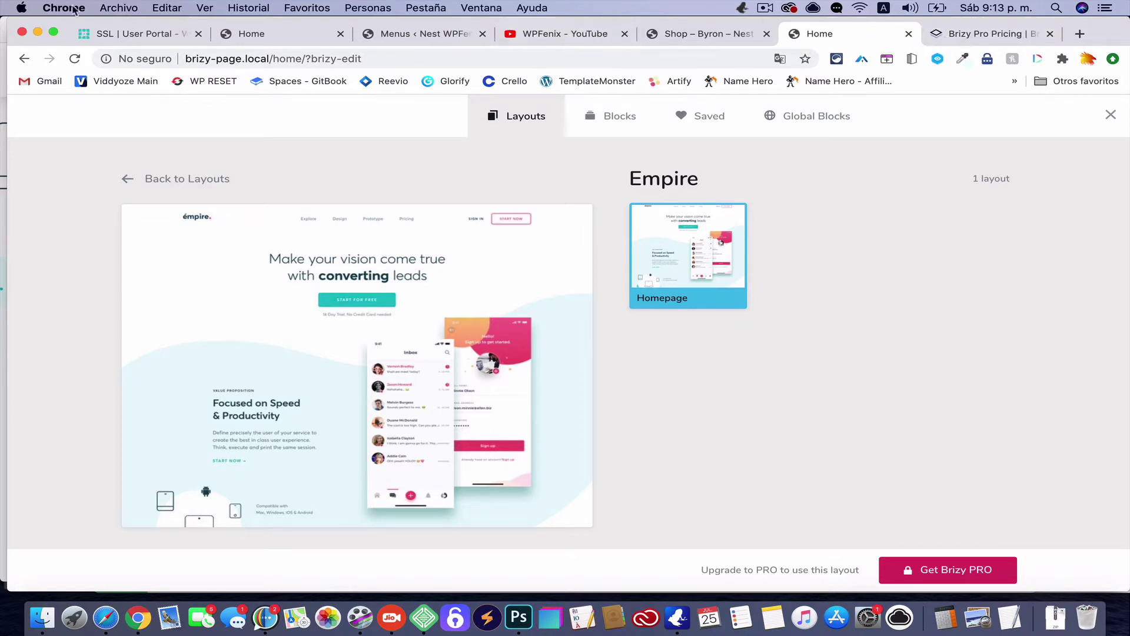
Reload the page builder and open the Empire layout from the library of ready-made layouts.
click(75, 58)
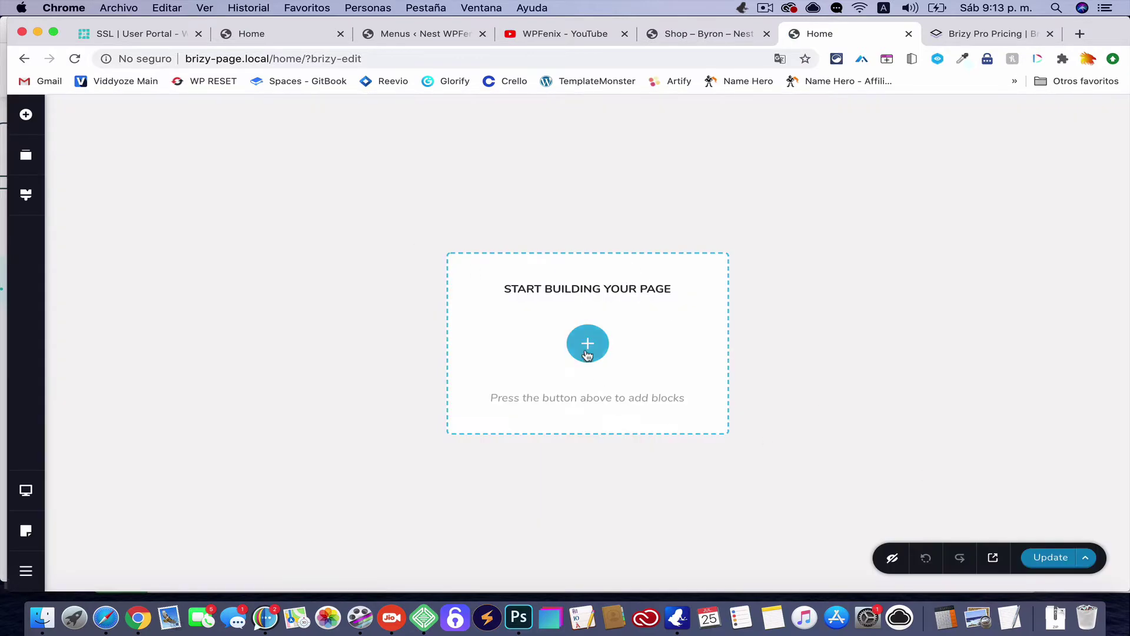
click(590, 344)
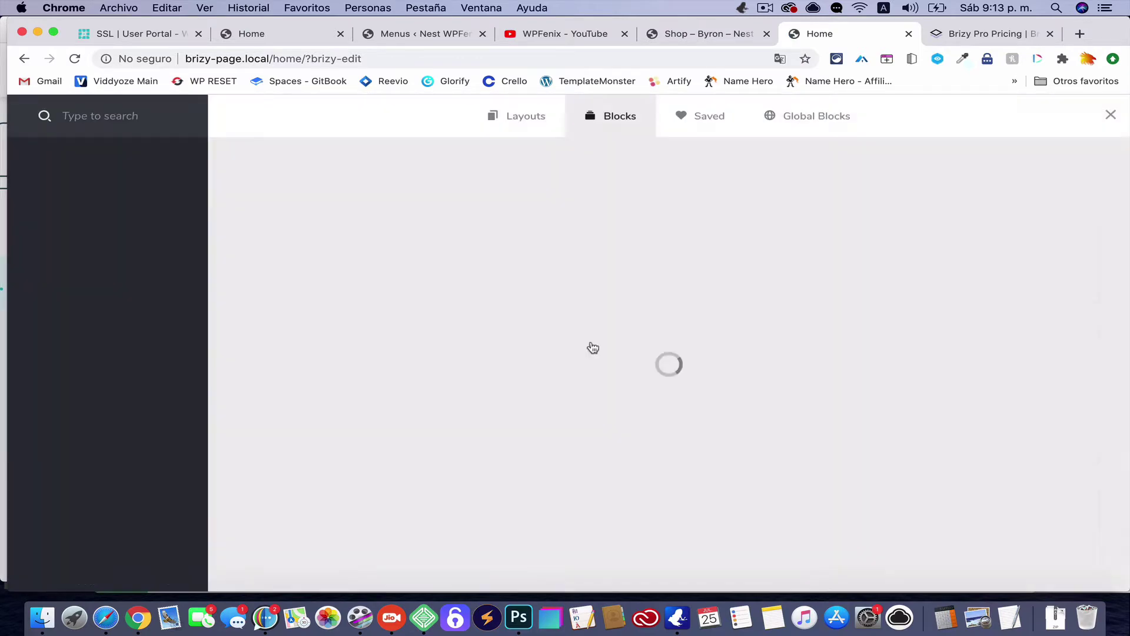
click(543, 135)
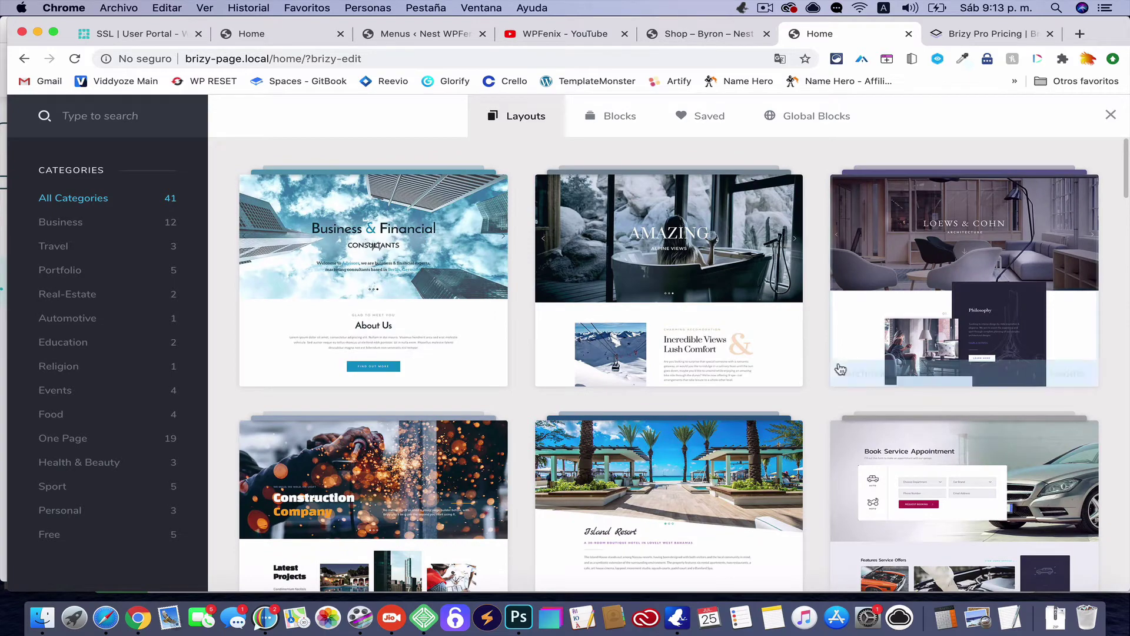
scroll(821, 373, down, 15)
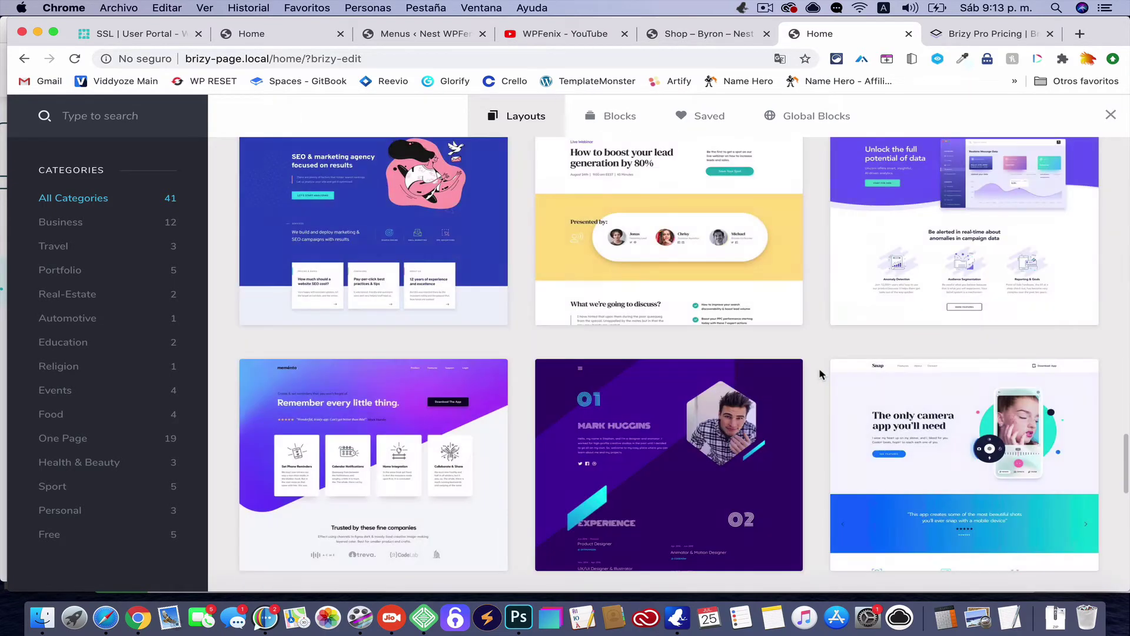
scroll(821, 373, down, 8)
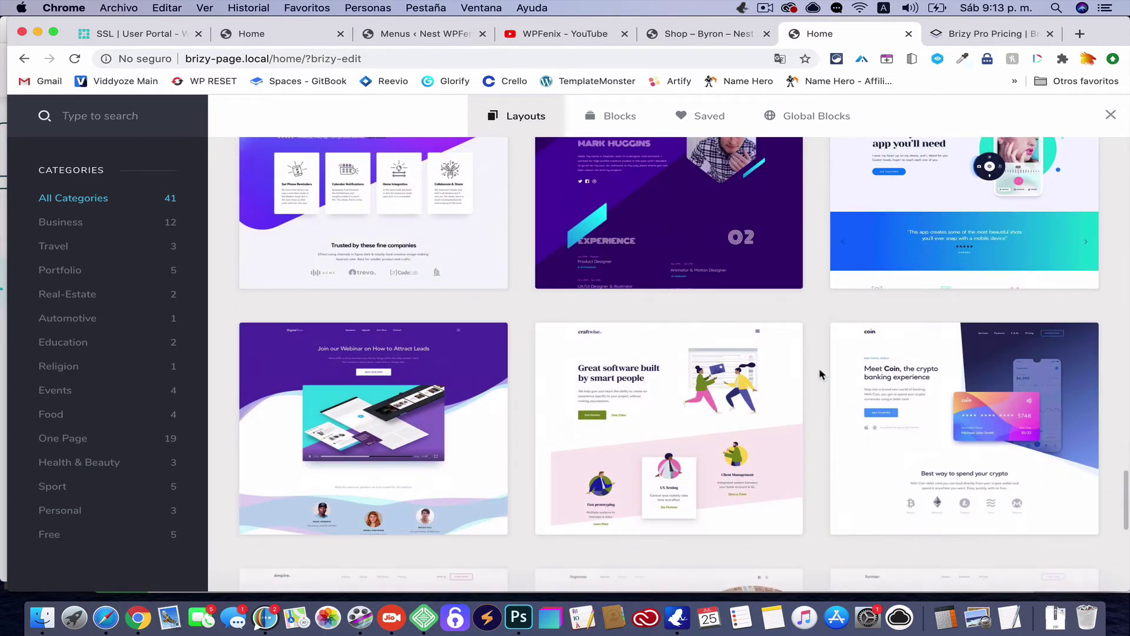
scroll(821, 374, down, 3)
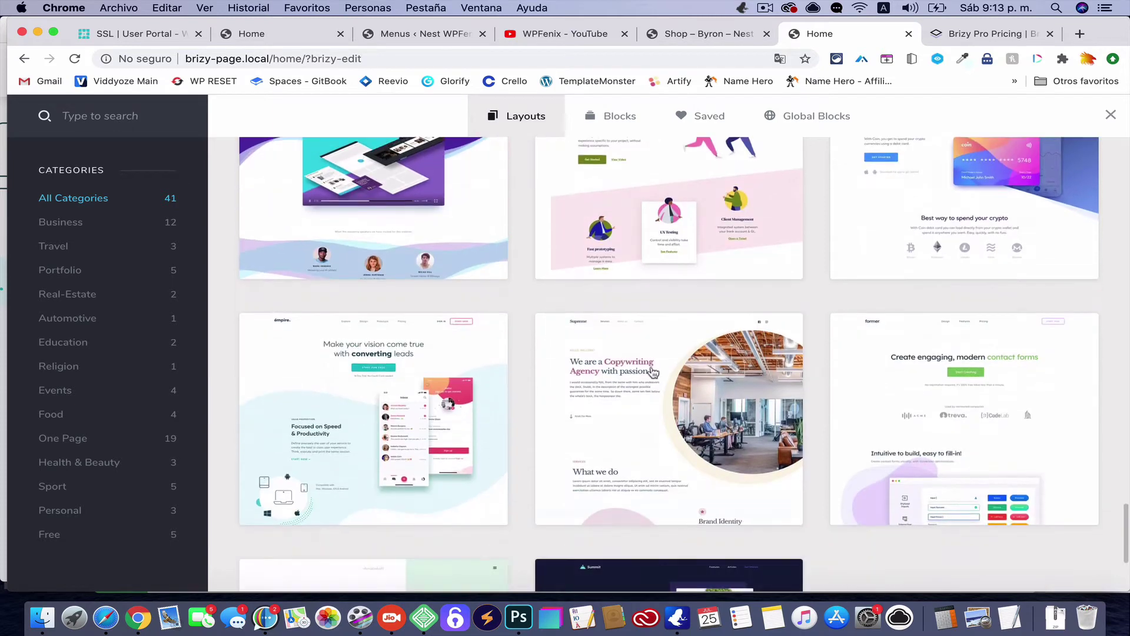
click(459, 384)
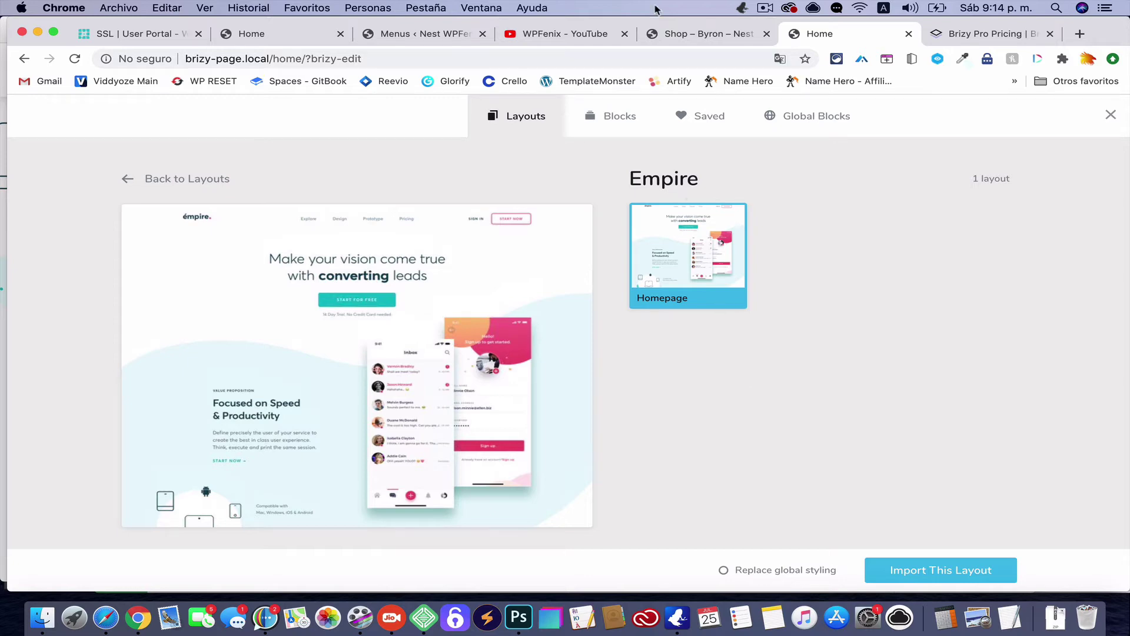
Look at the WPFenix YouTube video list and import the Empire layout into the Home page.
click(572, 32)
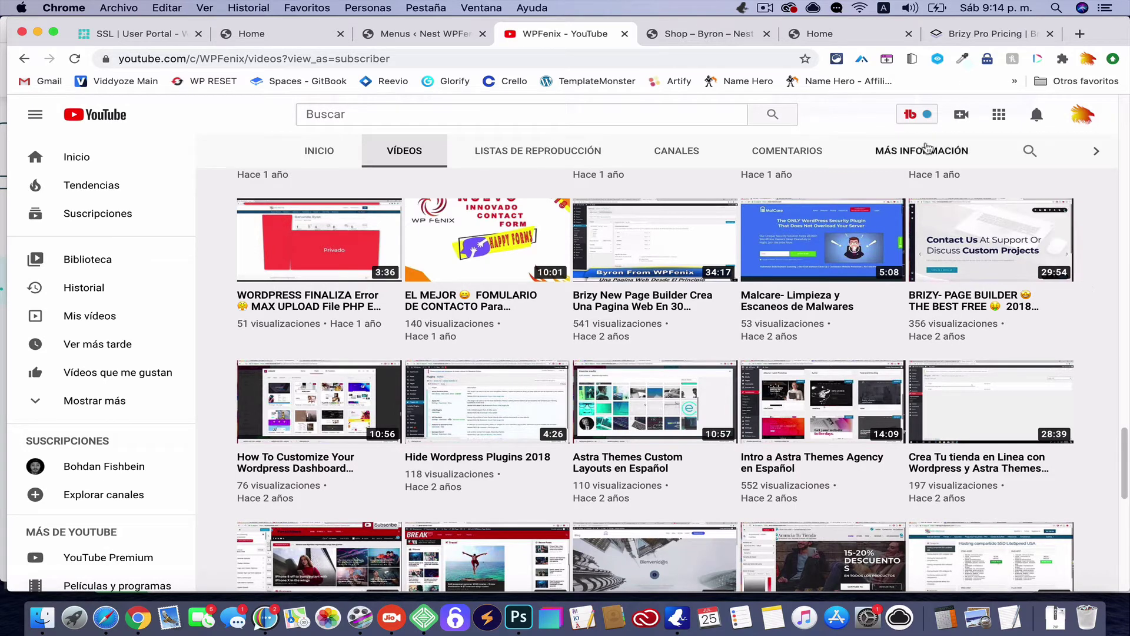
click(831, 37)
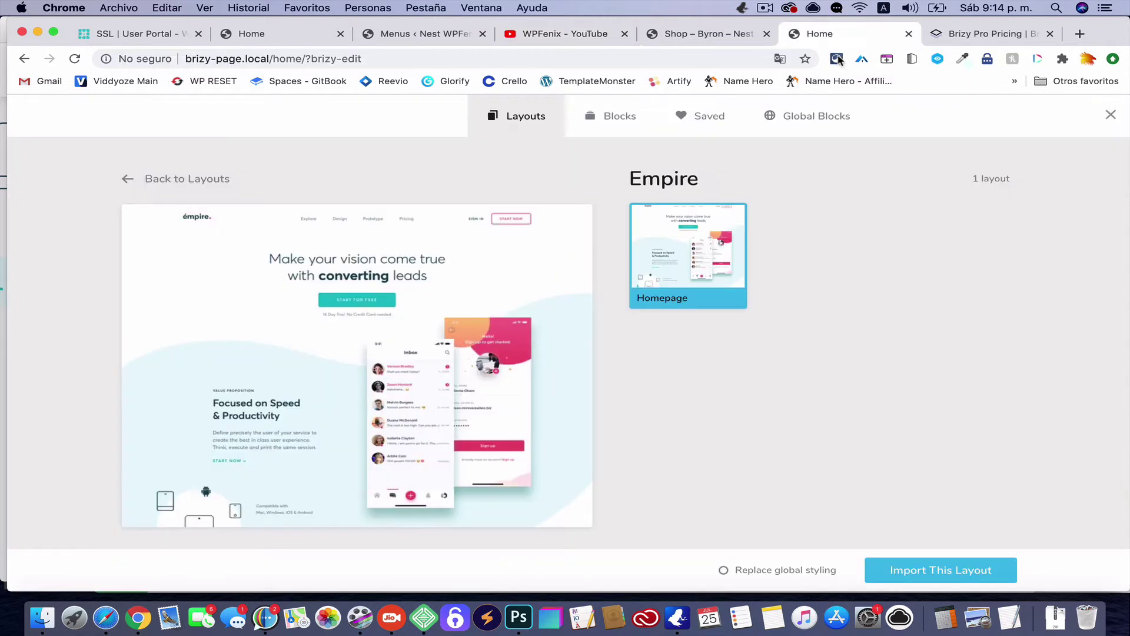
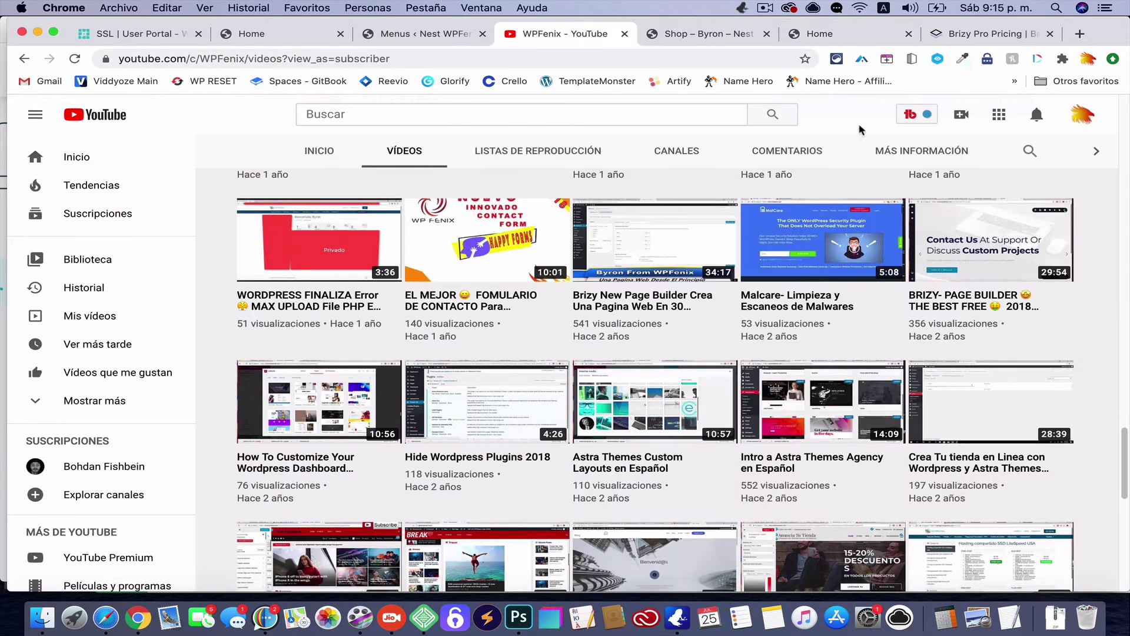
click(827, 34)
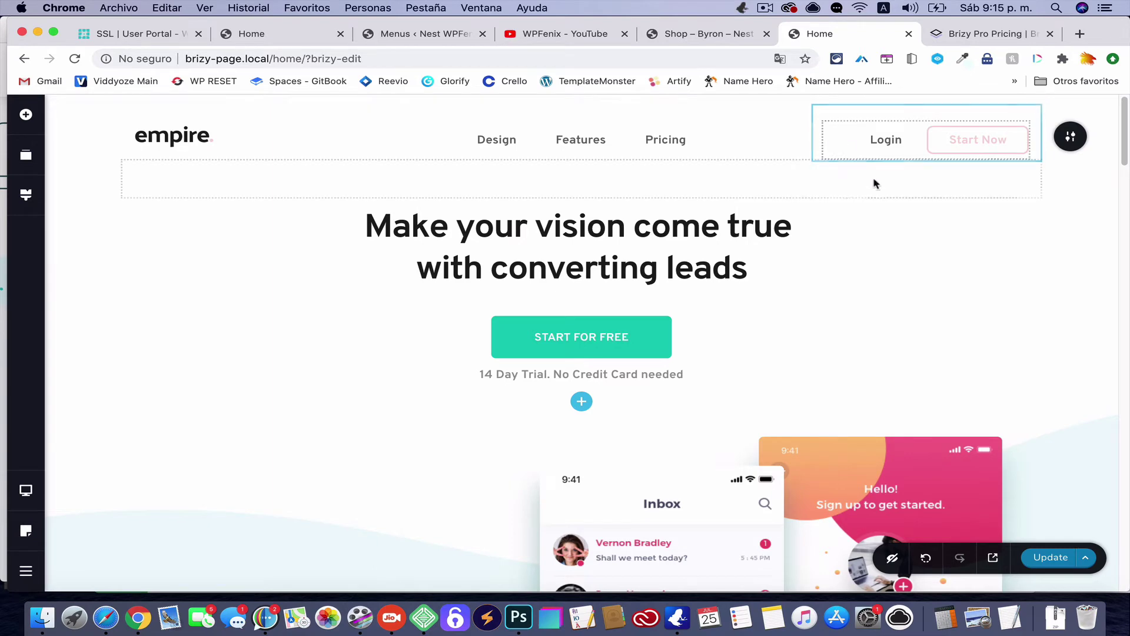
Look over the imported Empire page and compare it with the wpfenix.com homepage in Safari, returning to the builder in Chrome.
scroll(850, 354, down, 8)
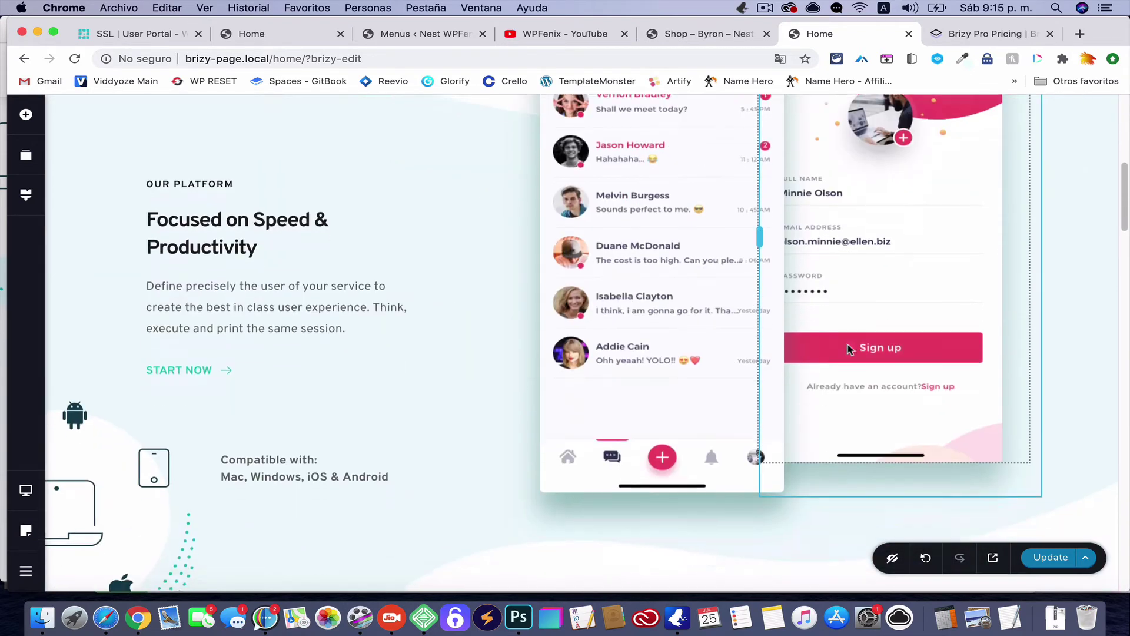
scroll(847, 348, down, 1)
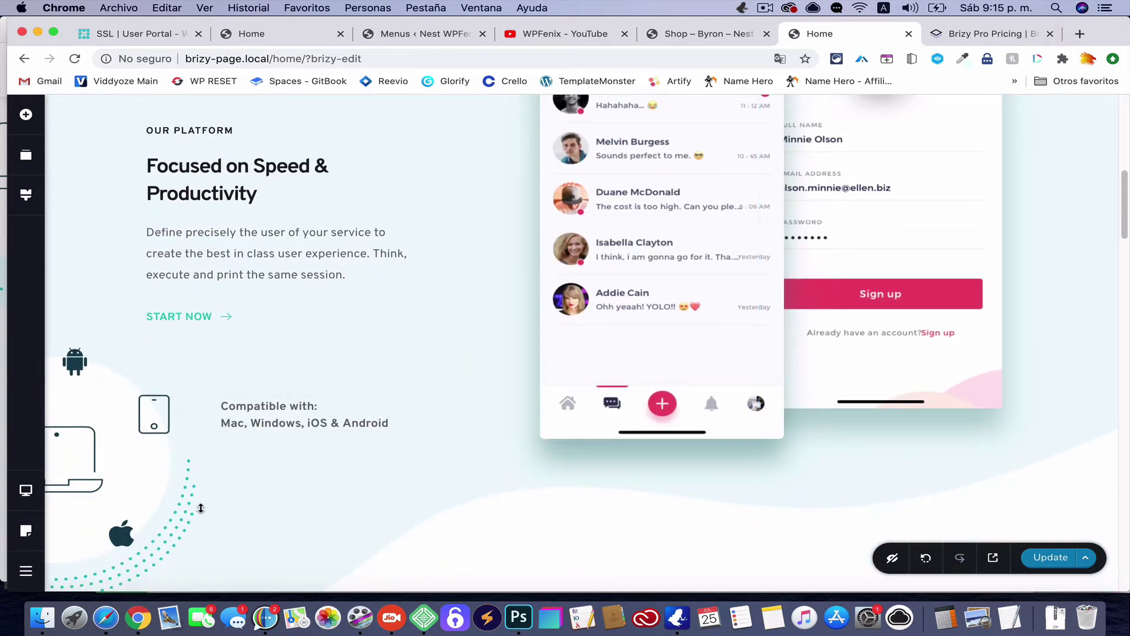
click(106, 617)
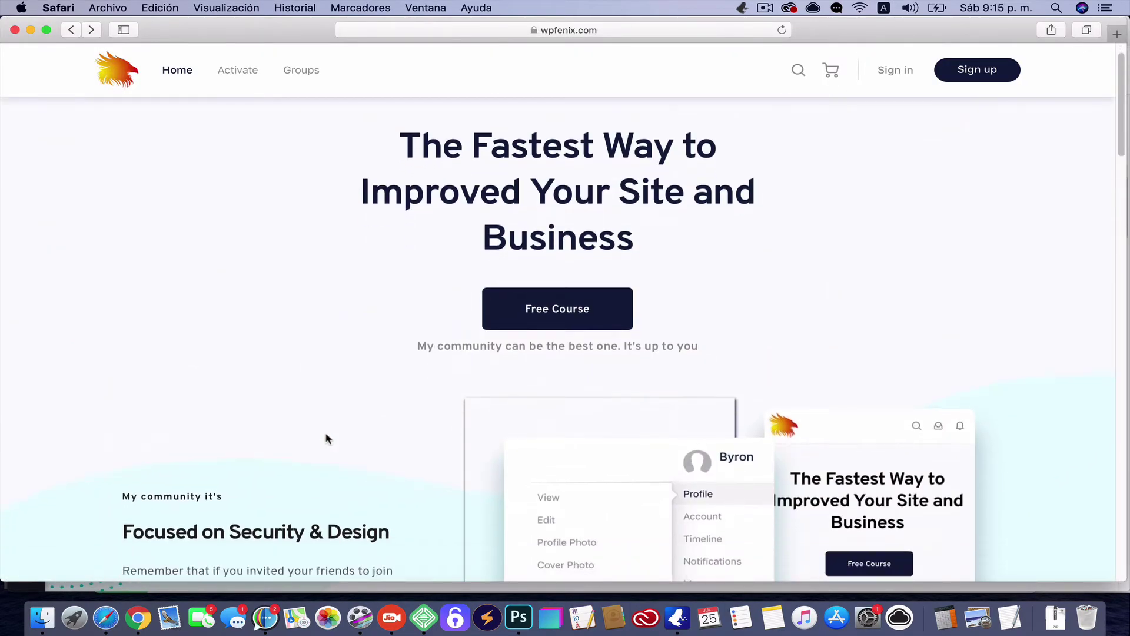
scroll(327, 439, down, 3)
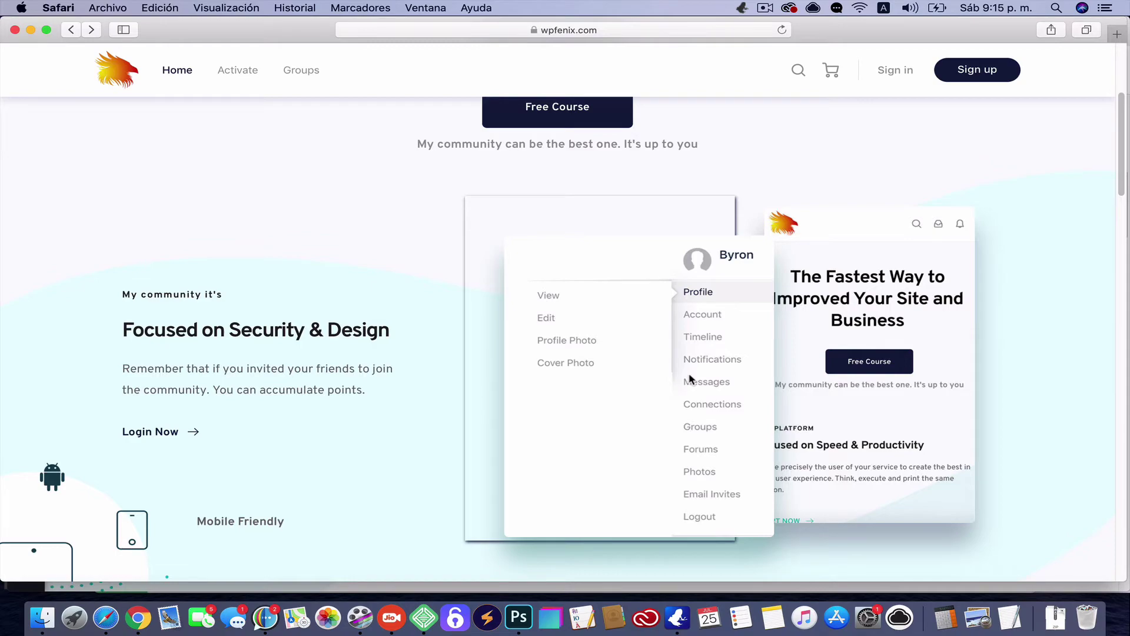
scroll(692, 379, down, 7)
scroll(692, 379, up, 10)
scroll(692, 379, down, 2)
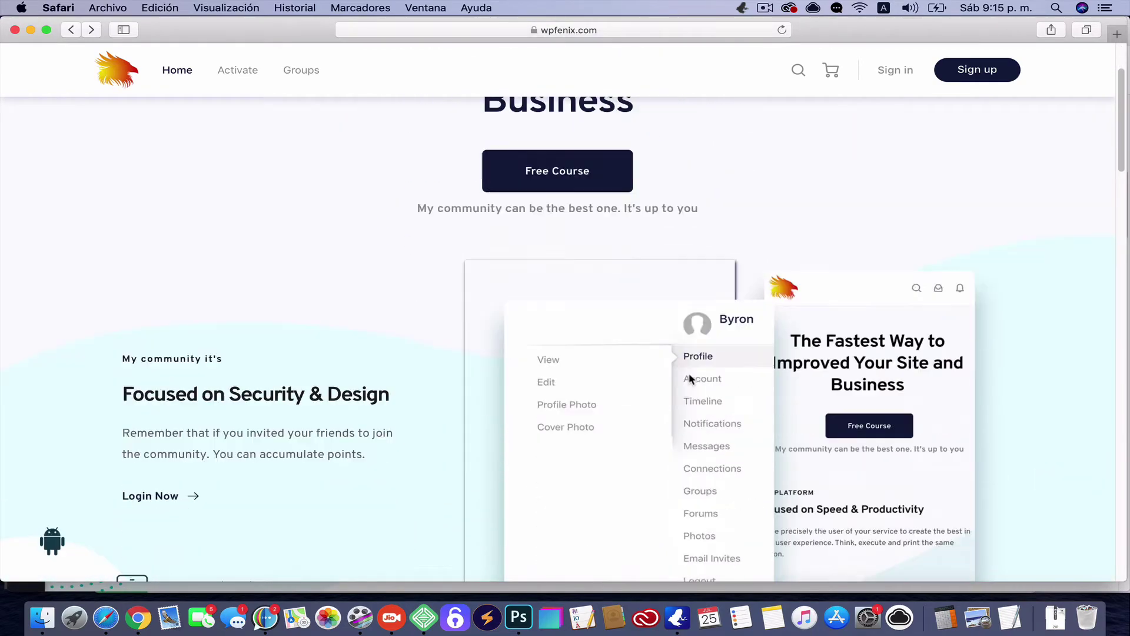
scroll(691, 378, down, 12)
scroll(692, 380, up, 5)
scroll(690, 374, down, 15)
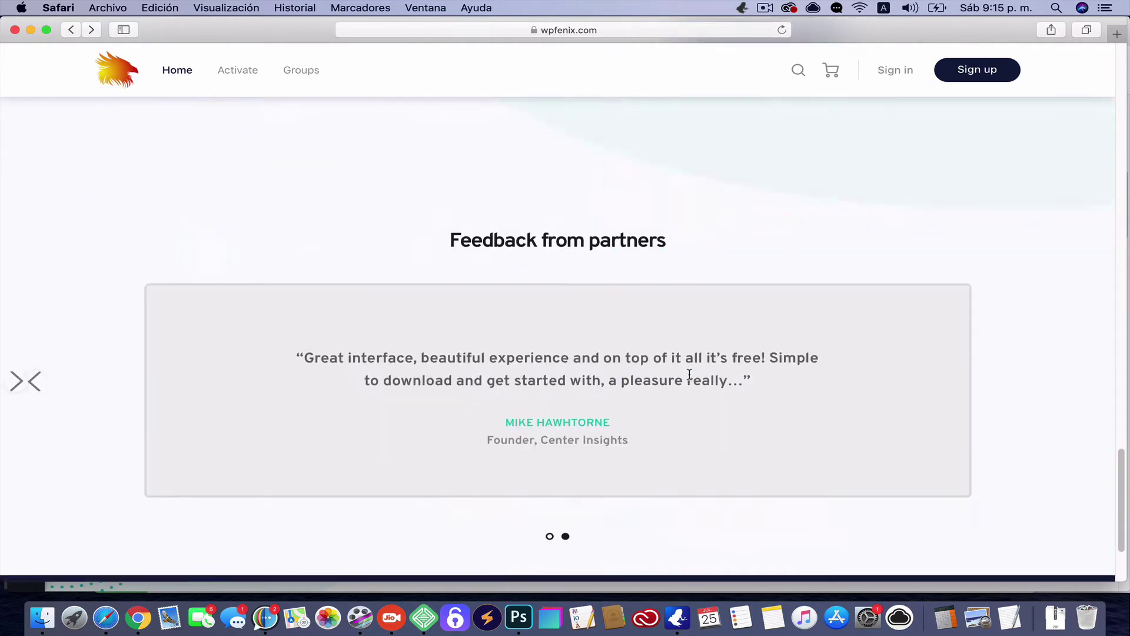
scroll(689, 374, down, 3)
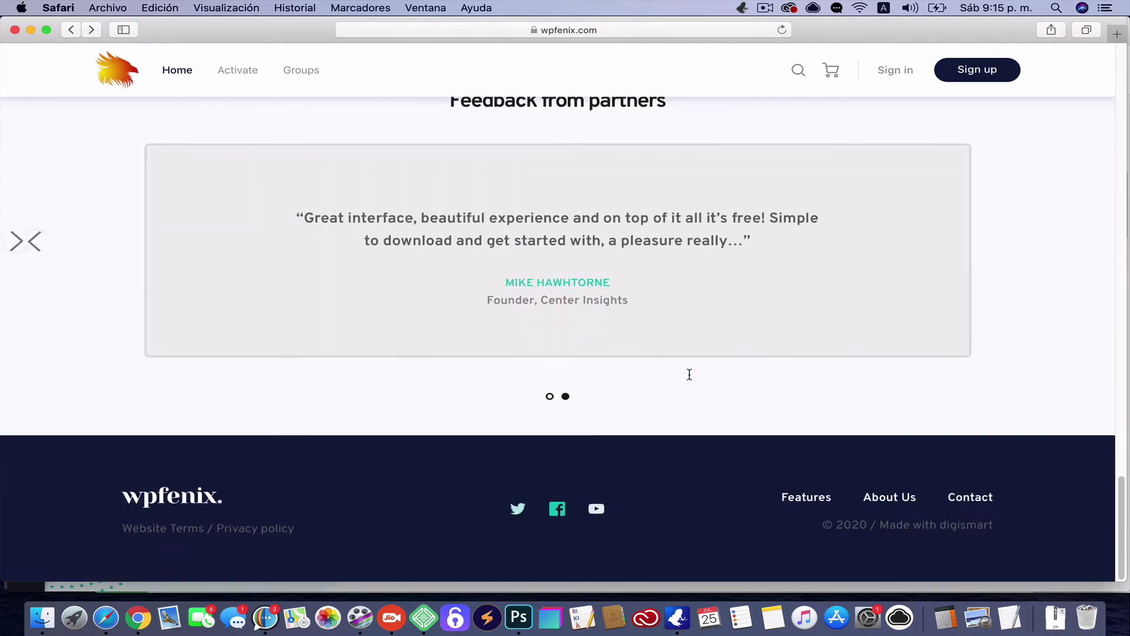
click(139, 617)
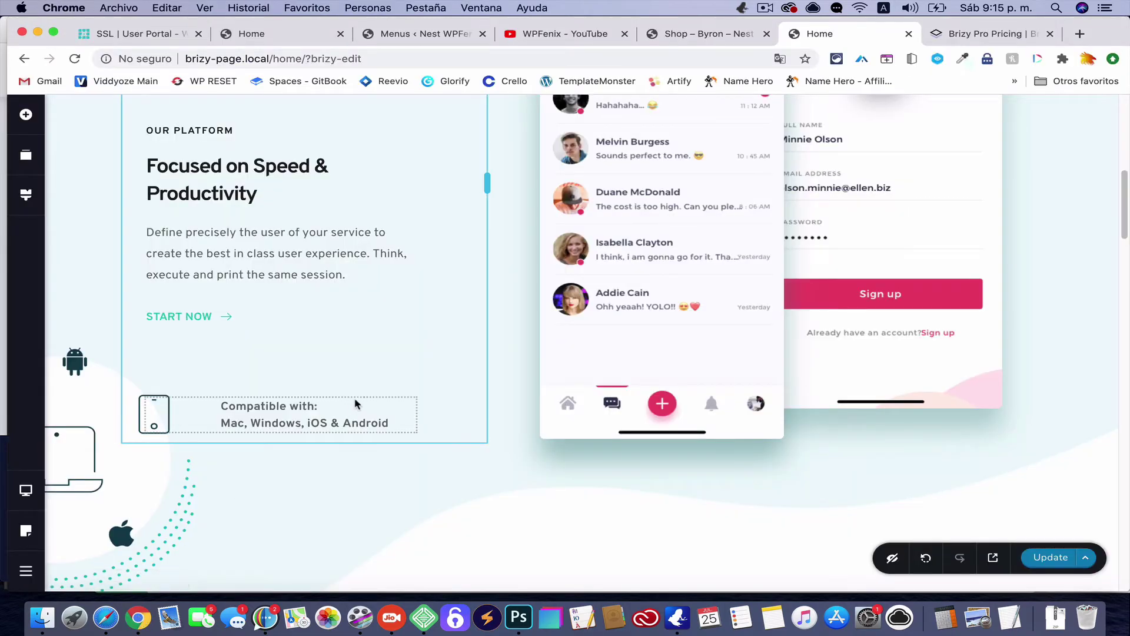
Inspect the Pricing item in the page header and view the builder's global styling and block order.
scroll(386, 394, up, 7)
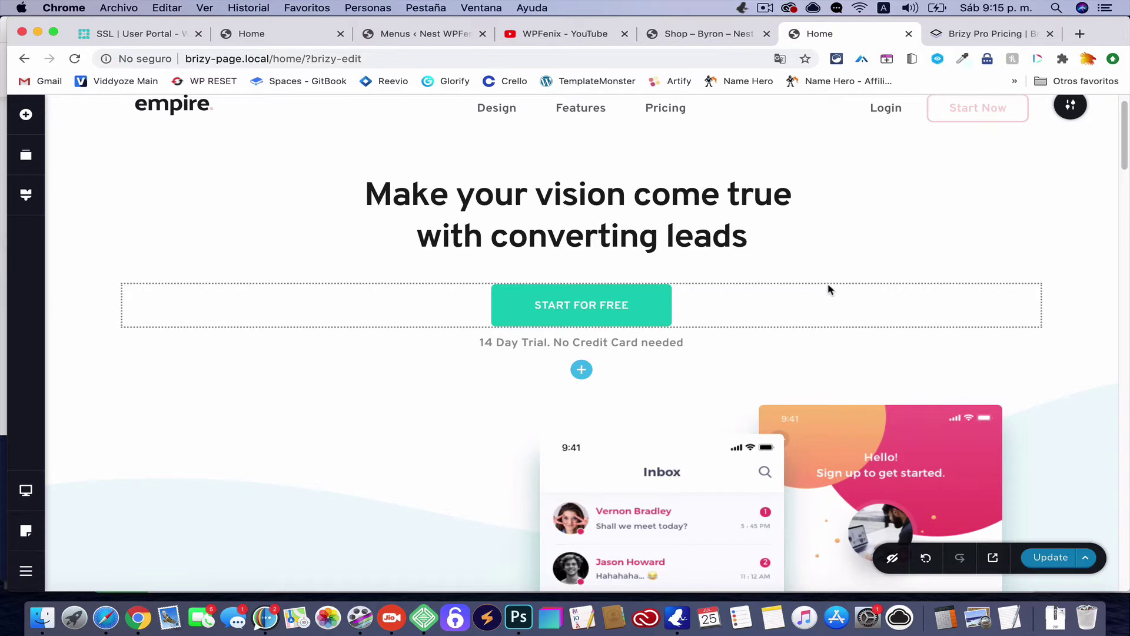
scroll(828, 289, up, 1)
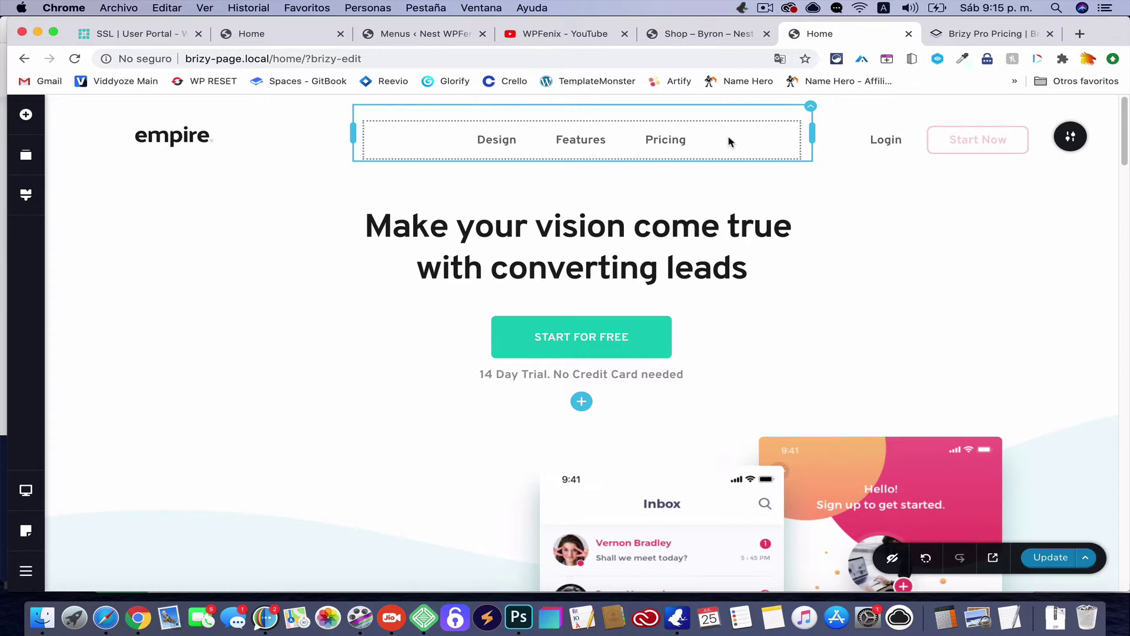
click(681, 138)
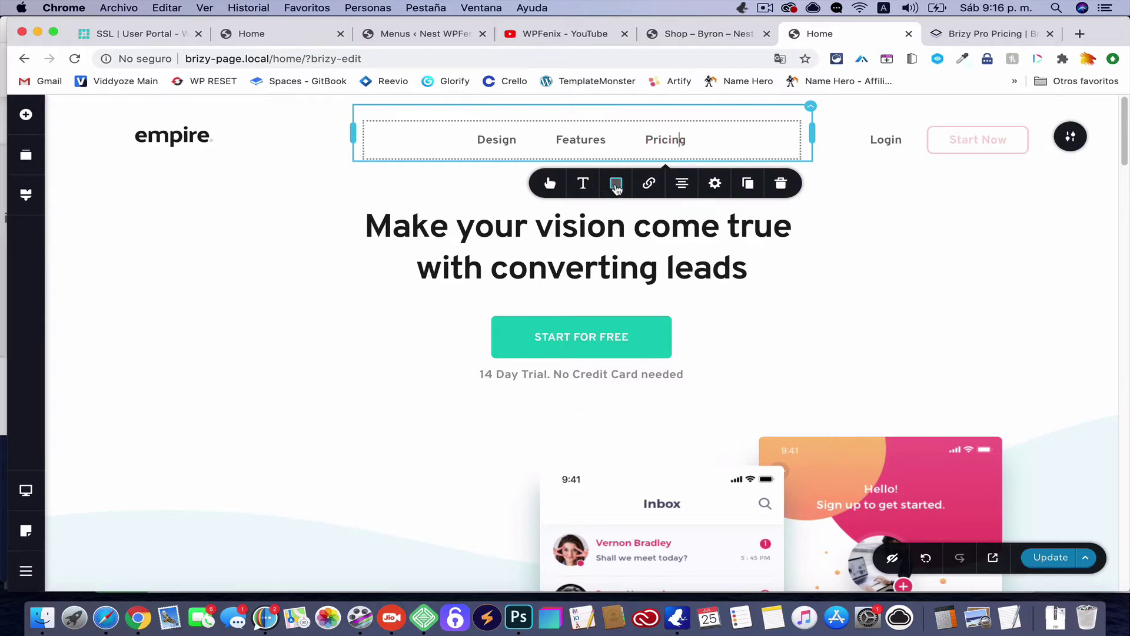
scroll(423, 324, down, 5)
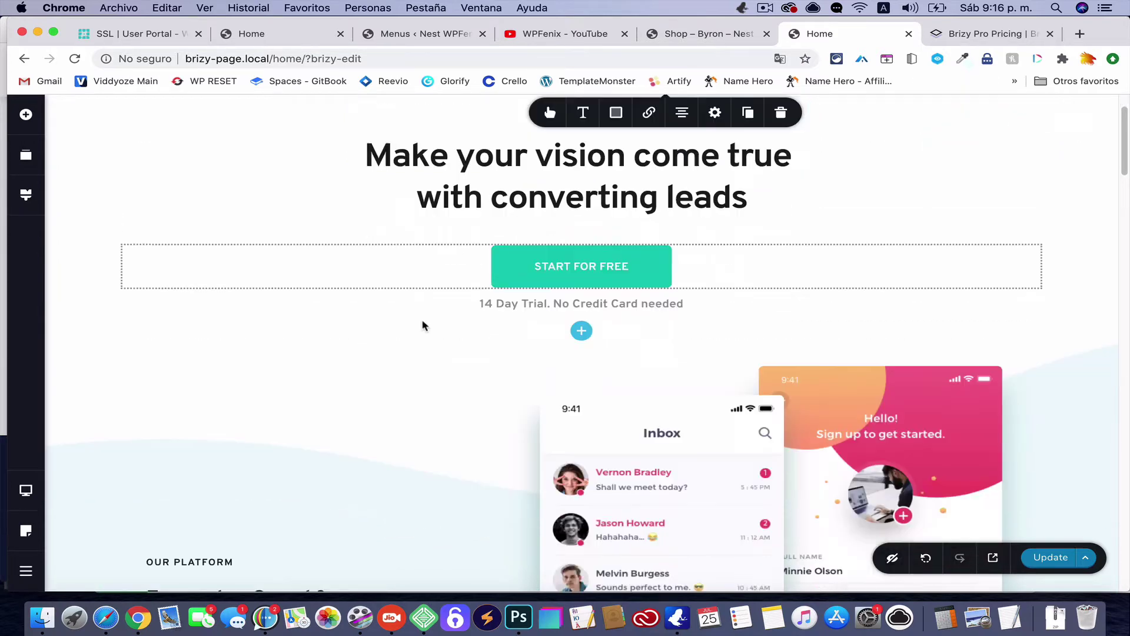
scroll(423, 325, up, 5)
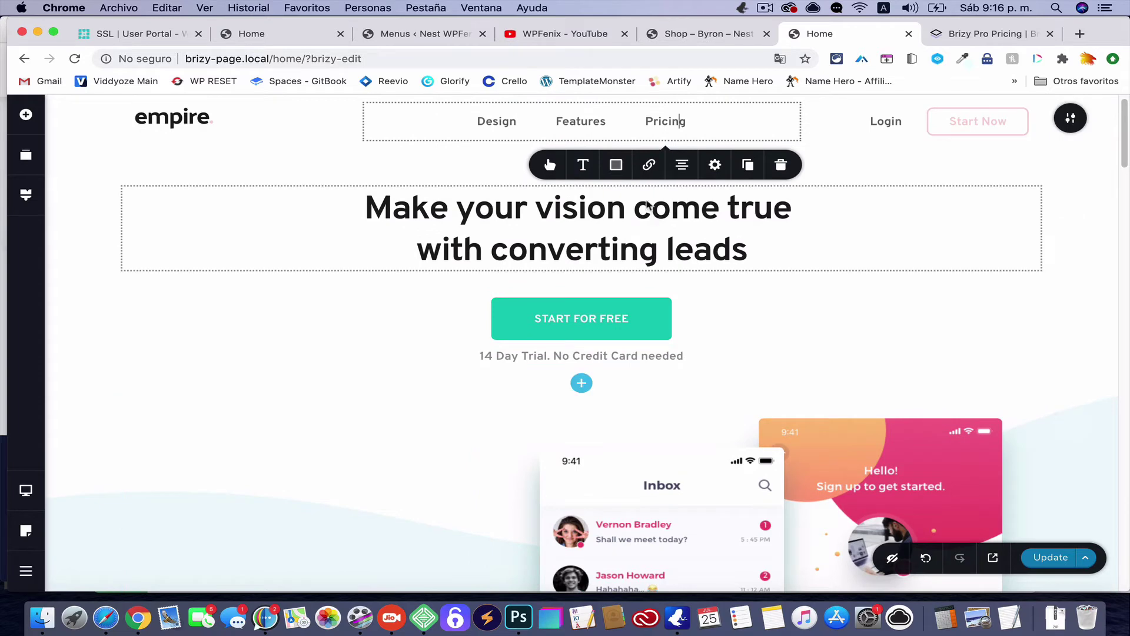
click(27, 196)
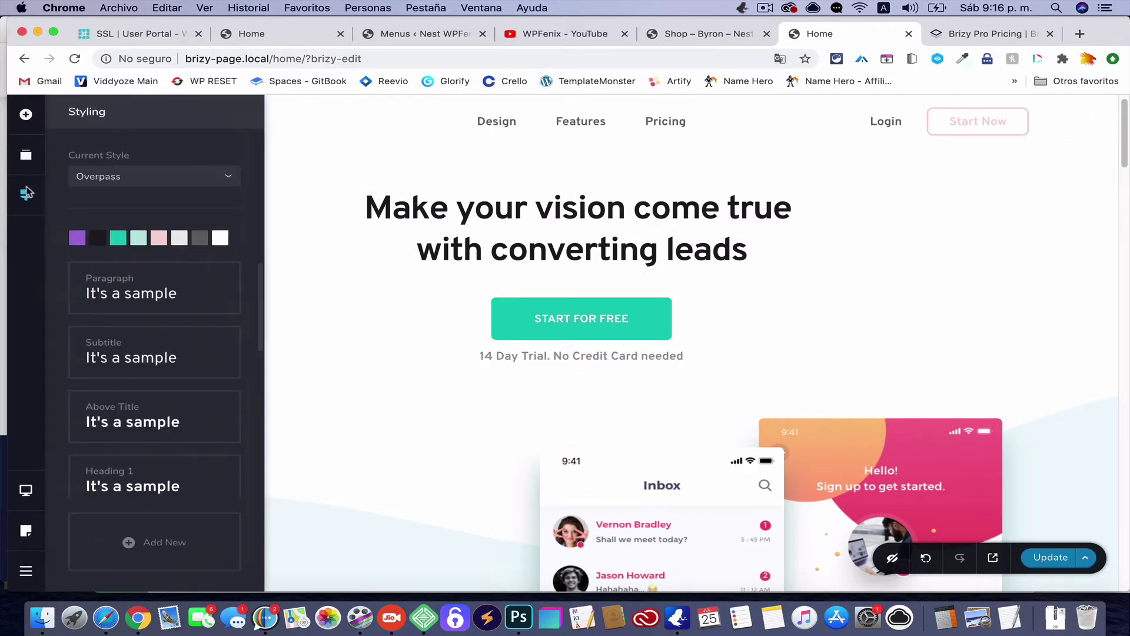
click(25, 159)
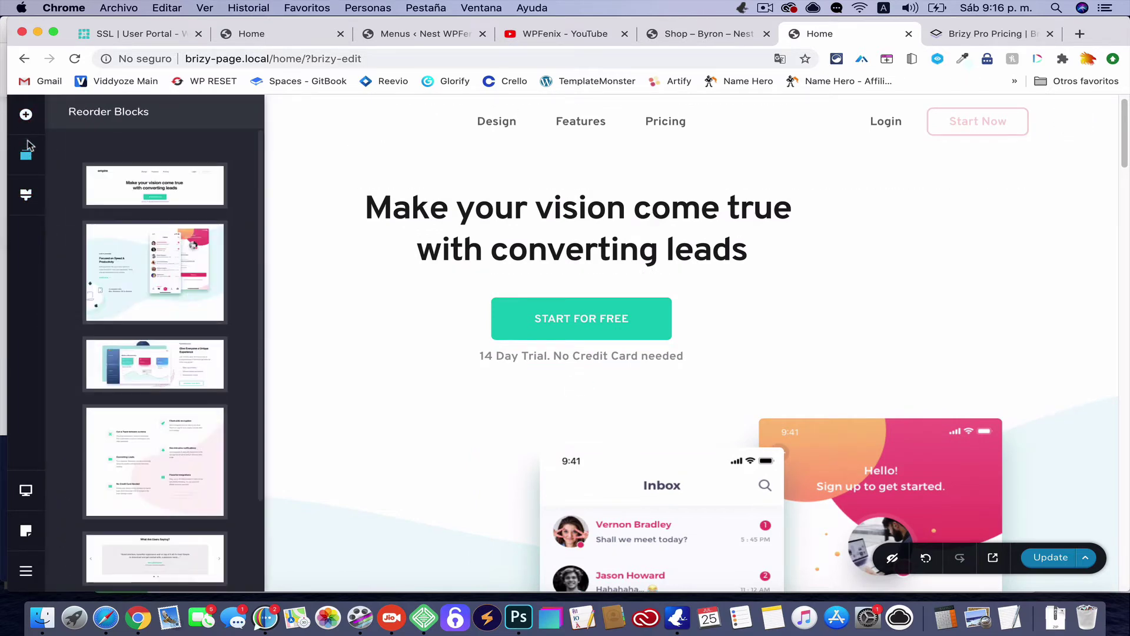
Search the elements for "lo" and add a Lottie element between the main headline and the START FOR FREE button.
click(26, 114)
click(147, 180)
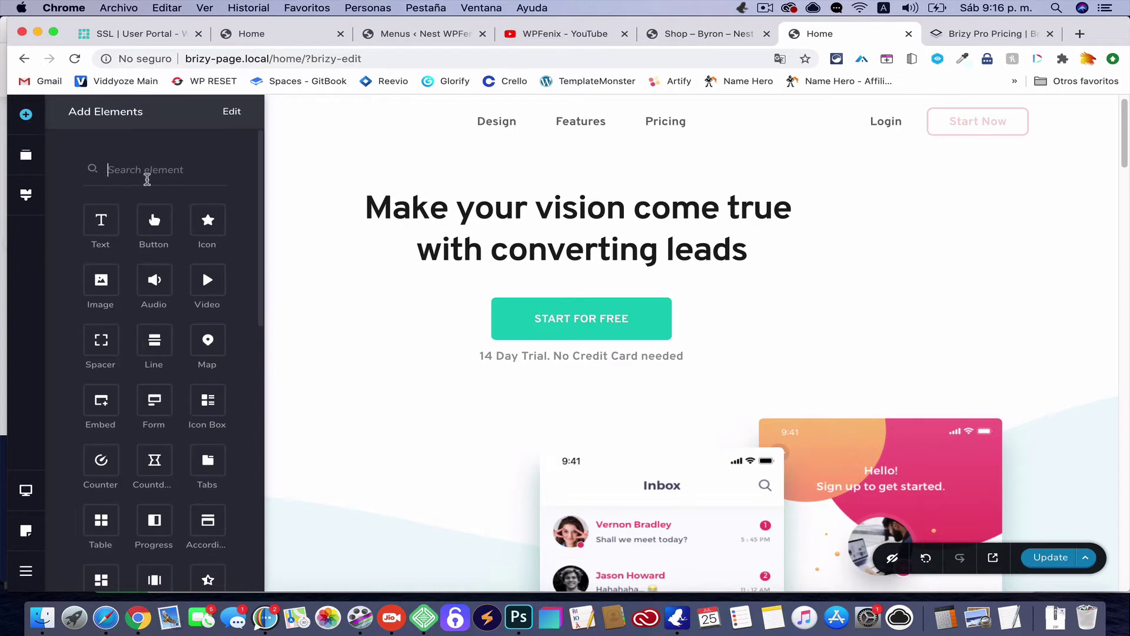
text(lo)
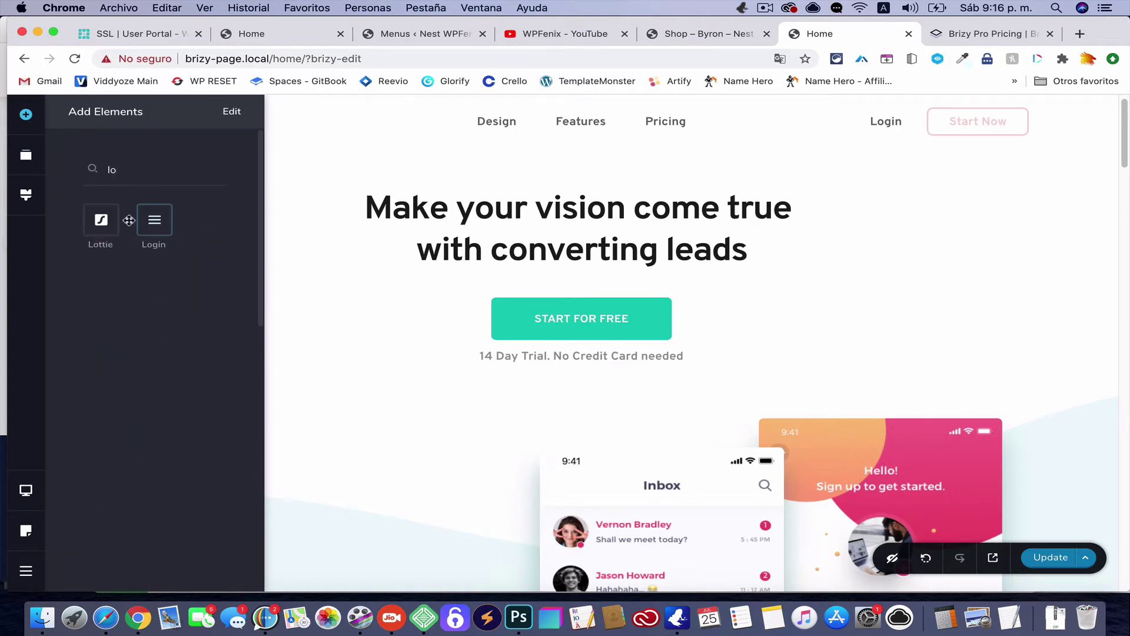
drag(115, 229, 546, 268)
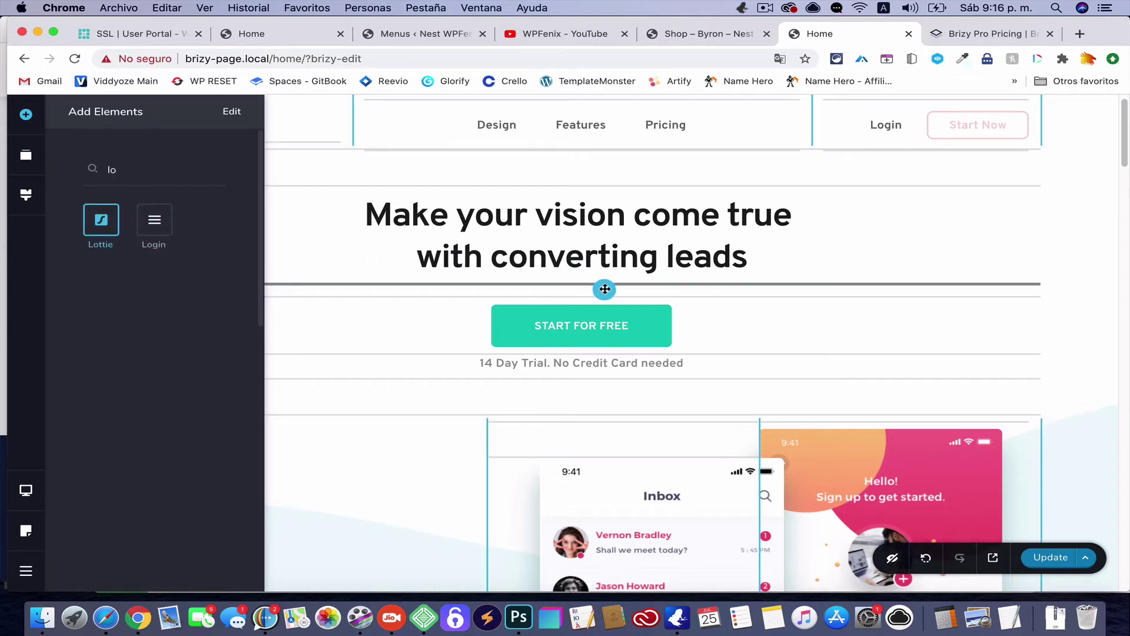
drag(605, 290, 605, 290)
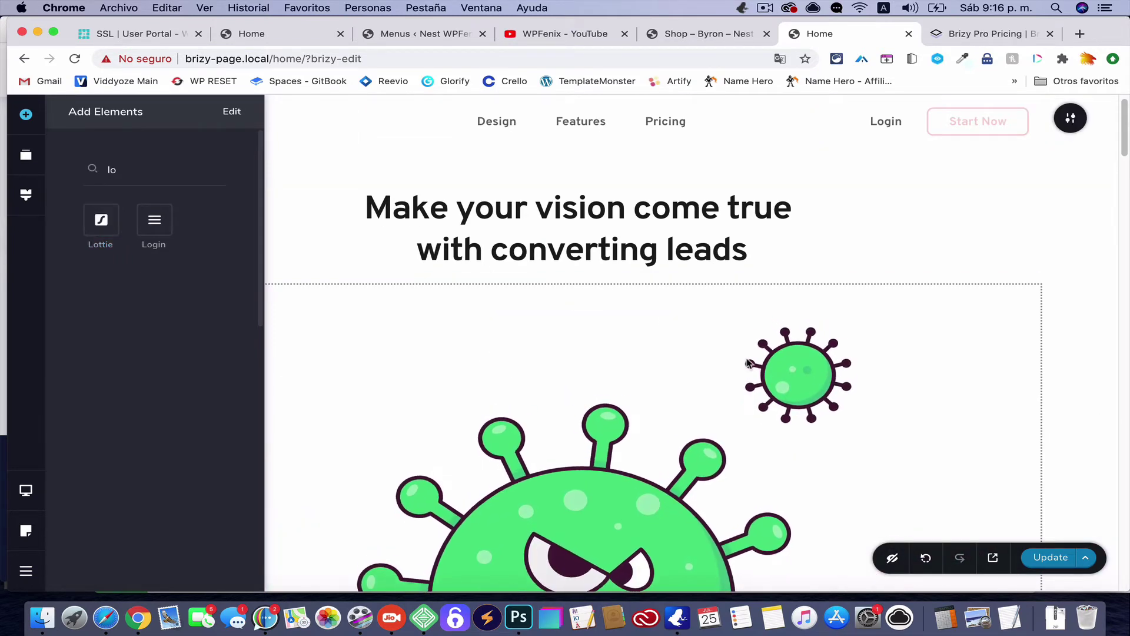
scroll(736, 359, down, 4)
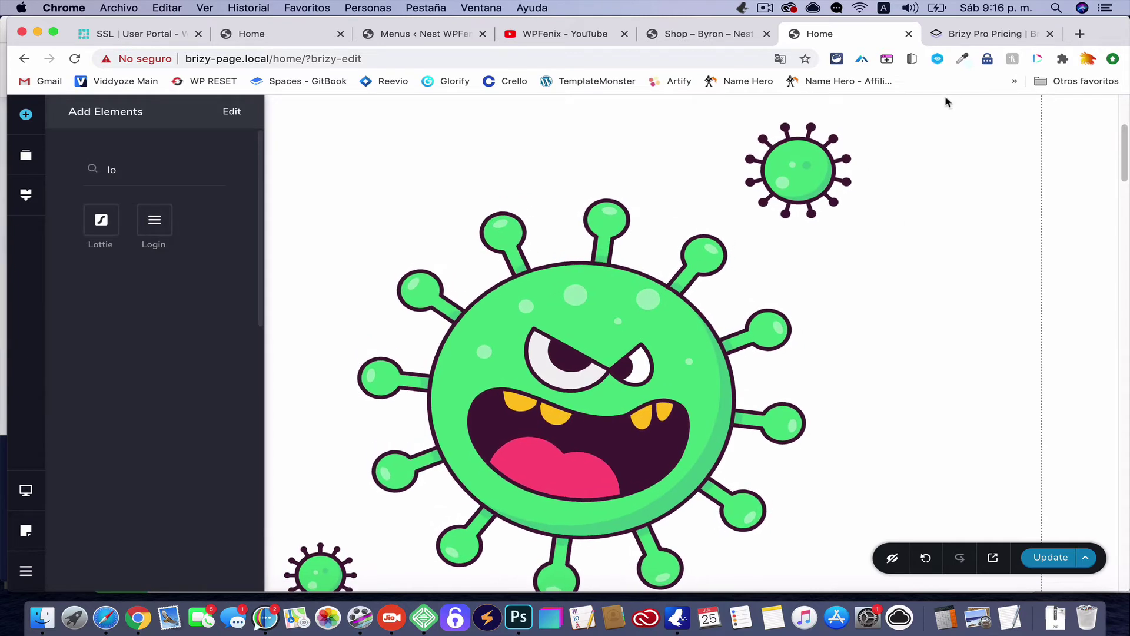
Go to the LottieFiles search results for "welcome" animations and open the Welcome animation with two students around a blue globe.
click(980, 35)
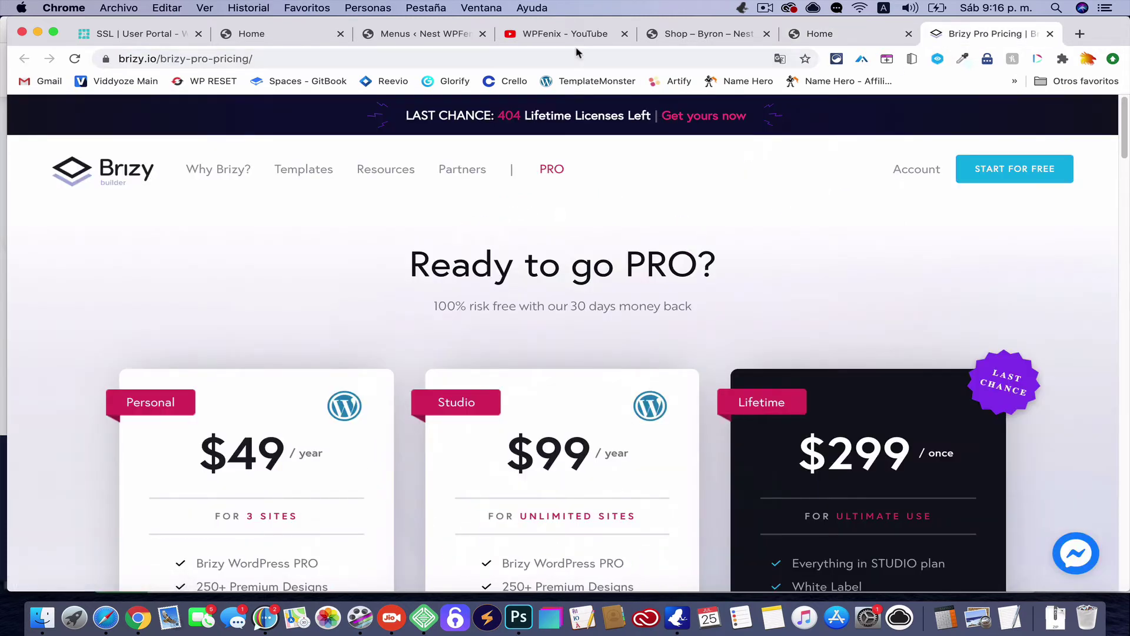
click(577, 57)
text(lottie animation text)
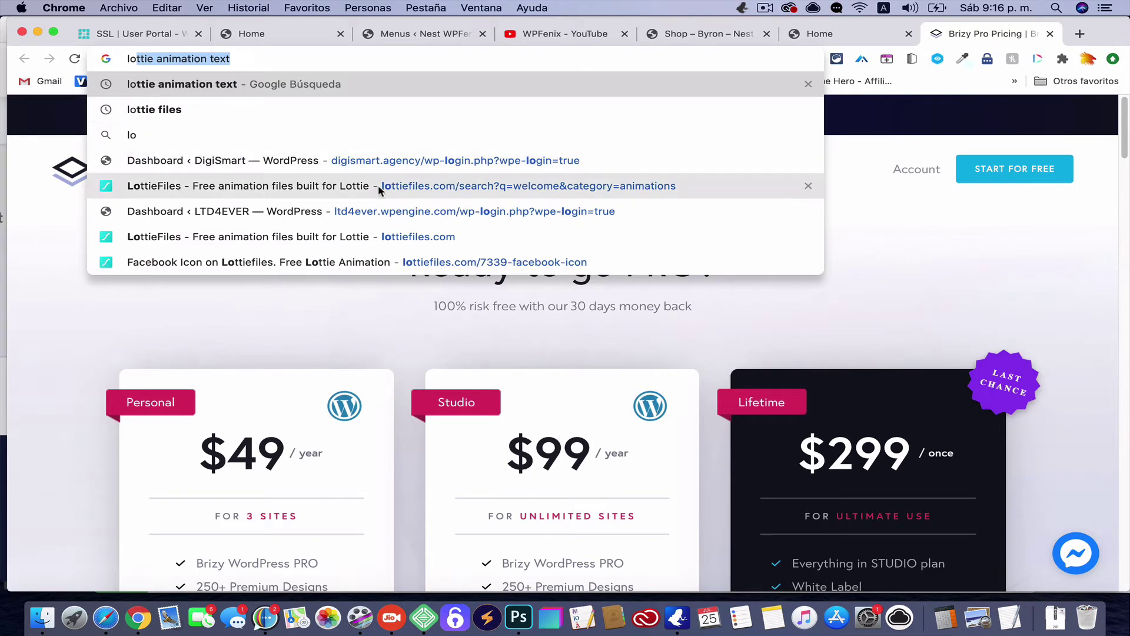
click(288, 186)
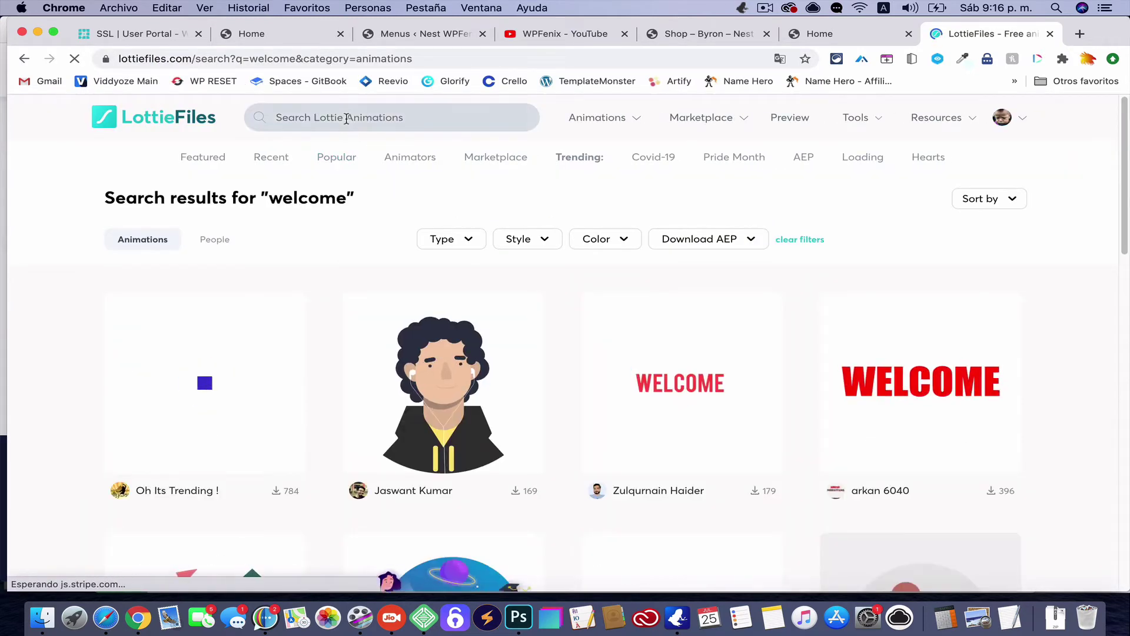
scroll(347, 123, down, 1)
scroll(497, 347, down, 5)
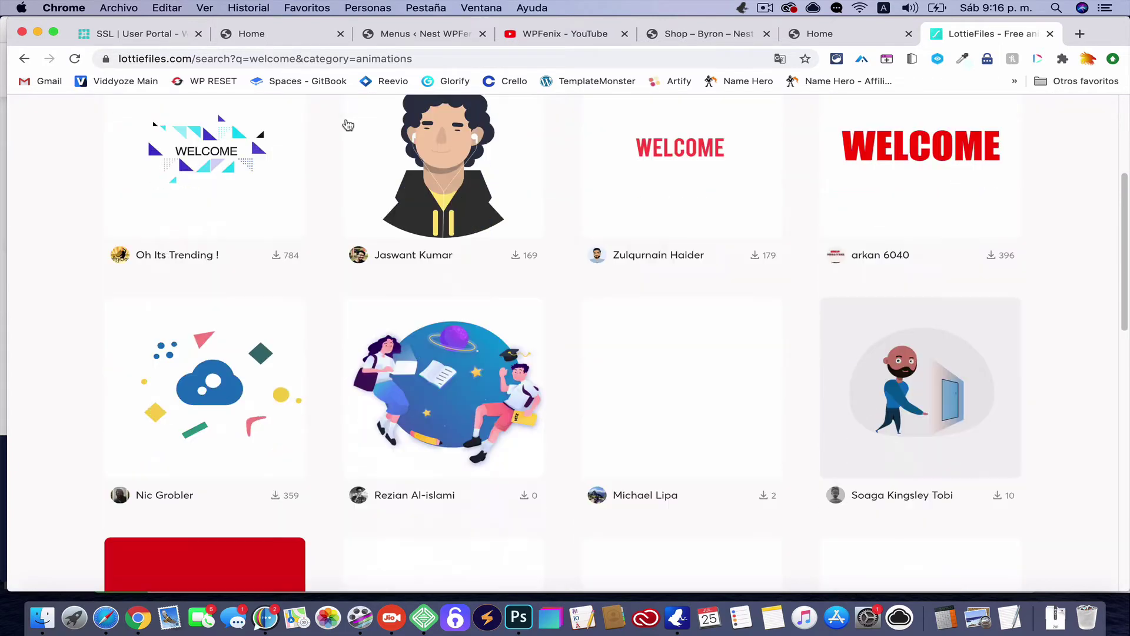
click(497, 347)
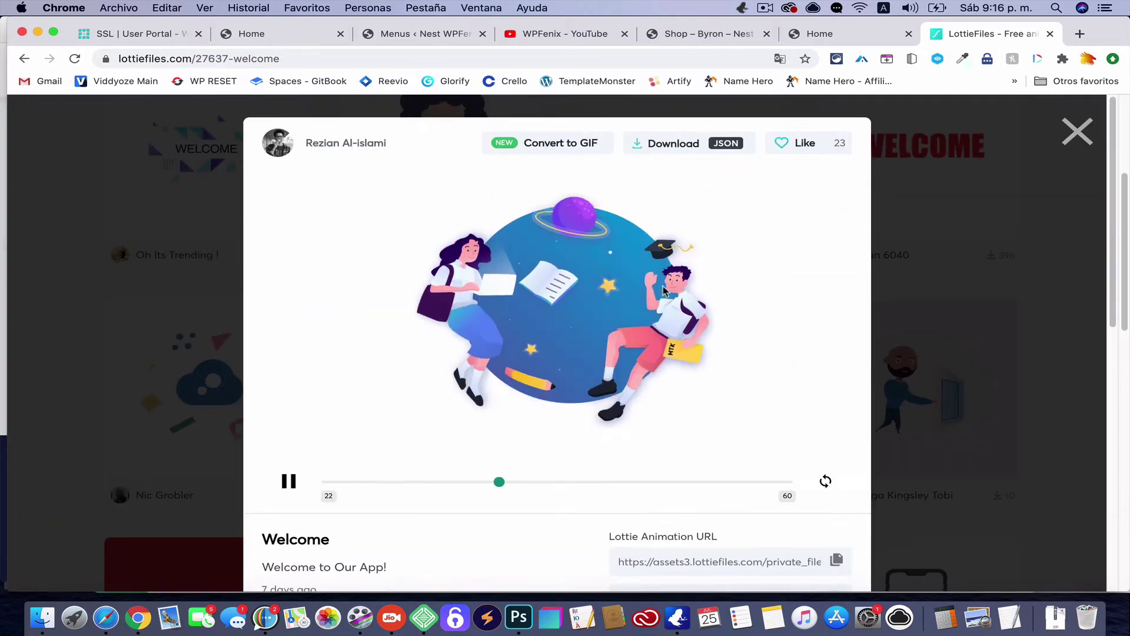
Copy the Lottie Animation URL of the opened Welcome animation.
scroll(765, 323, down, 3)
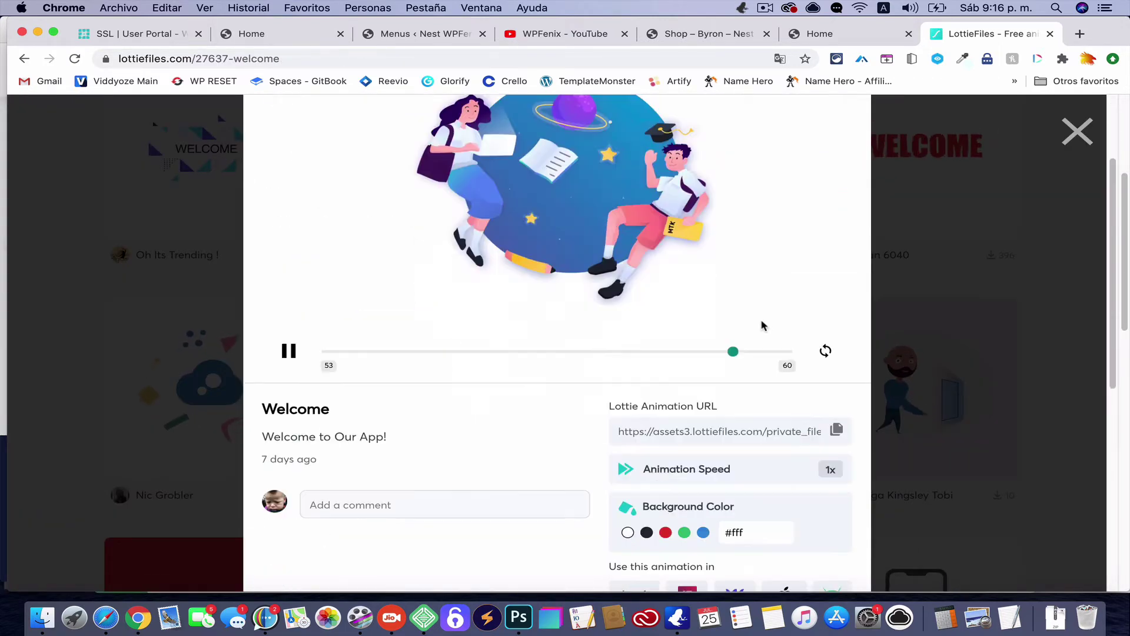
click(760, 528)
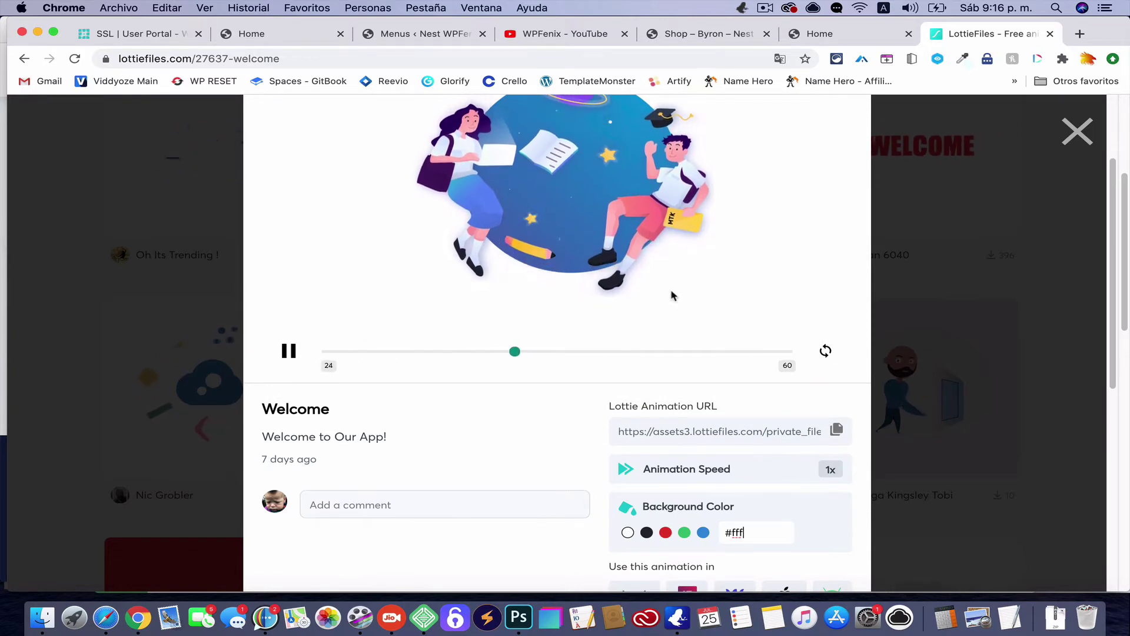
scroll(609, 464, down, 1)
drag(620, 429, 821, 429)
right_click(666, 429)
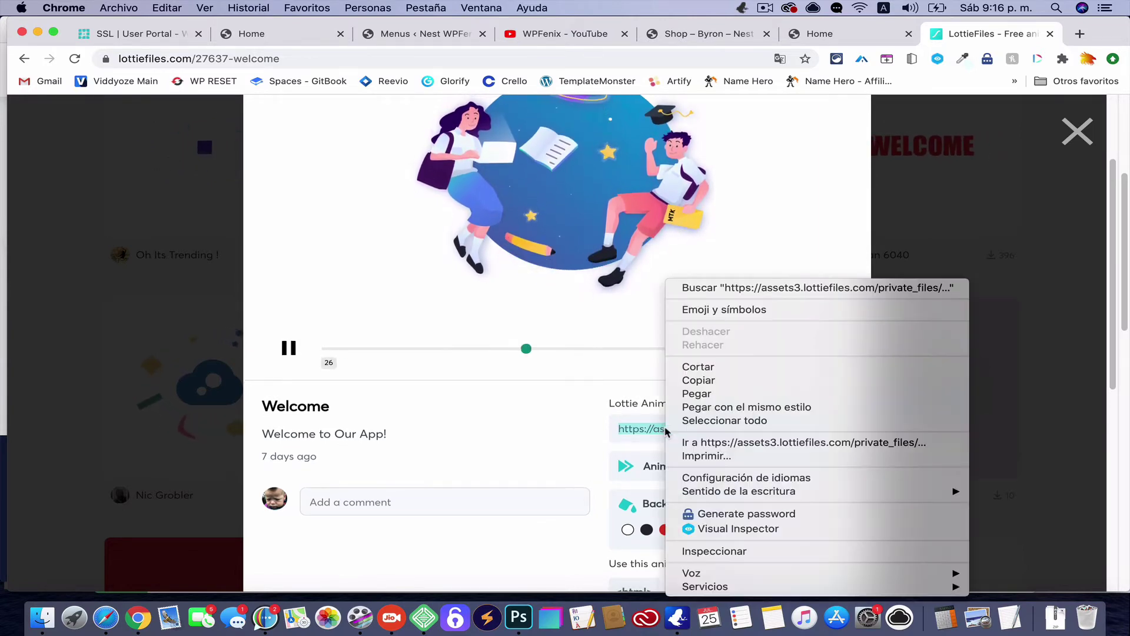
click(720, 381)
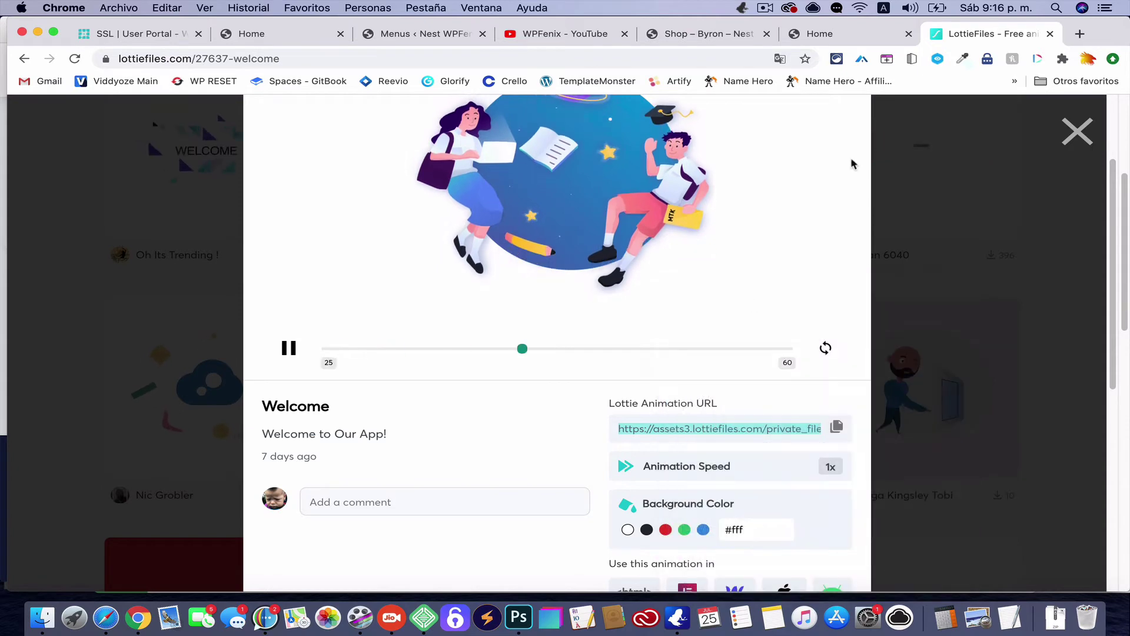
Return to the Brizy page editor and replace the Lottie element's link with the copied animation URL.
click(833, 37)
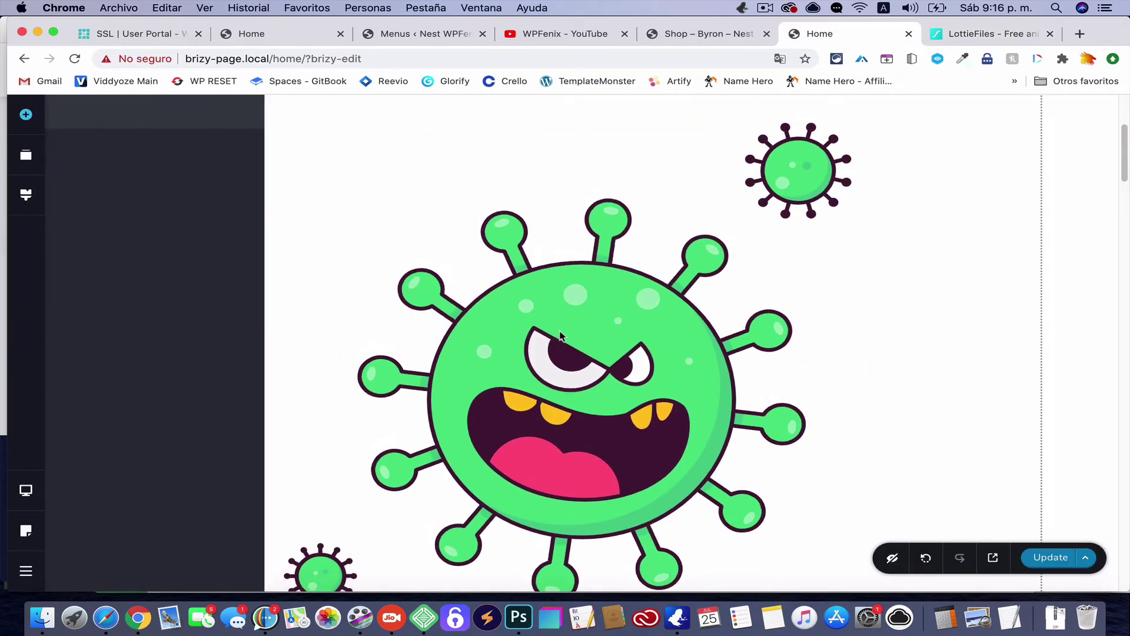
click(559, 337)
scroll(559, 338, down, 5)
click(509, 490)
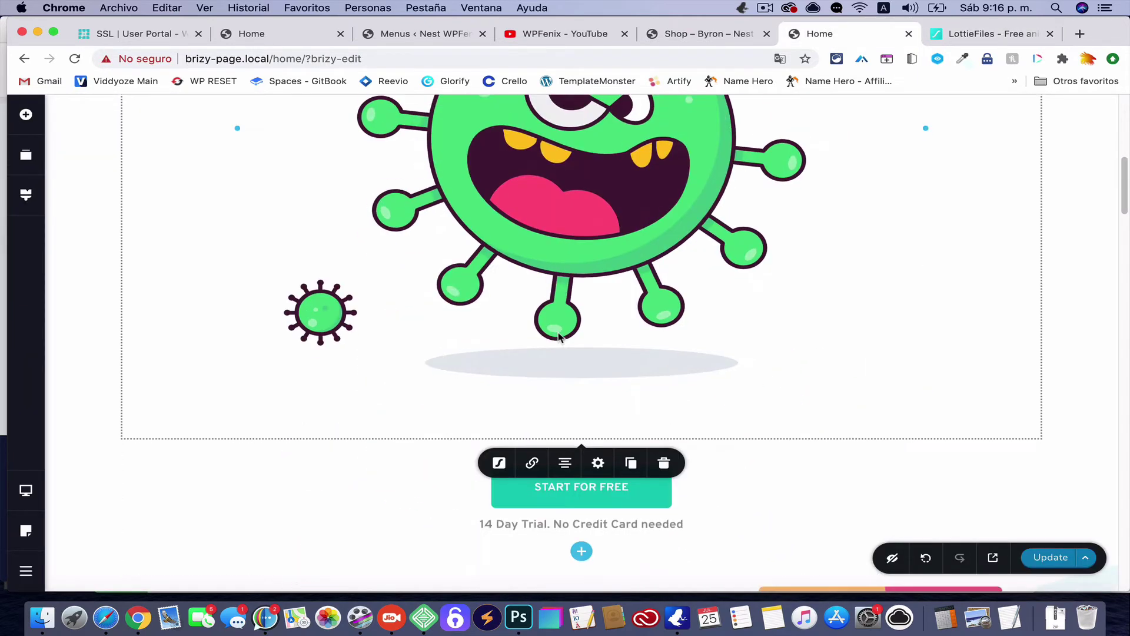
click(499, 463)
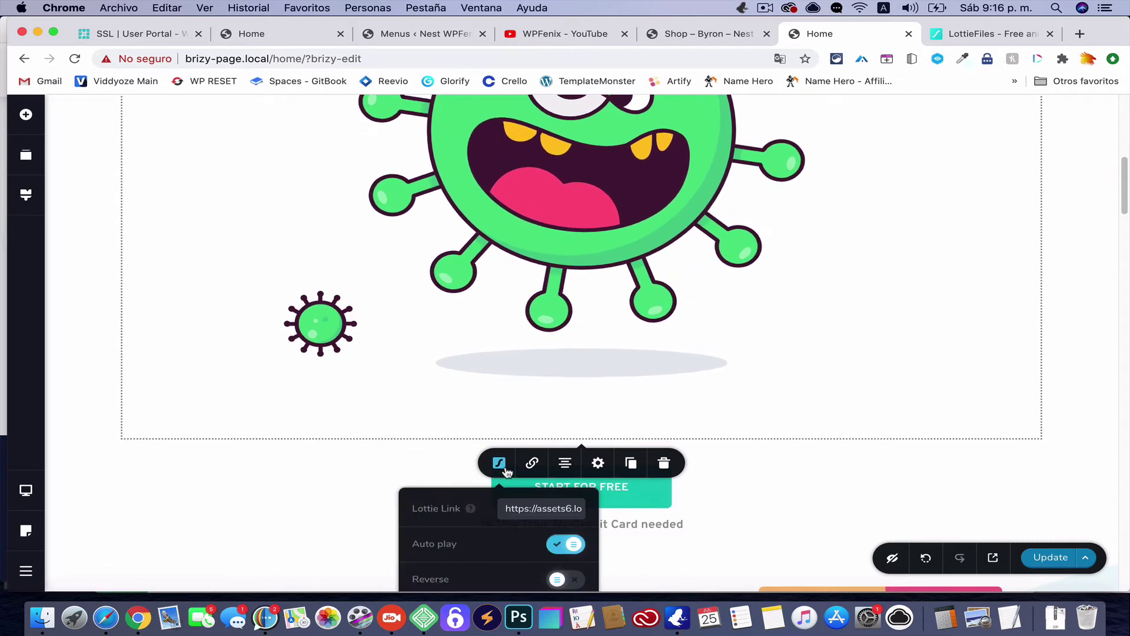
triple_click(539, 509)
right_click(539, 509)
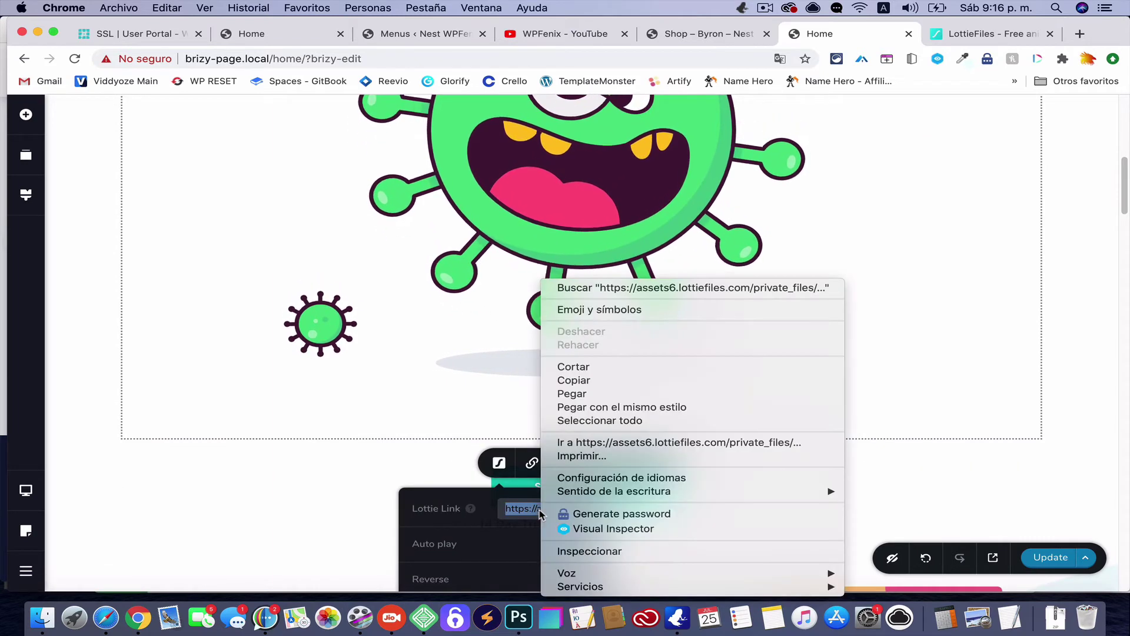
click(640, 407)
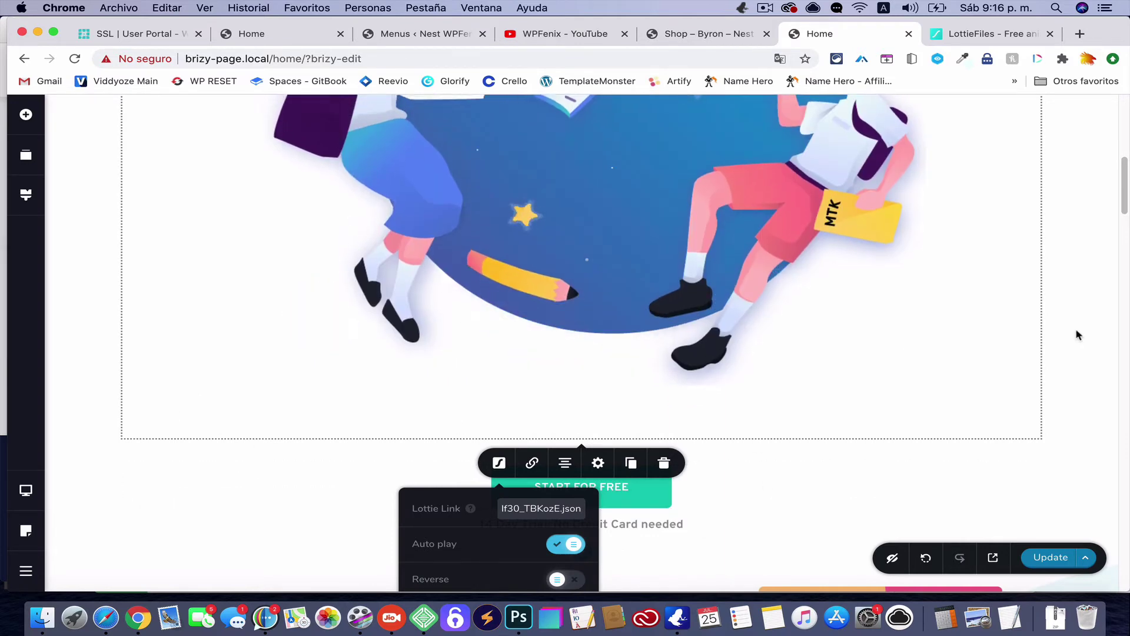
scroll(1083, 331, up, 6)
scroll(1077, 335, down, 3)
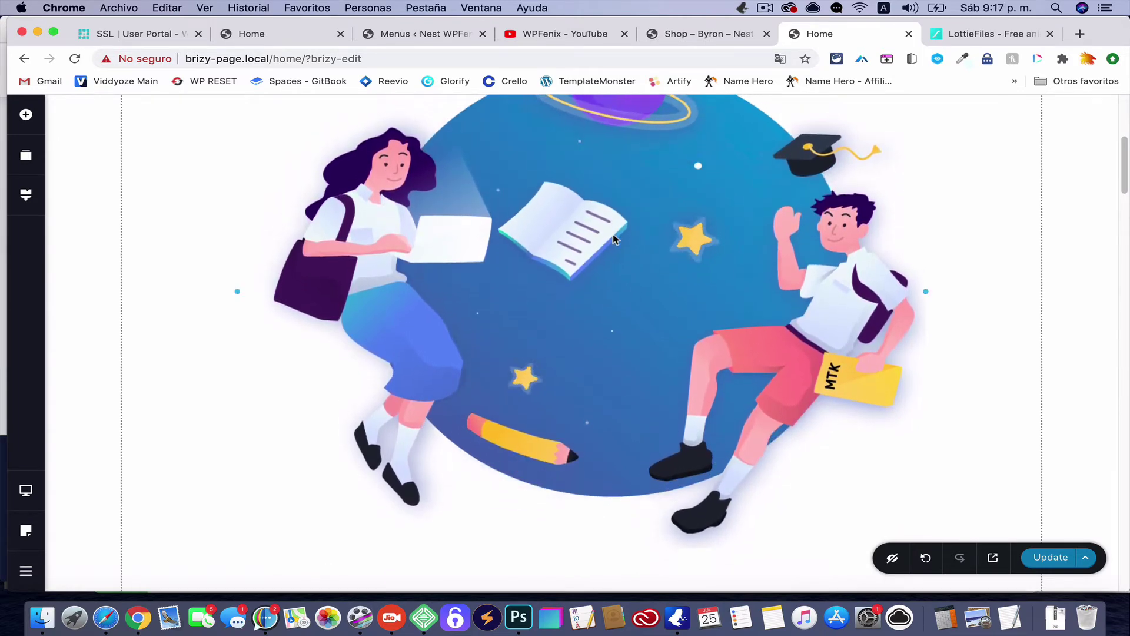
Reduce the Lottie animation's width to 32%.
click(613, 238)
scroll(613, 238, down, 2)
scroll(613, 235, down, 1)
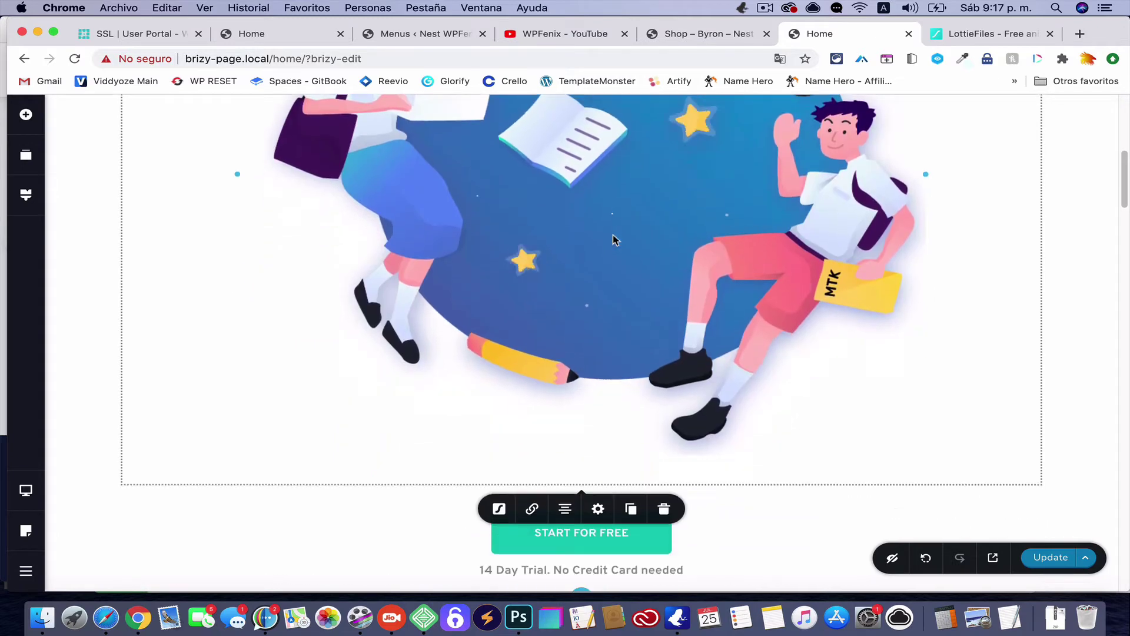
click(609, 507)
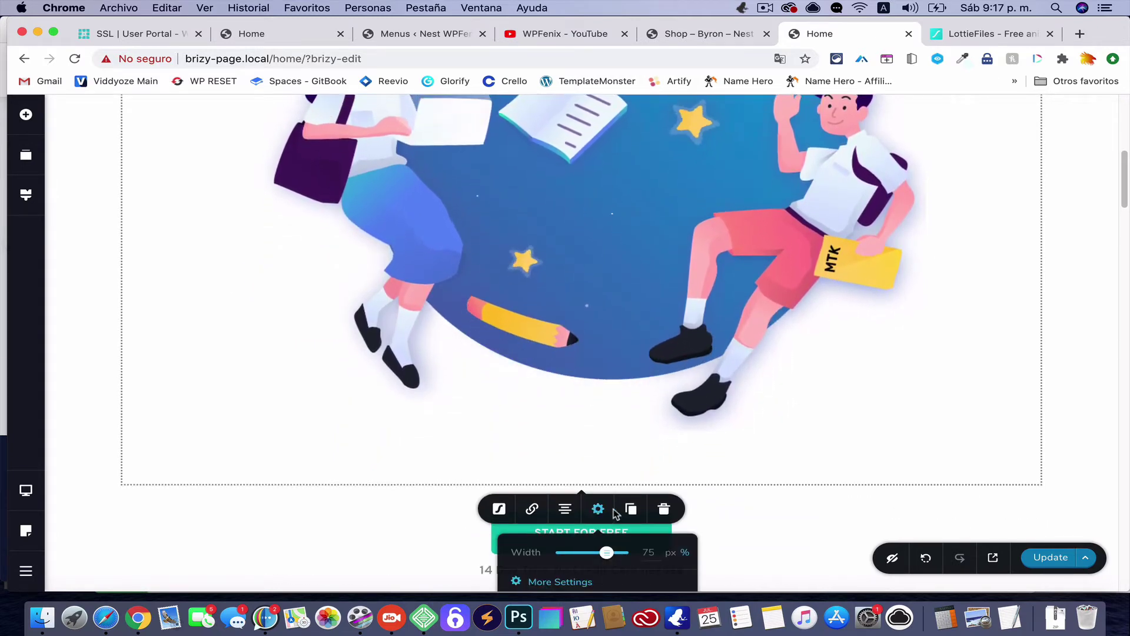
drag(607, 528, 582, 532)
scroll(695, 428, up, 5)
scroll(694, 428, down, 5)
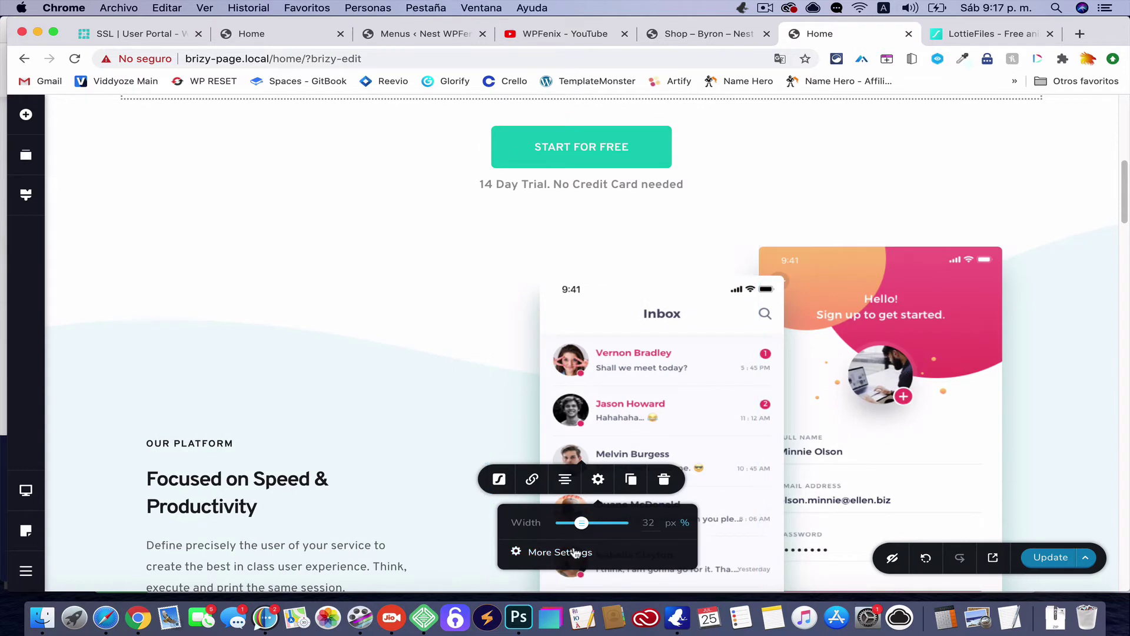
Set the Lottie element's margins to -100 px top, 9 px right, -39 px bottom and 4 px left.
click(576, 552)
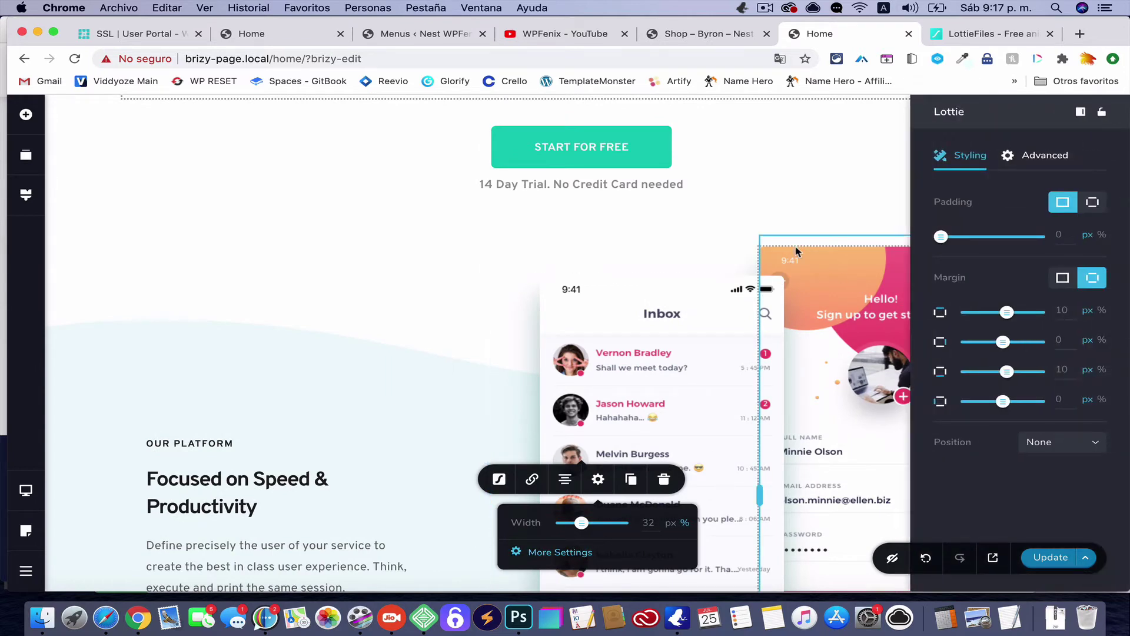
scroll(789, 259, up, 10)
scroll(789, 269, down, 1)
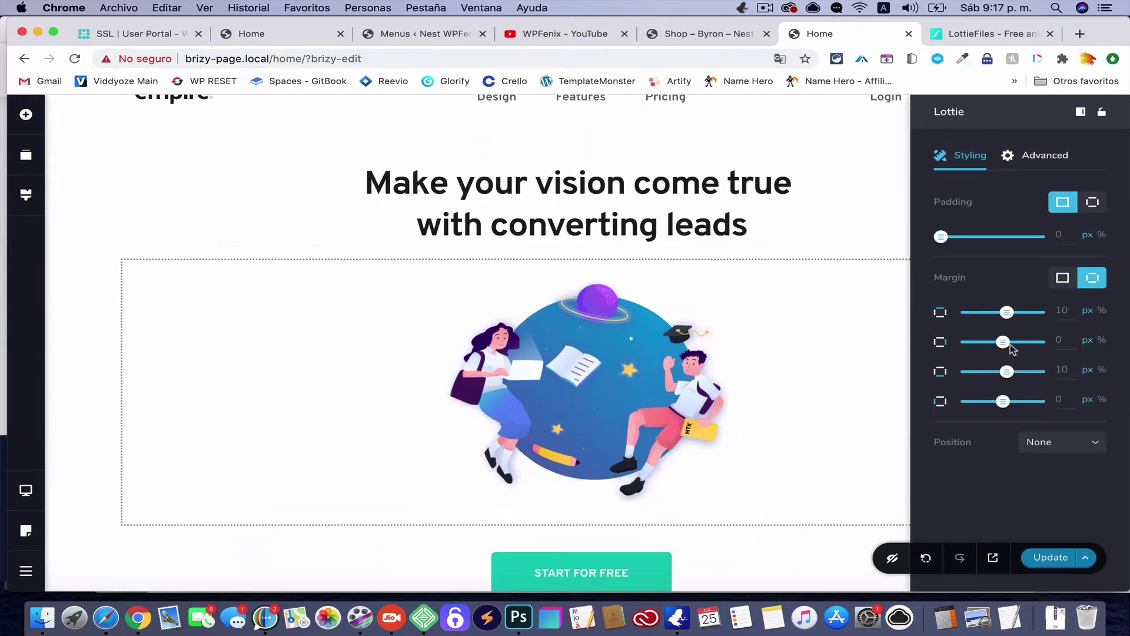
drag(1008, 341, 967, 311)
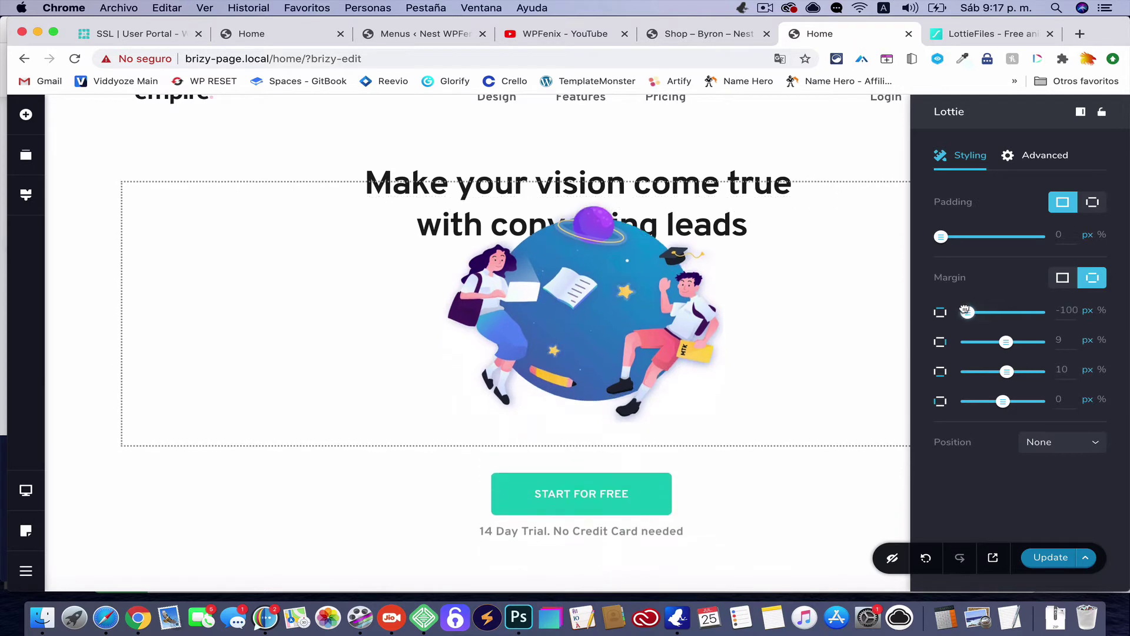
drag(1006, 372, 1007, 401)
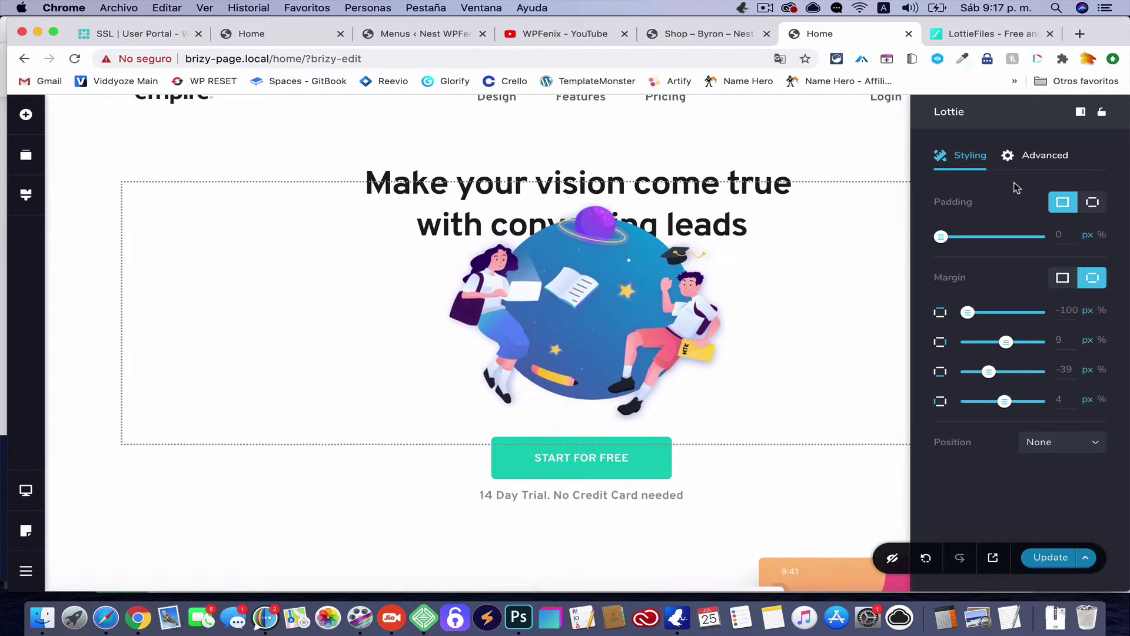
Set the Lottie element's padding to 21 px on all sides.
mouse_move(942, 237)
mouse_down()
mouse_move(1007, 237)
mouse_move(921, 242)
mouse_up()
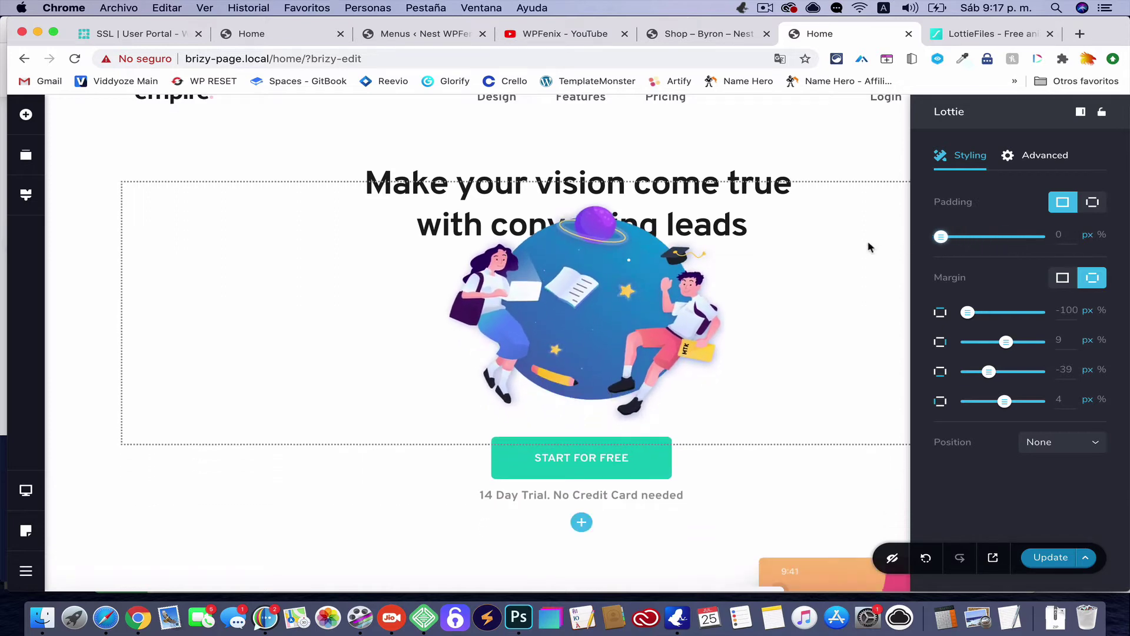
scroll(819, 400, down, 3)
scroll(817, 409, up, 5)
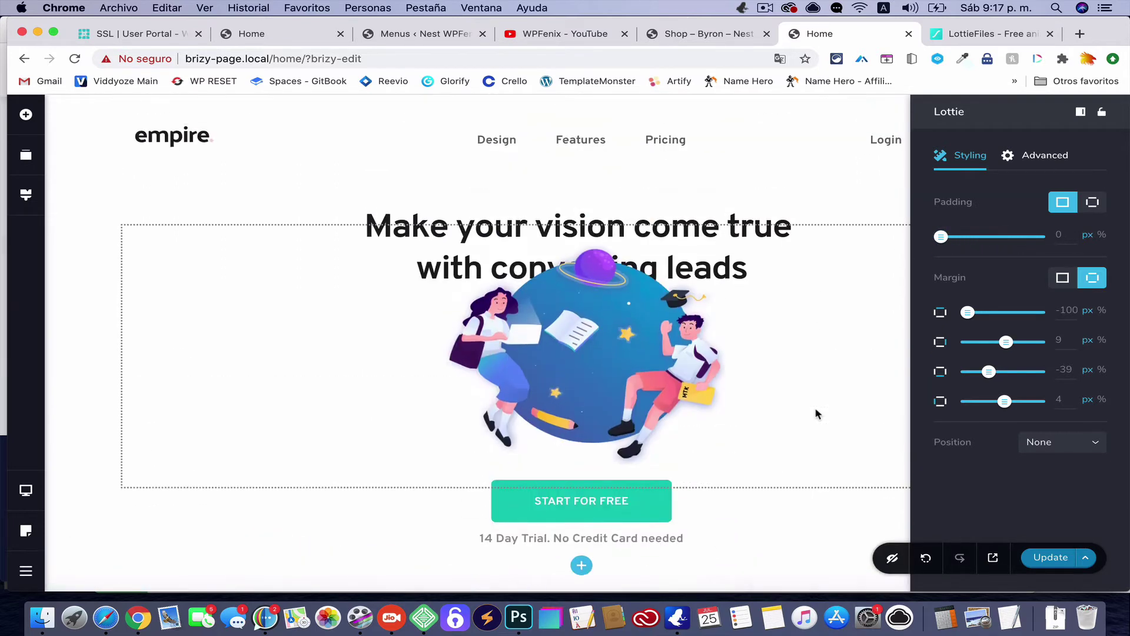
mouse_move(941, 237)
mouse_down()
mouse_move(1050, 224)
mouse_move(946, 241)
mouse_move(984, 236)
mouse_move(961, 236)
mouse_up()
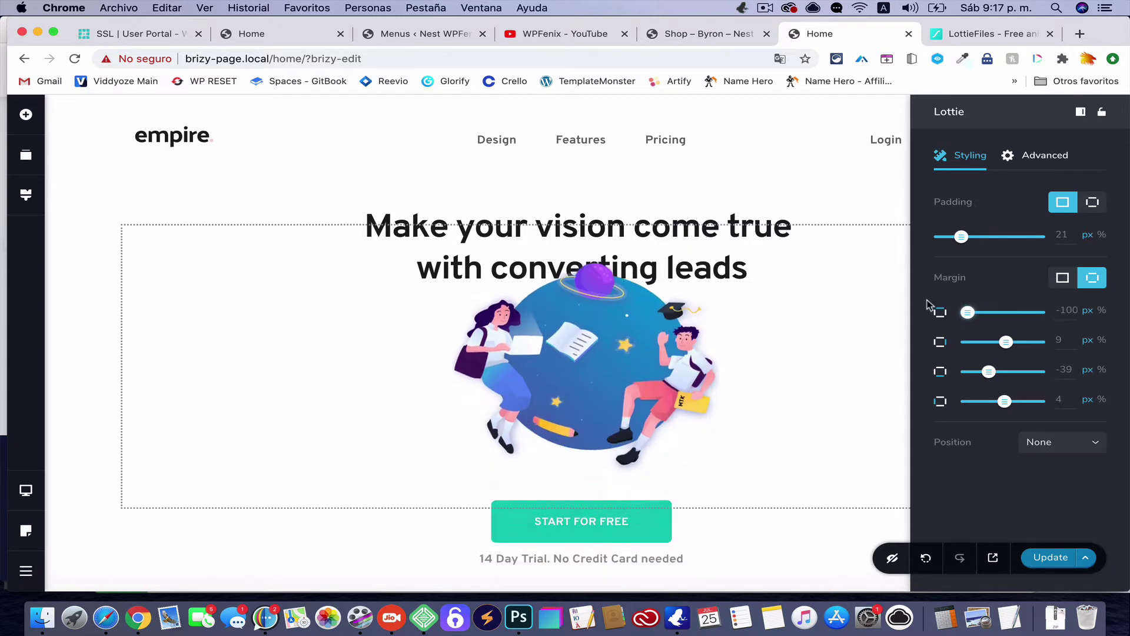
Inspect the padding and margin settings of the main headline "Make your vision come true with converting leads".
click(557, 233)
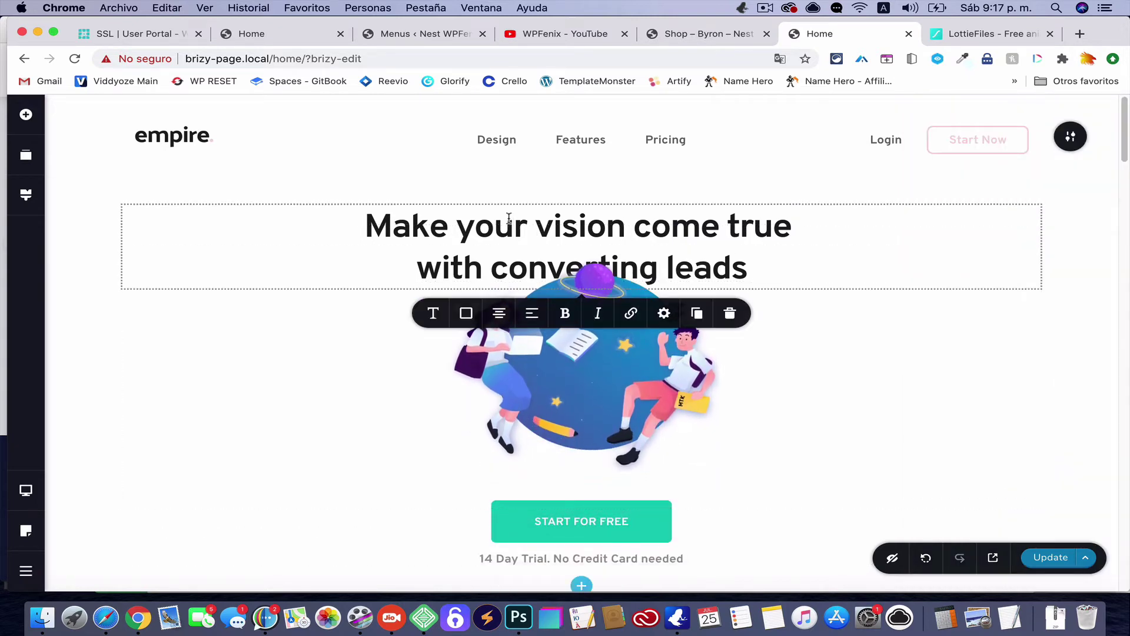
click(665, 314)
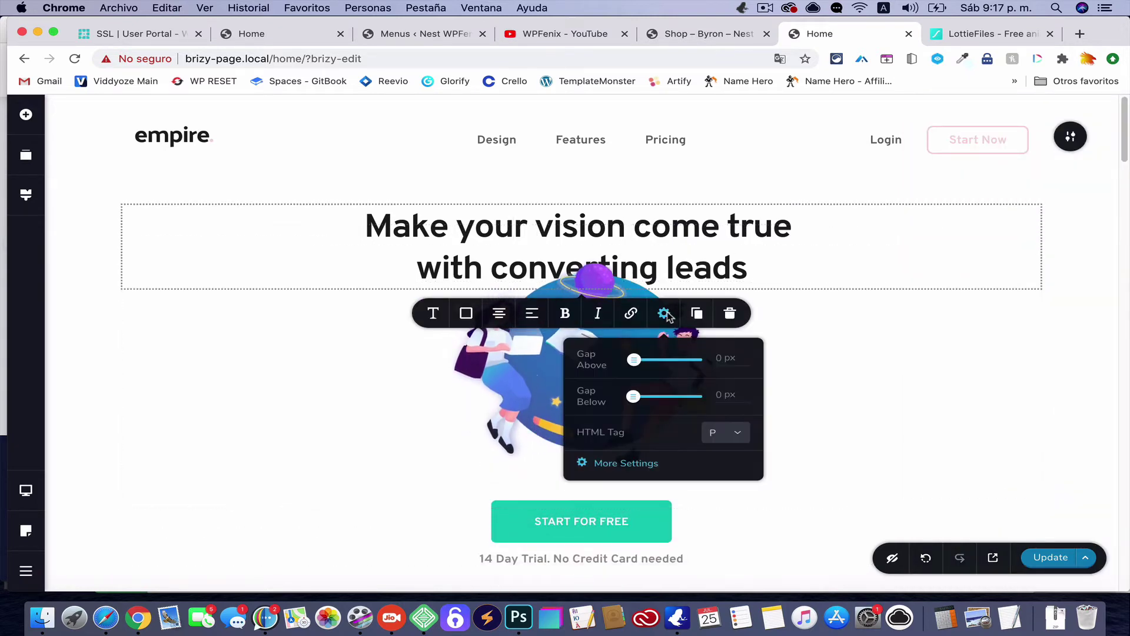
click(649, 467)
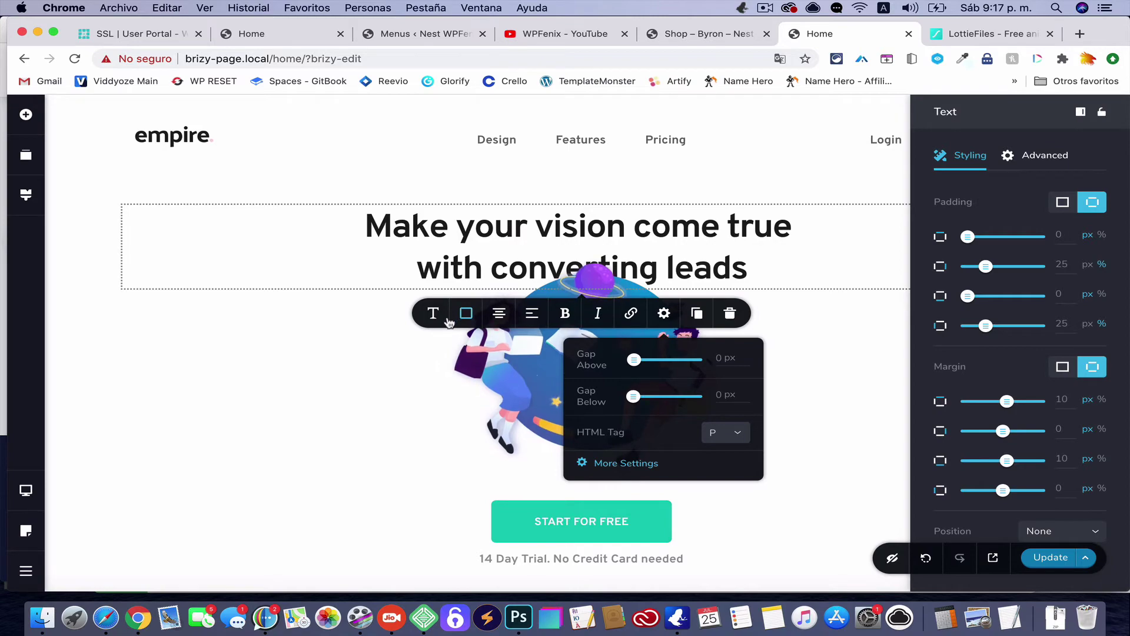
click(665, 314)
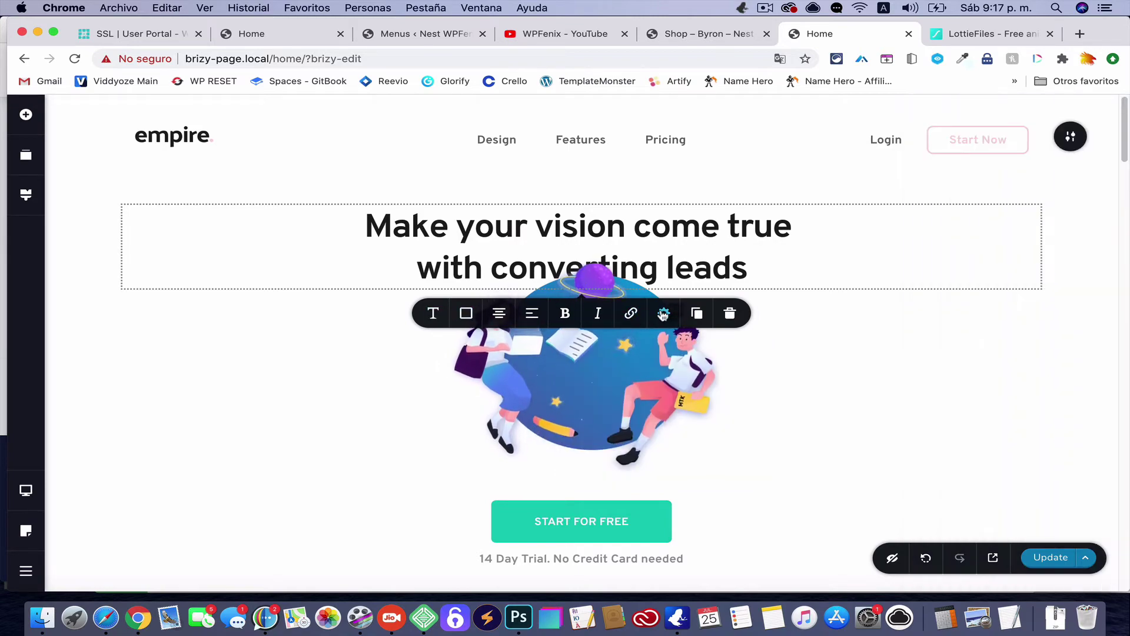
Set the width of the dark "Ready to dig deeper?" block to Full and open a preview of the page.
scroll(812, 392, down, 20)
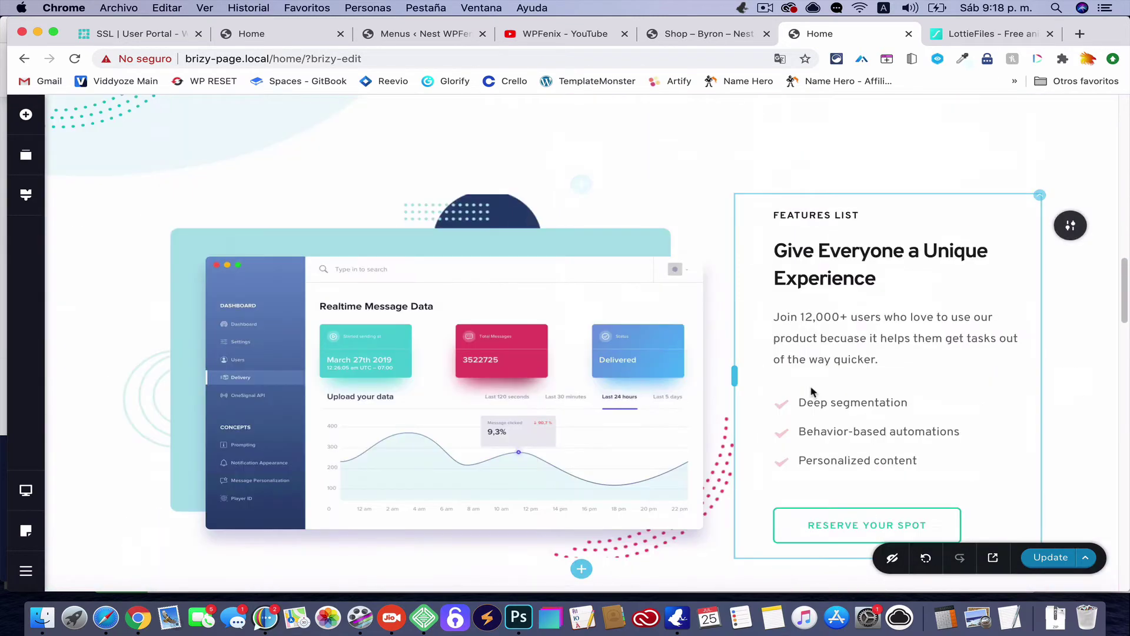
scroll(810, 390, down, 10)
scroll(810, 388, up, 8)
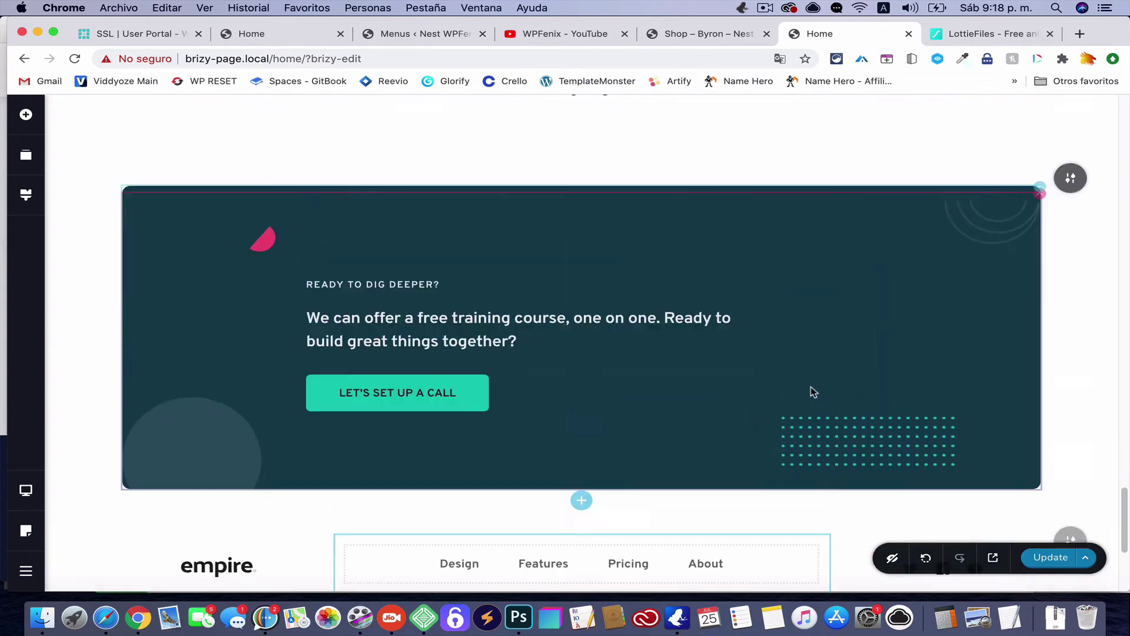
click(1070, 417)
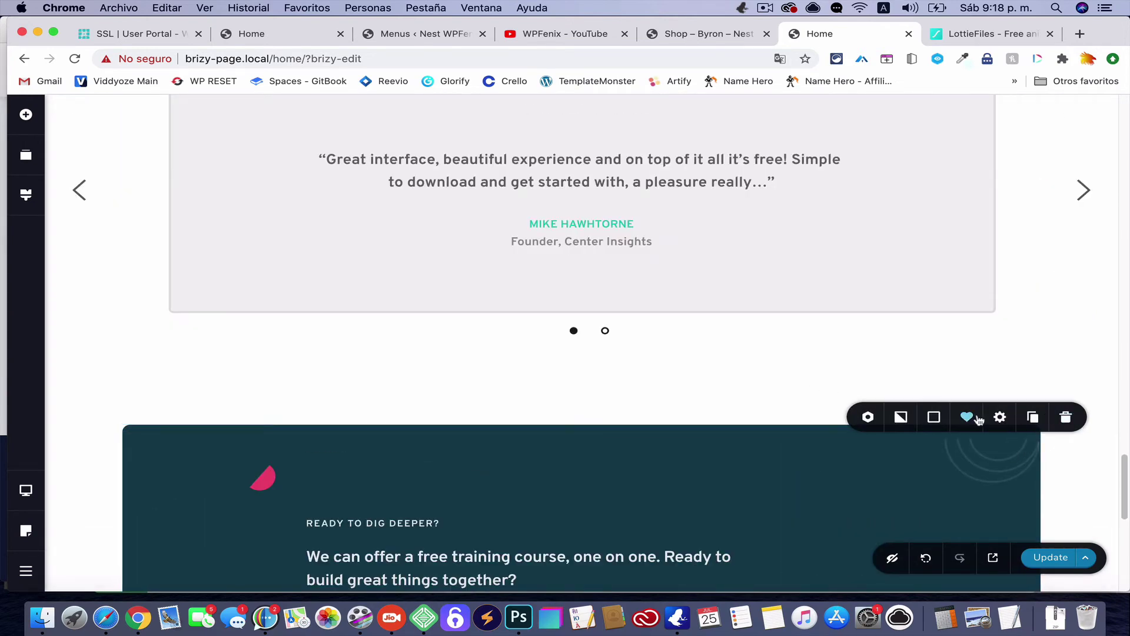
click(1001, 417)
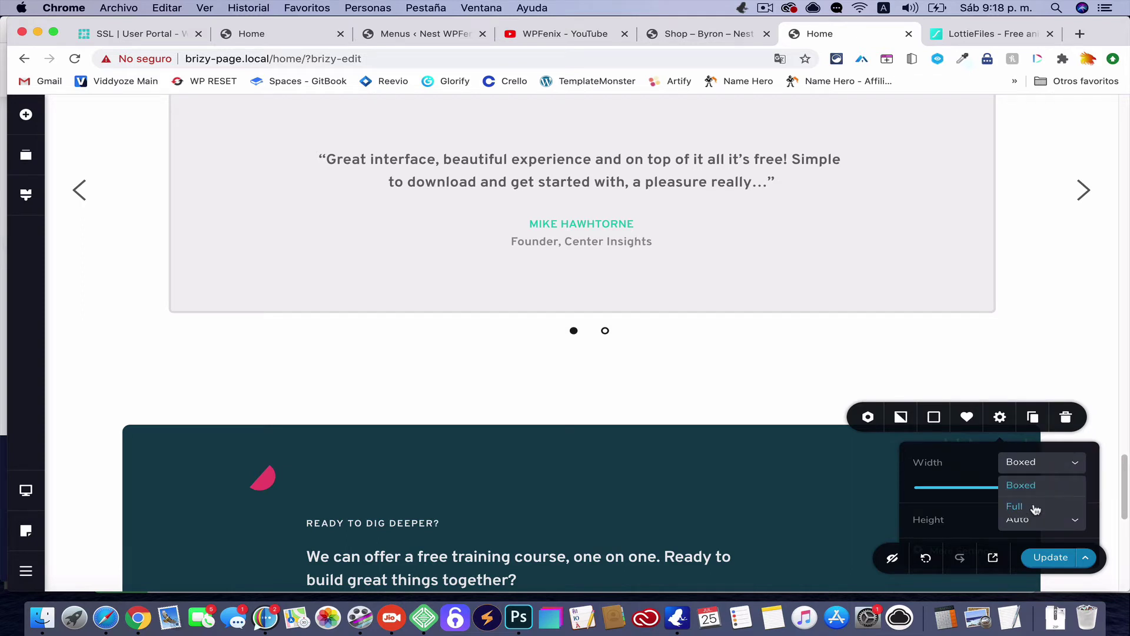
click(1015, 505)
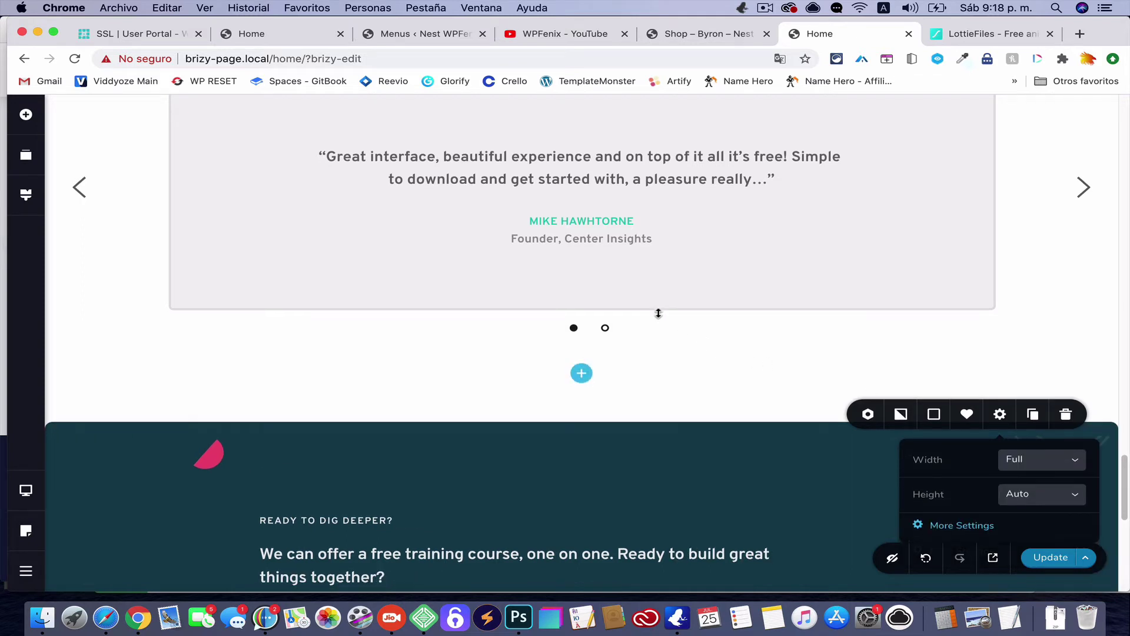
click(994, 559)
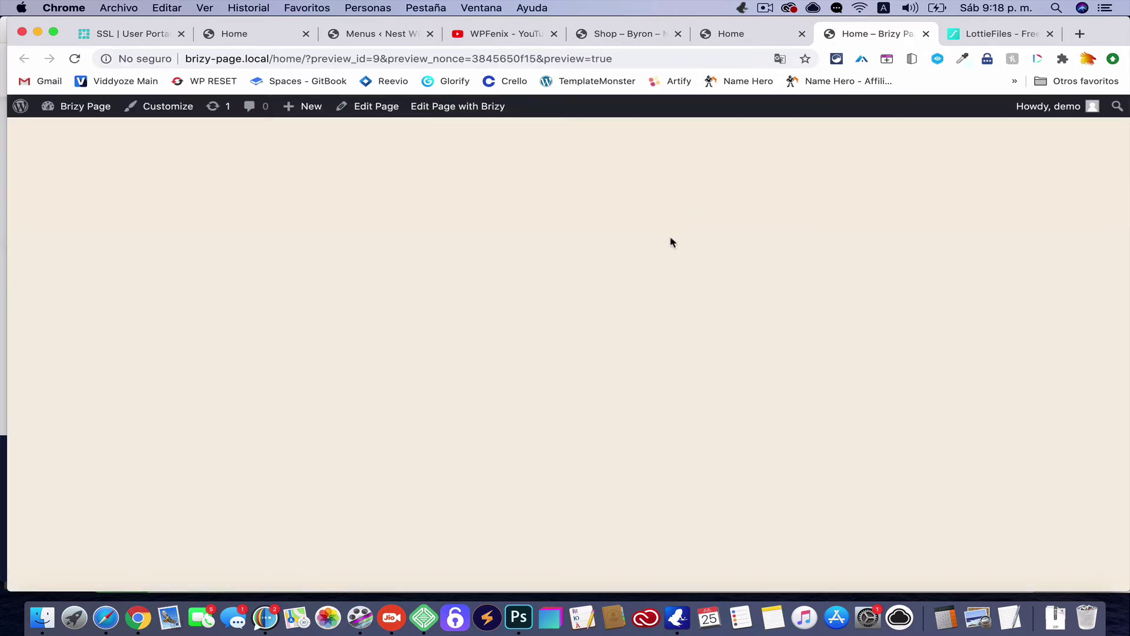
Compare the blank page preview with the editor, reload it, then return to the Brizy editor and open a fresh preview.
click(762, 37)
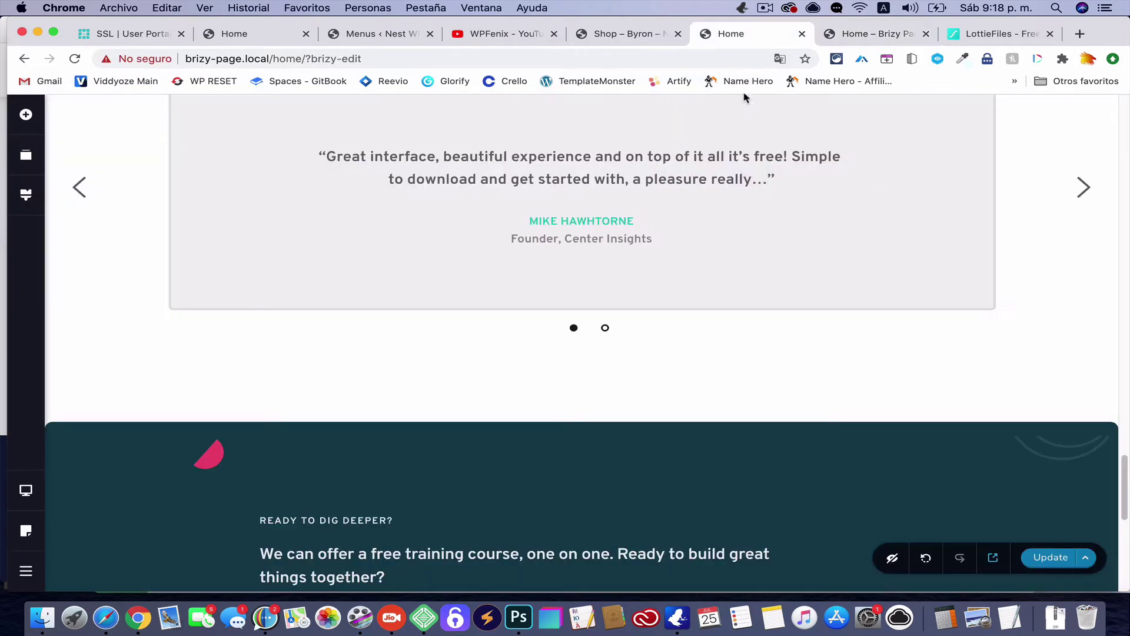
scroll(790, 281, up, 10)
scroll(790, 281, up, 15)
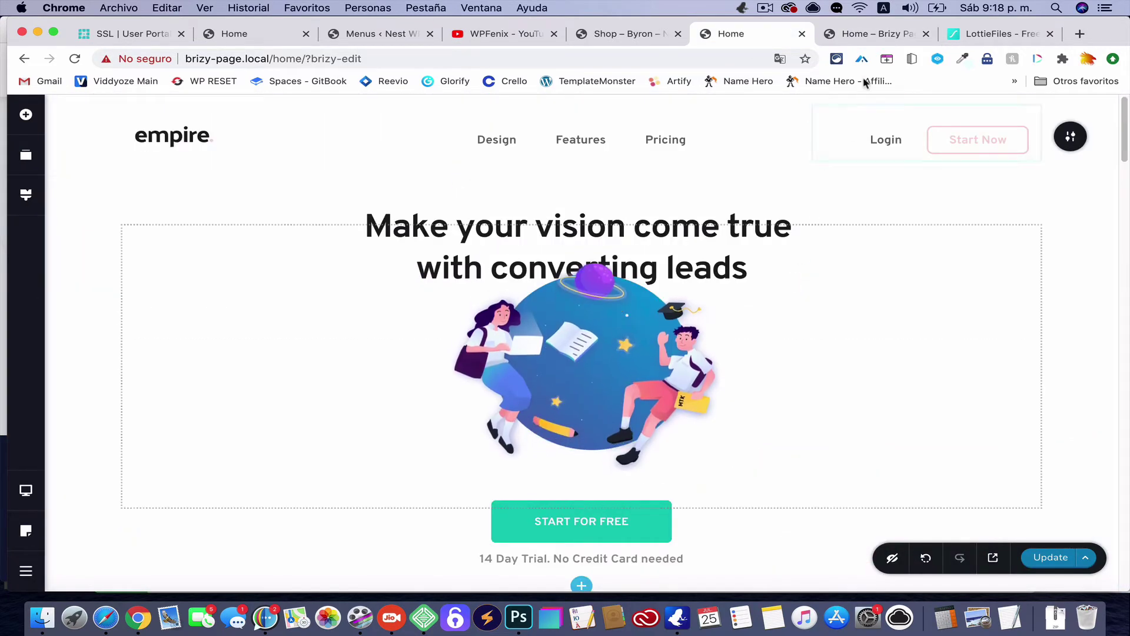
click(880, 36)
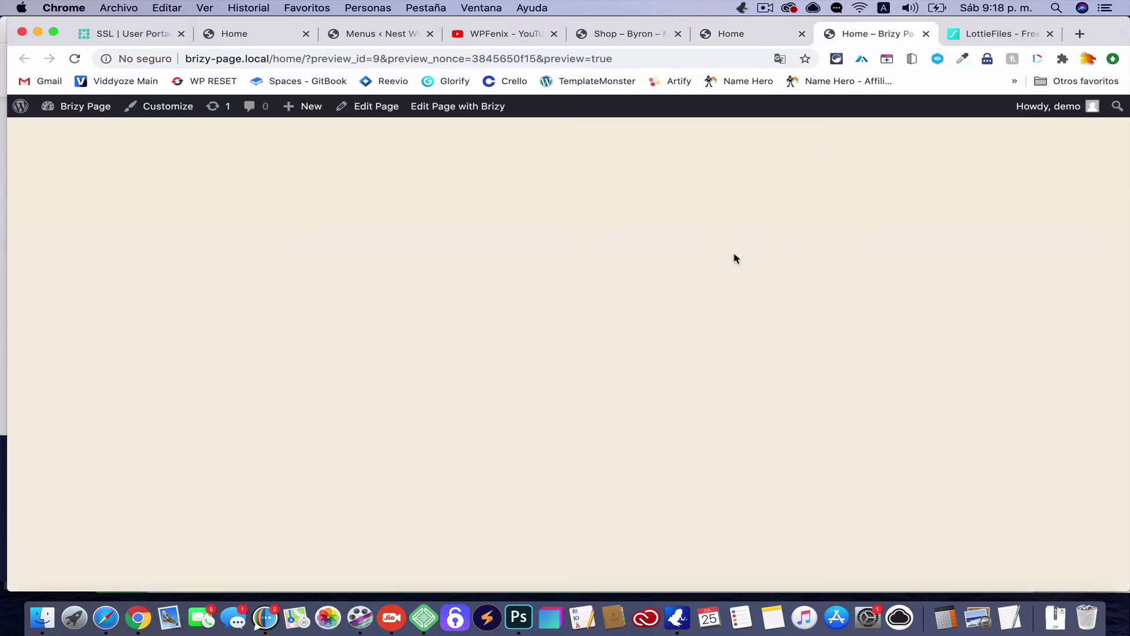
click(75, 65)
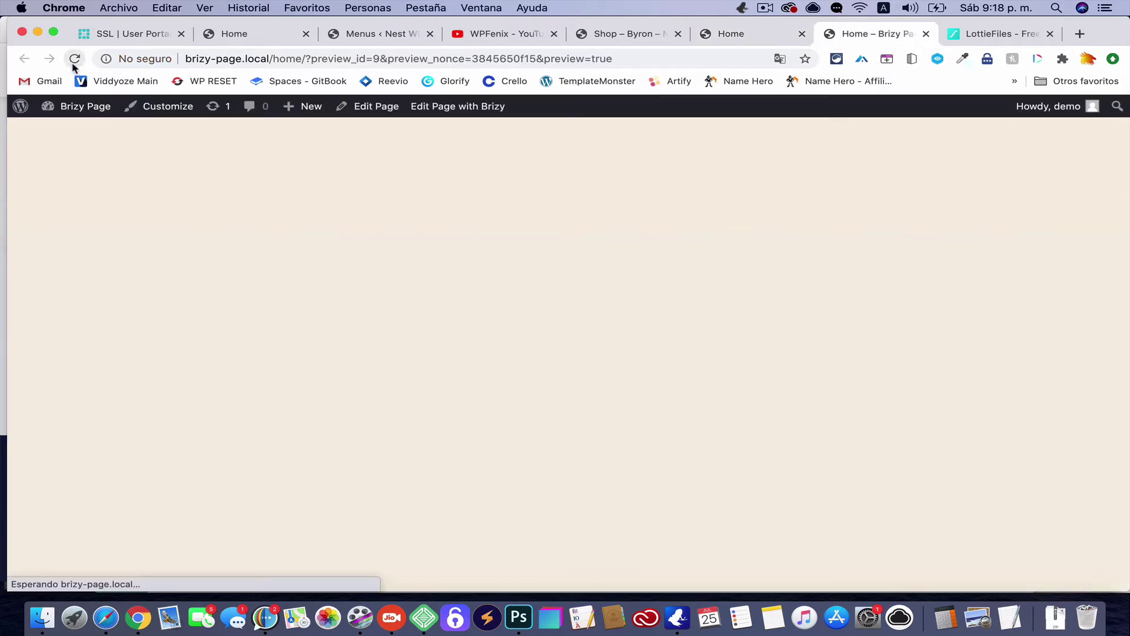
click(479, 109)
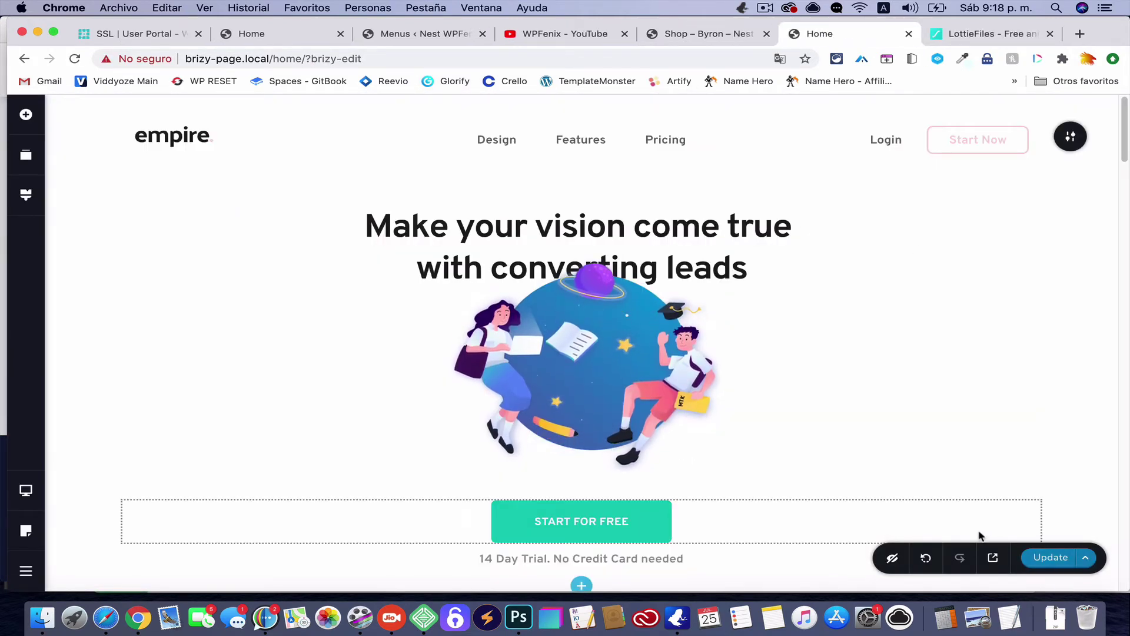
click(993, 557)
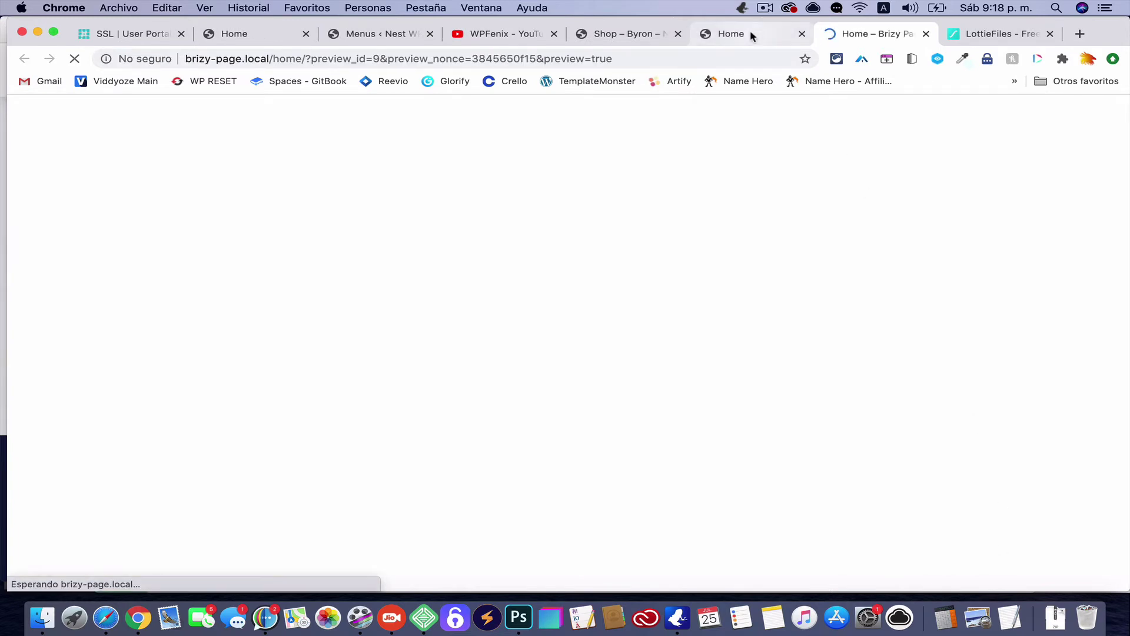
Review the previewed landing page, checking the Lottie animation under the main headline and the sections below it.
scroll(736, 400, down, 3)
scroll(749, 416, down, 20)
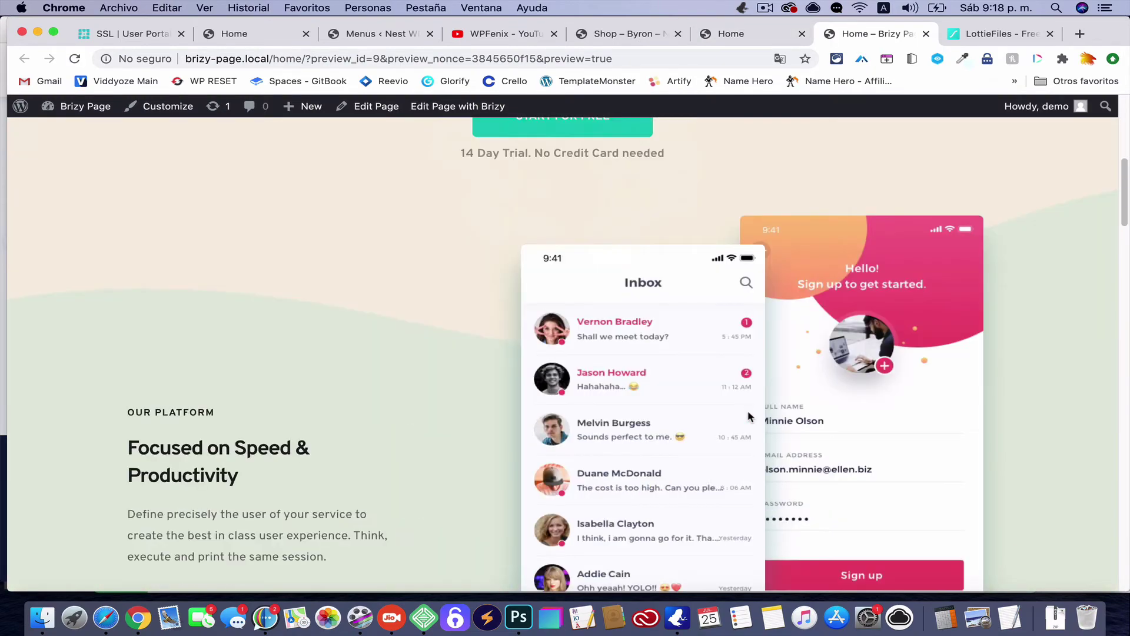
scroll(749, 416, down, 2)
scroll(749, 416, up, 20)
scroll(749, 416, up, 5)
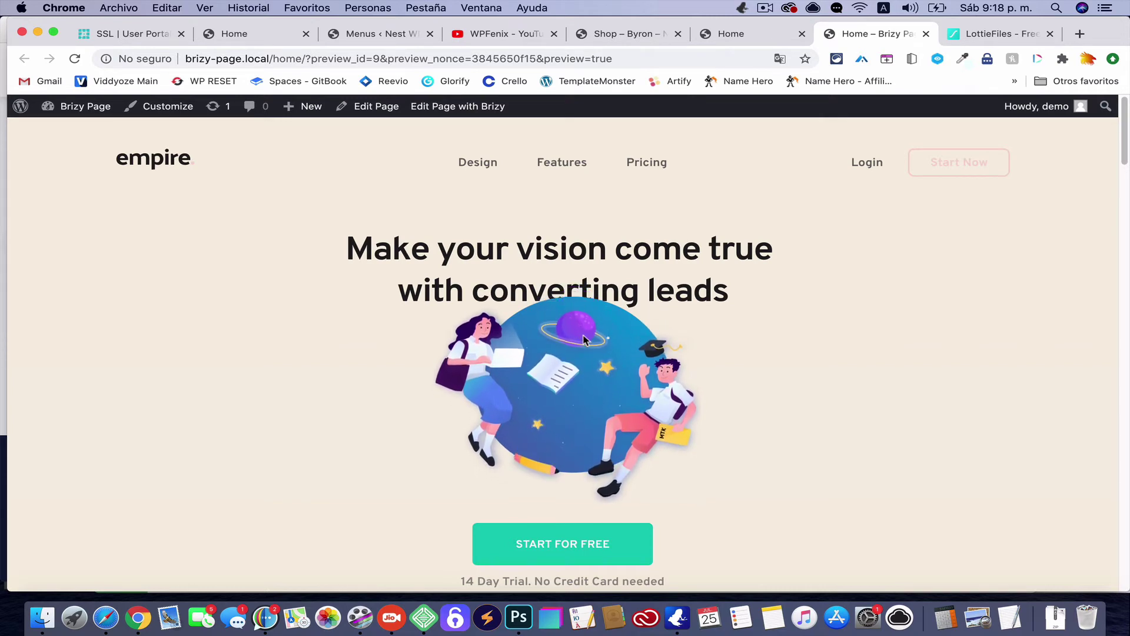
scroll(734, 384, down, 2)
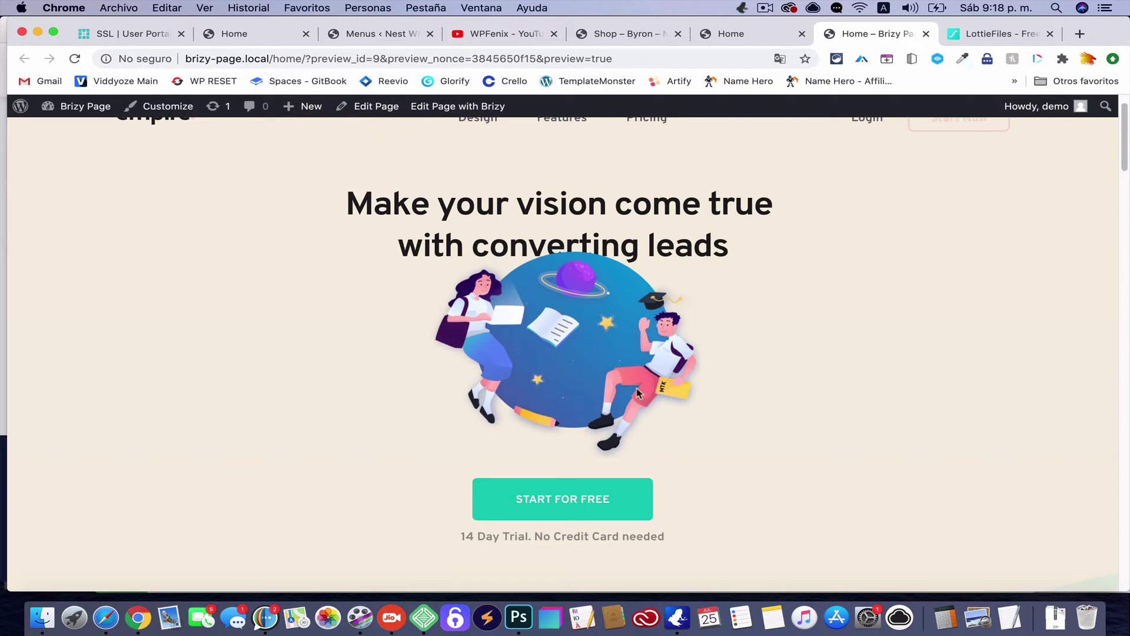
Add the light Kit #2 block "A World Of Infinite Opportunities" below the footer in the Brizy editor.
click(753, 34)
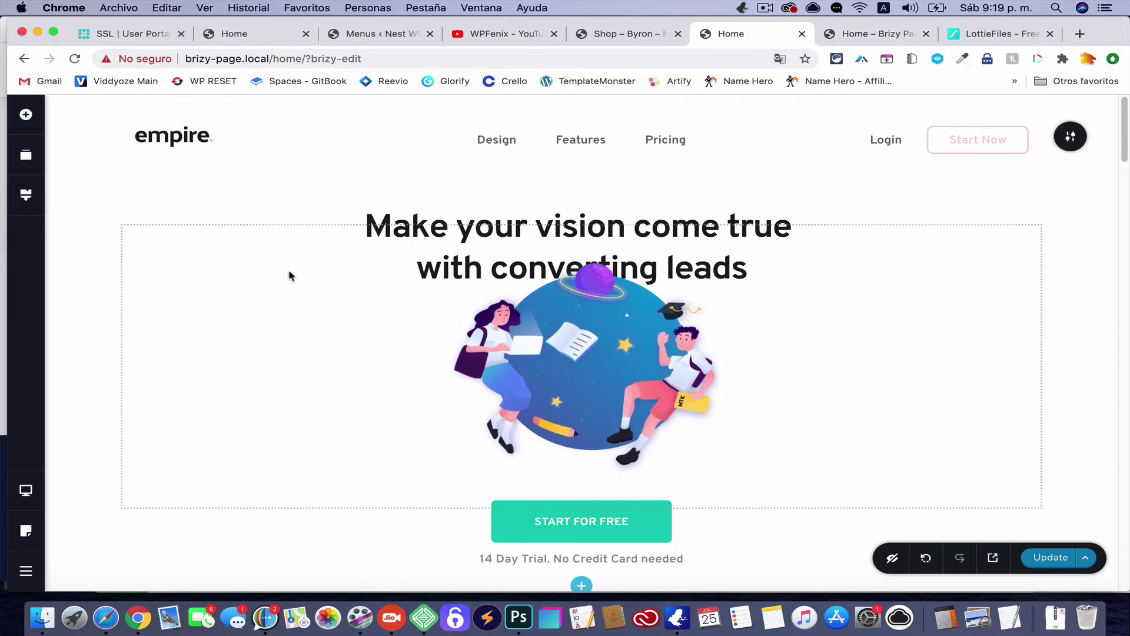
scroll(302, 260, down, 20)
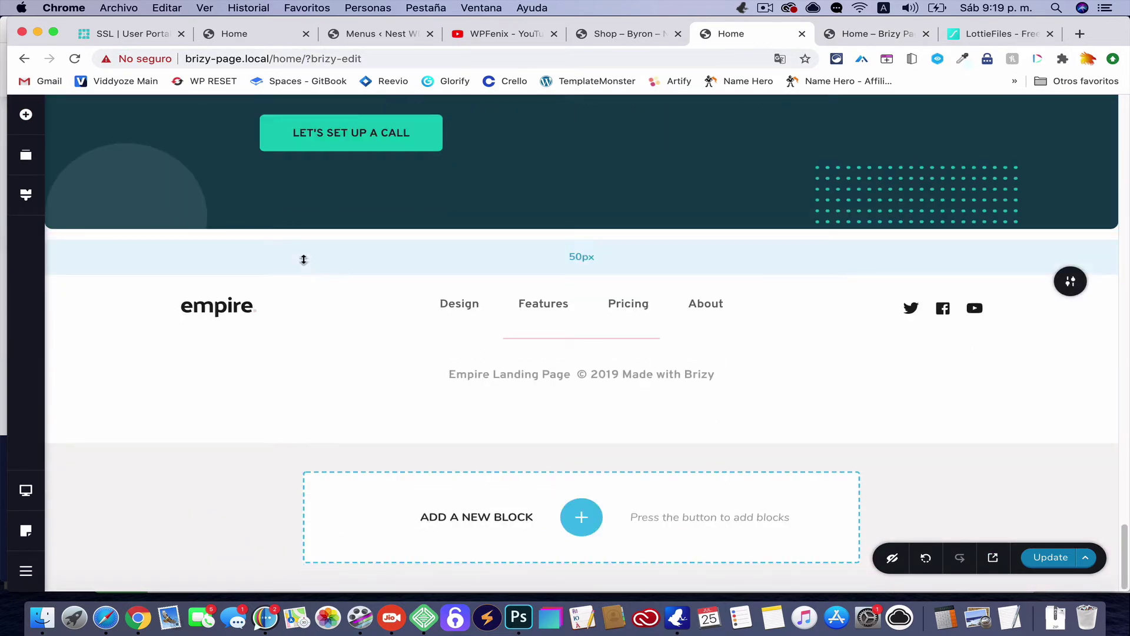
click(583, 518)
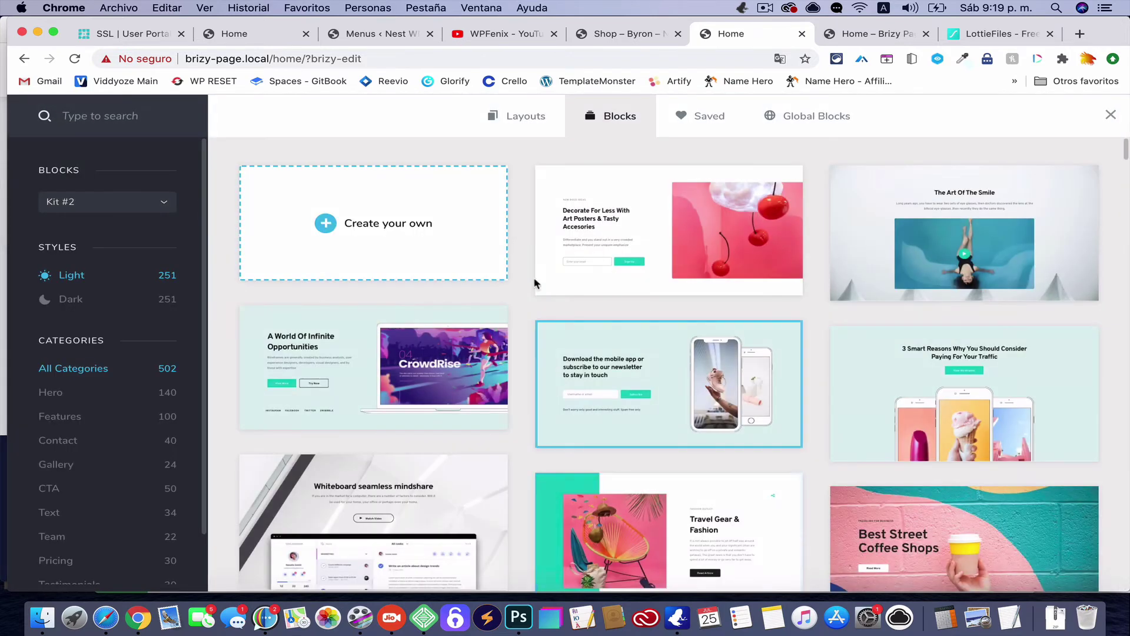
scroll(526, 246, down, 4)
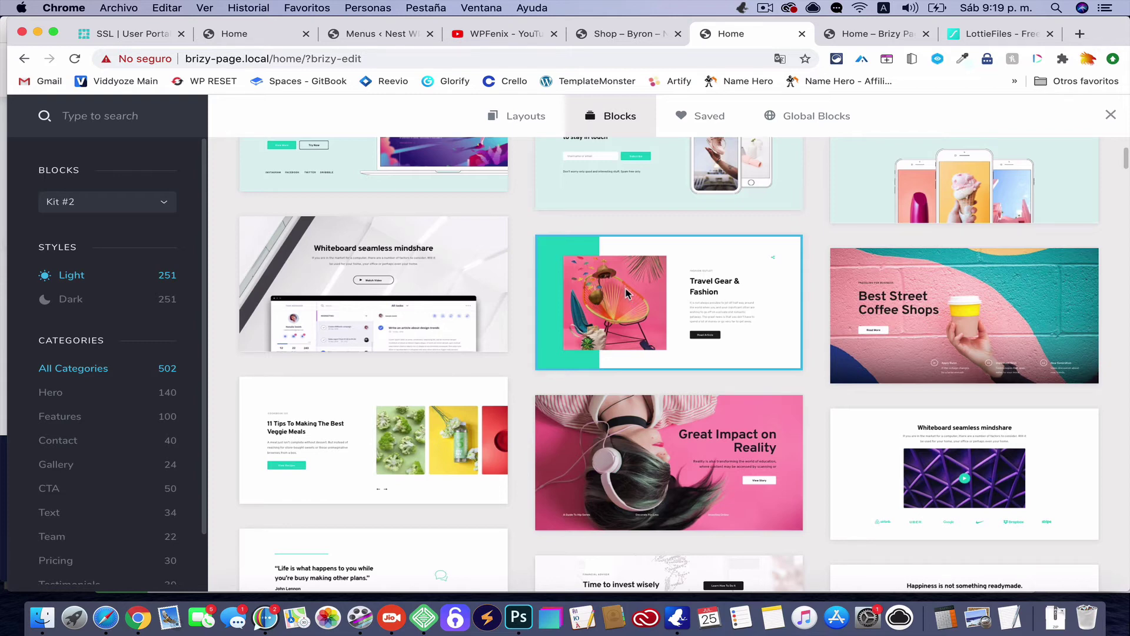
scroll(627, 292, up, 3)
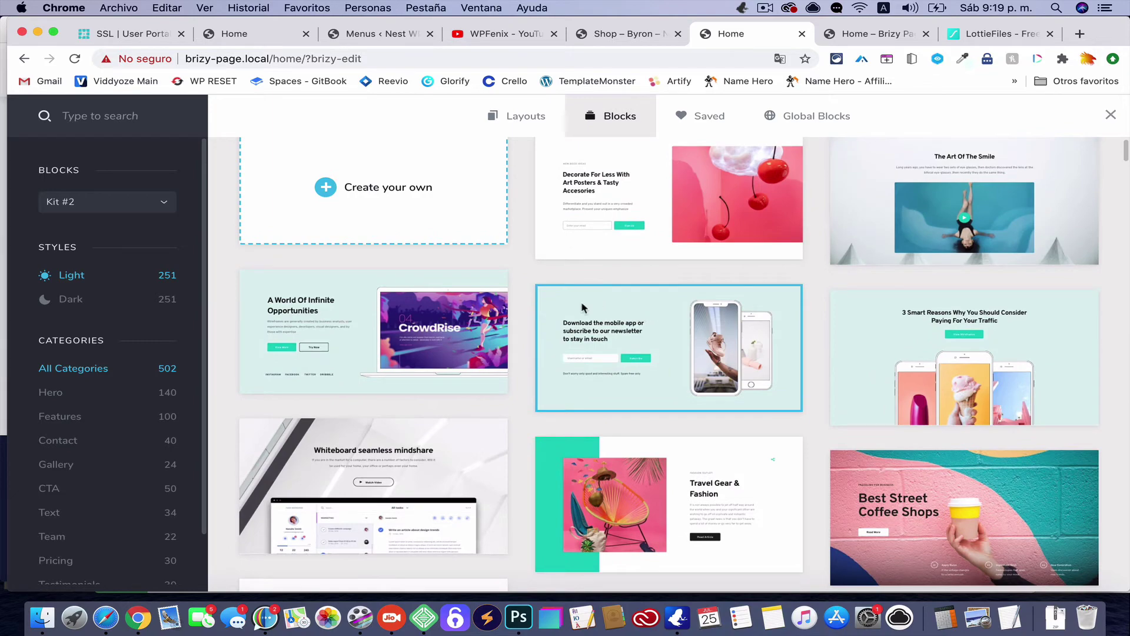
click(421, 308)
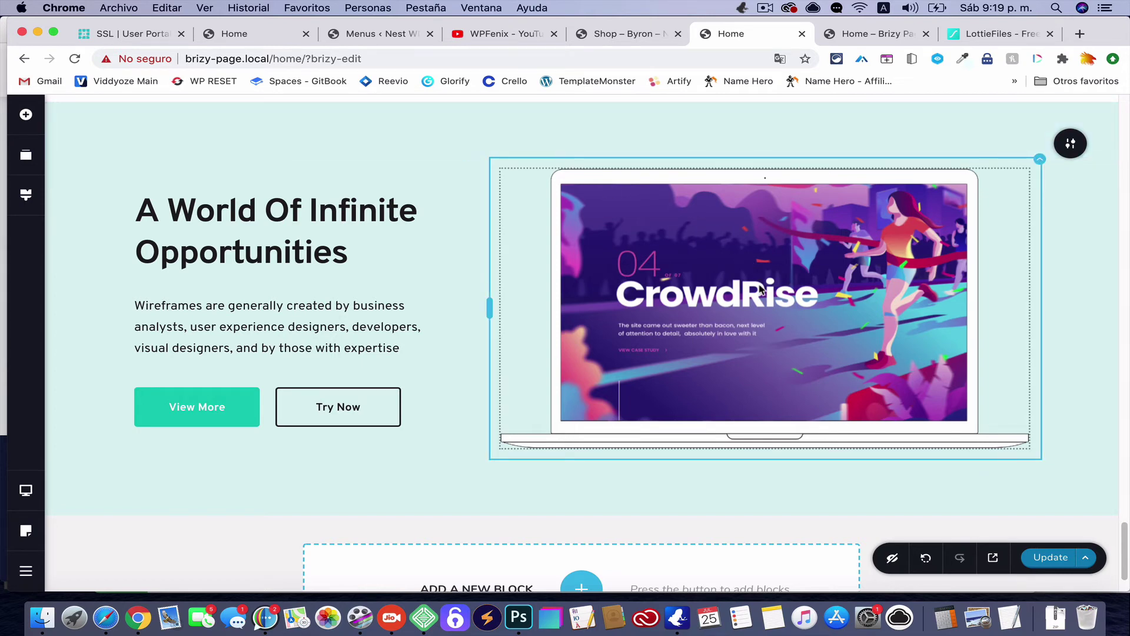
Add the light Kit #2 block "We Craft Super Mobile Apps" below the "A World Of Infinite Opportunities" block.
scroll(759, 289, down, 2)
scroll(759, 288, up, 4)
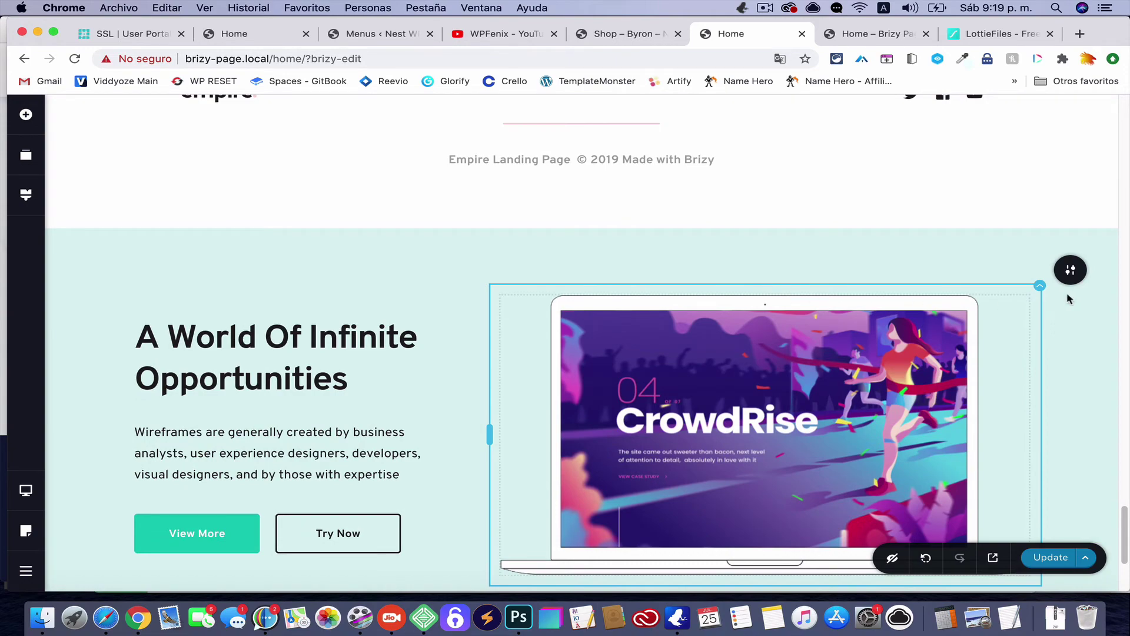
scroll(1058, 300, up, 1)
scroll(1030, 312, down, 4)
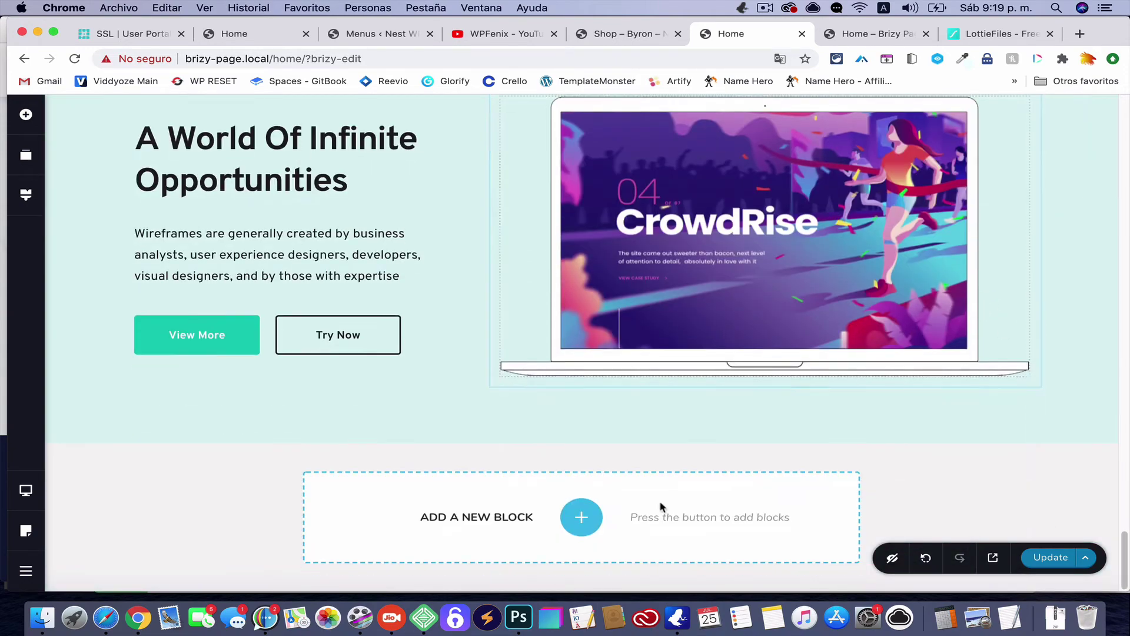
click(580, 518)
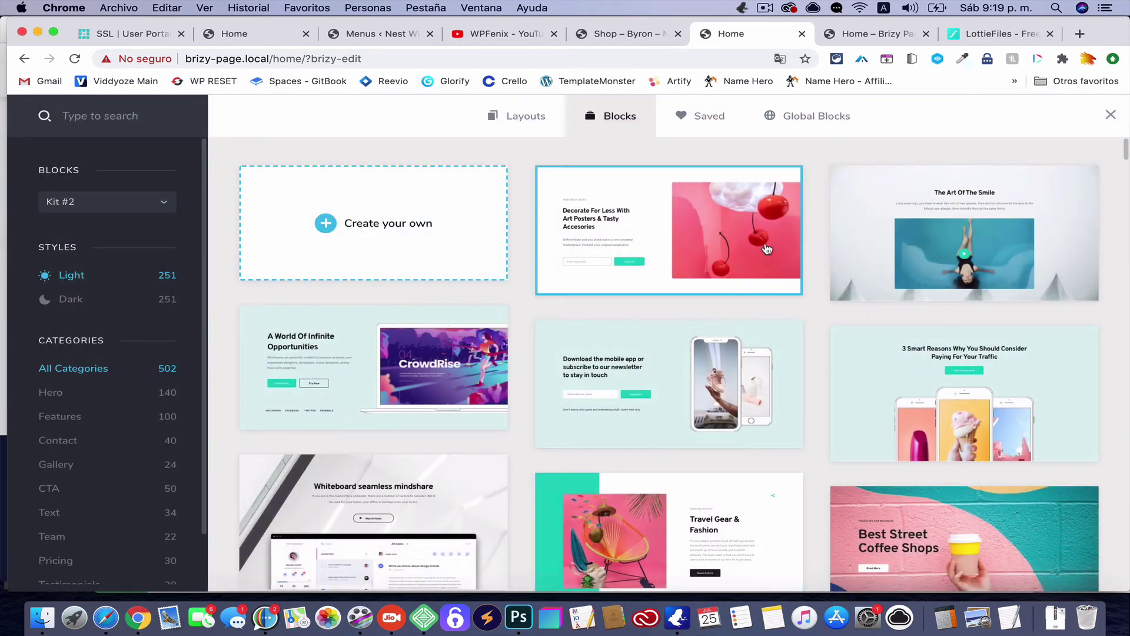
scroll(809, 247, down, 10)
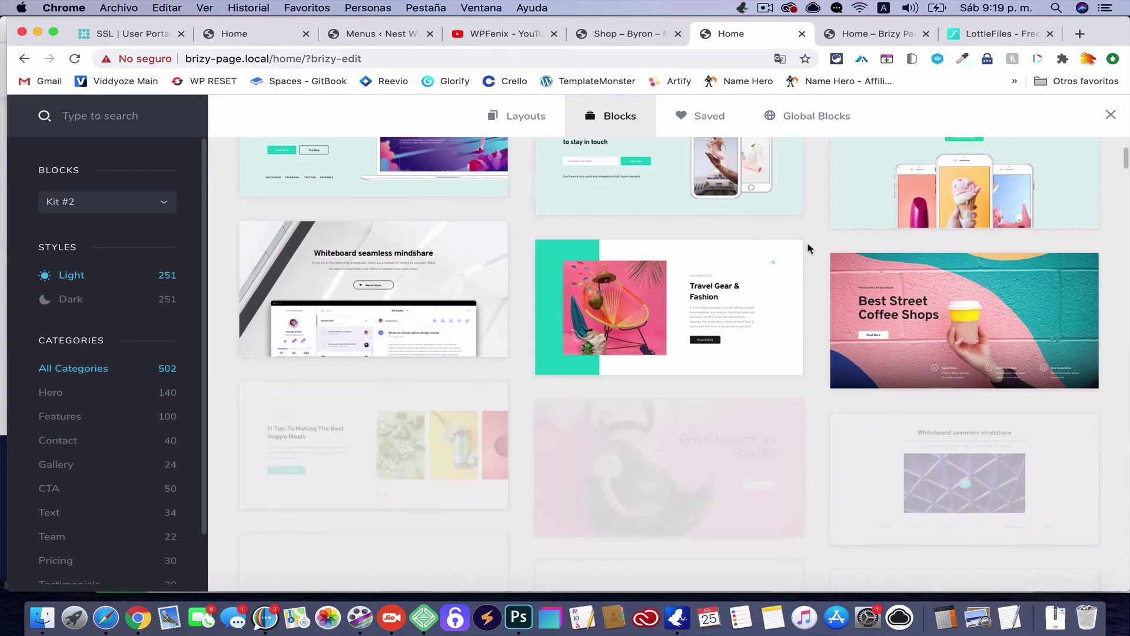
scroll(810, 248, down, 1)
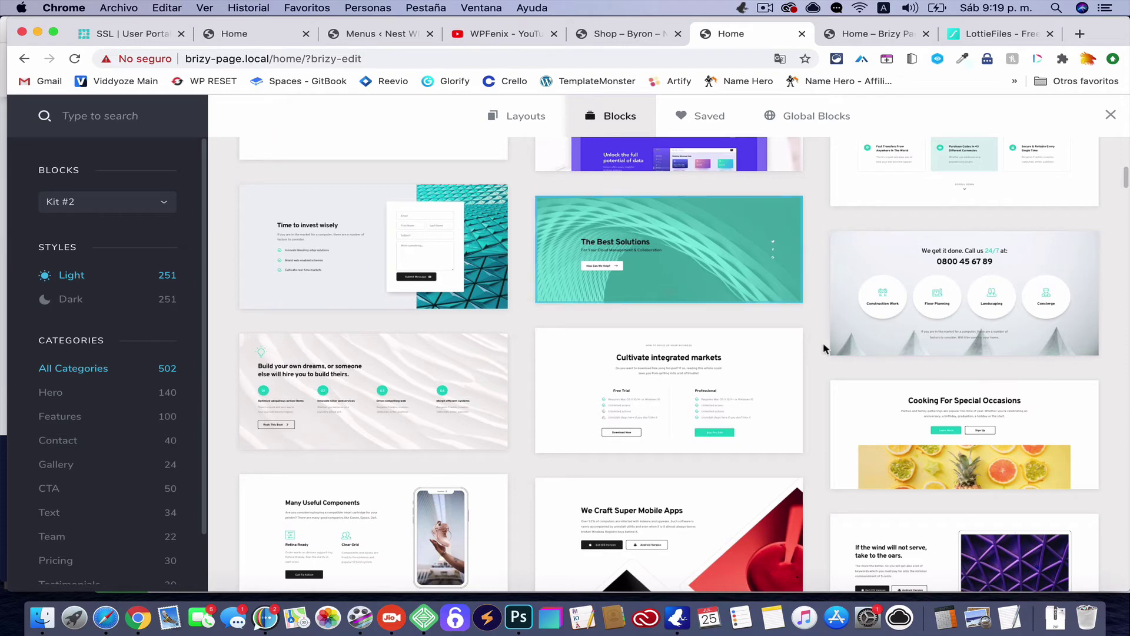
scroll(824, 349, down, 5)
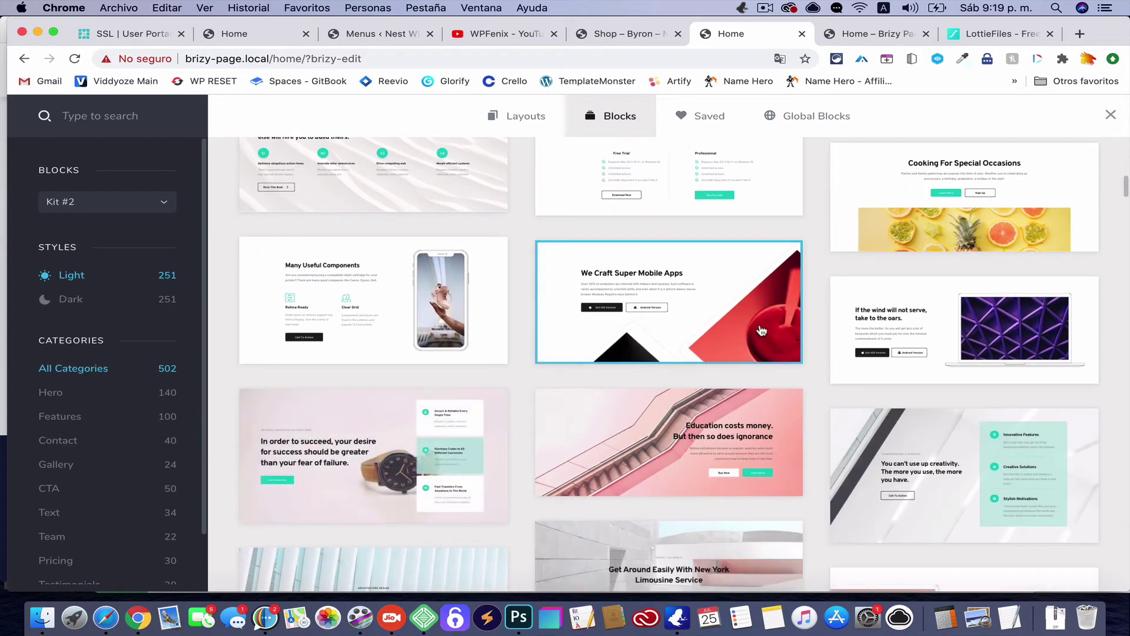
click(718, 307)
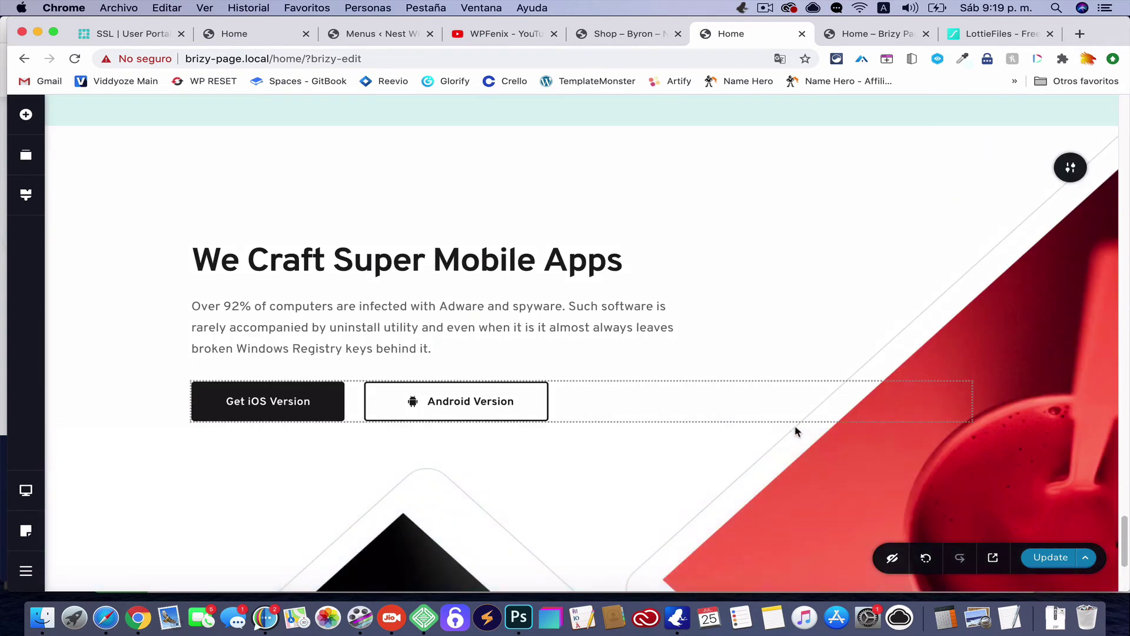
Check the page in the Mobile and Tablet views, and return to the Desktop view.
scroll(696, 353, down, 4)
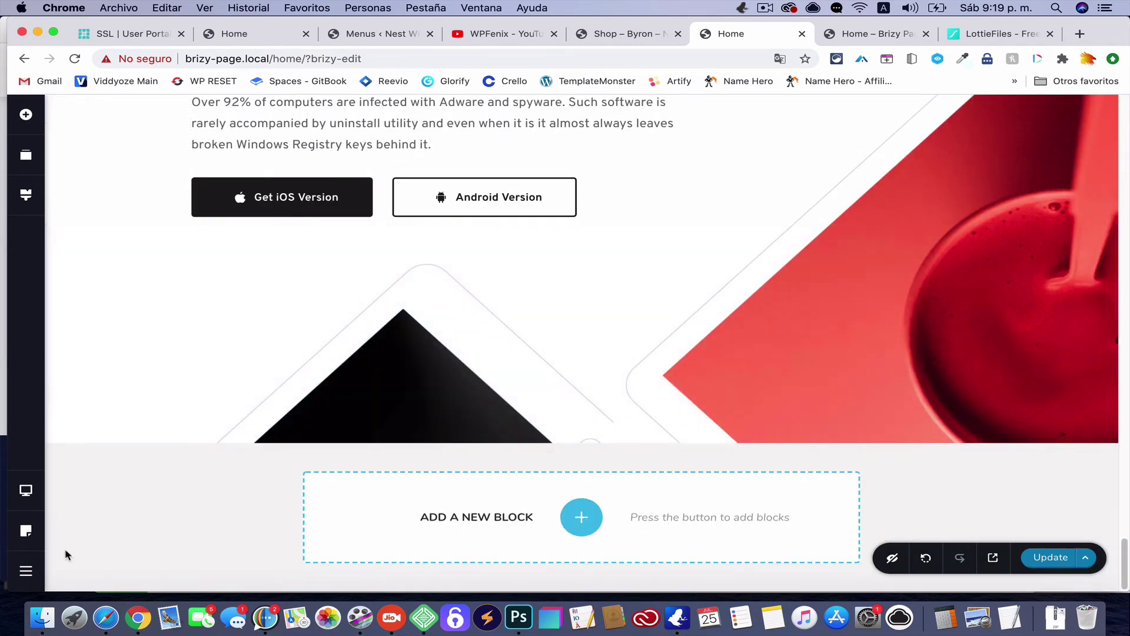
mouse_move(24, 501)
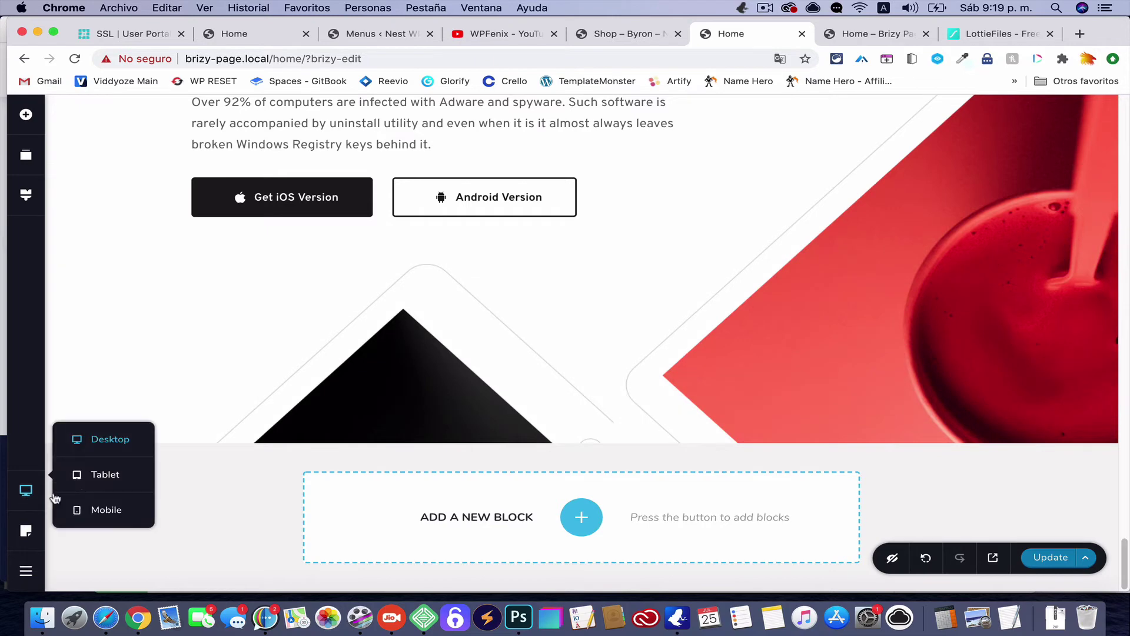
click(107, 508)
scroll(518, 377, up, 15)
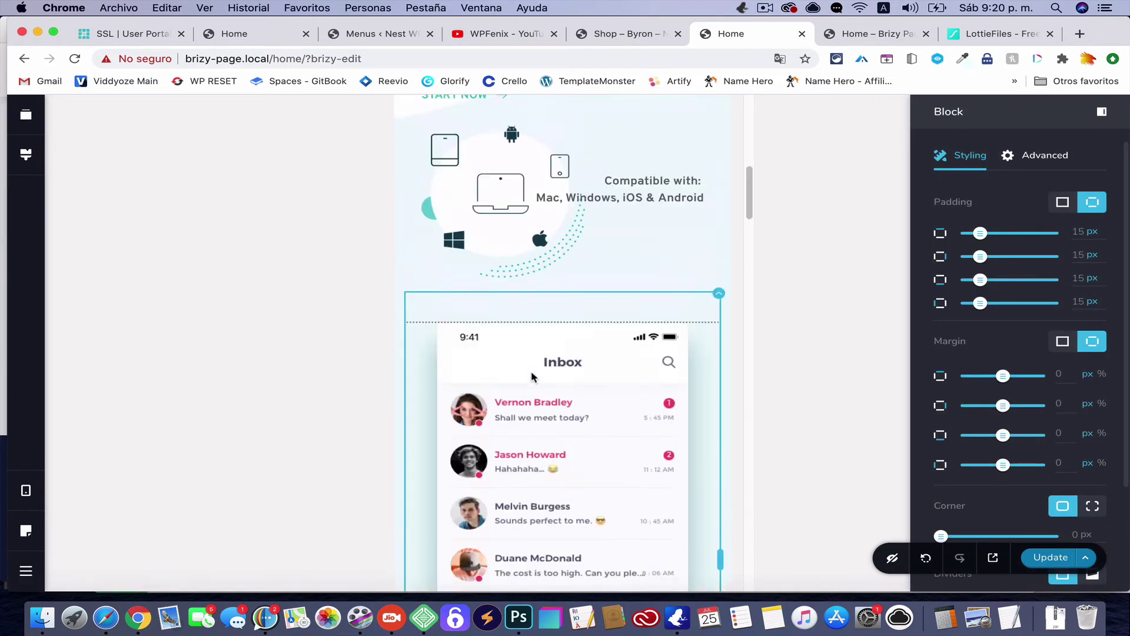
scroll(531, 377, up, 10)
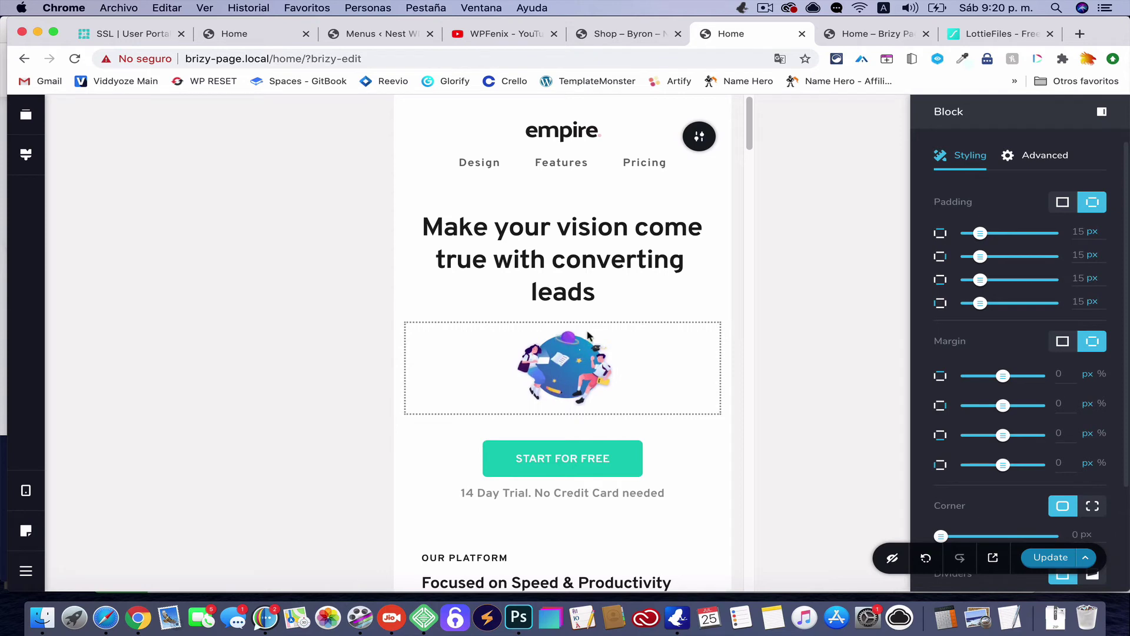
mouse_move(31, 486)
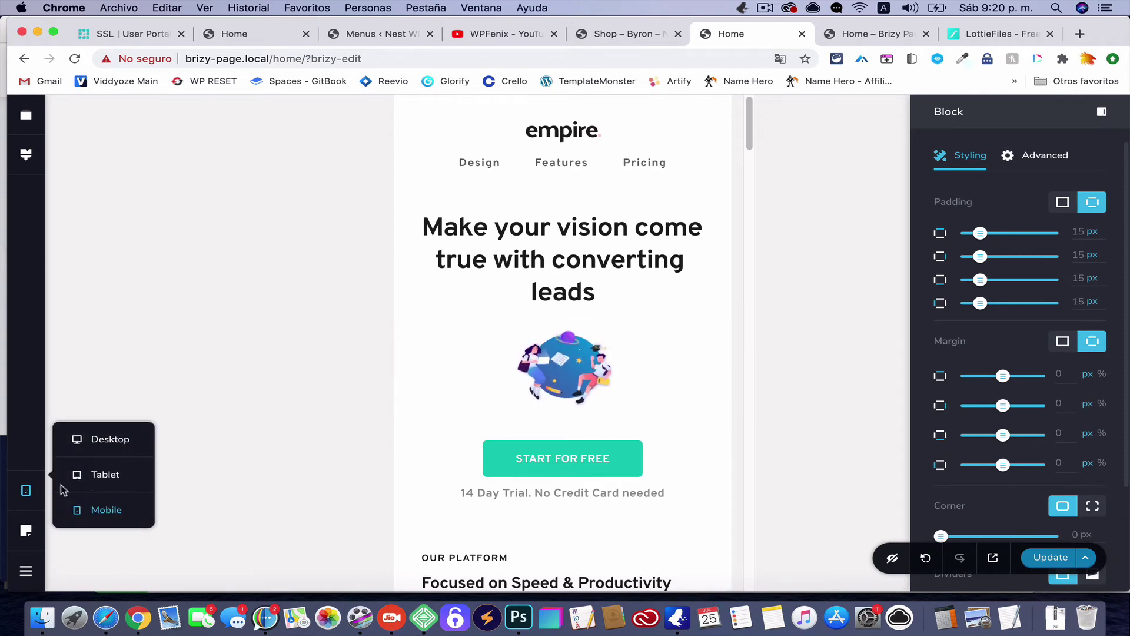
click(97, 476)
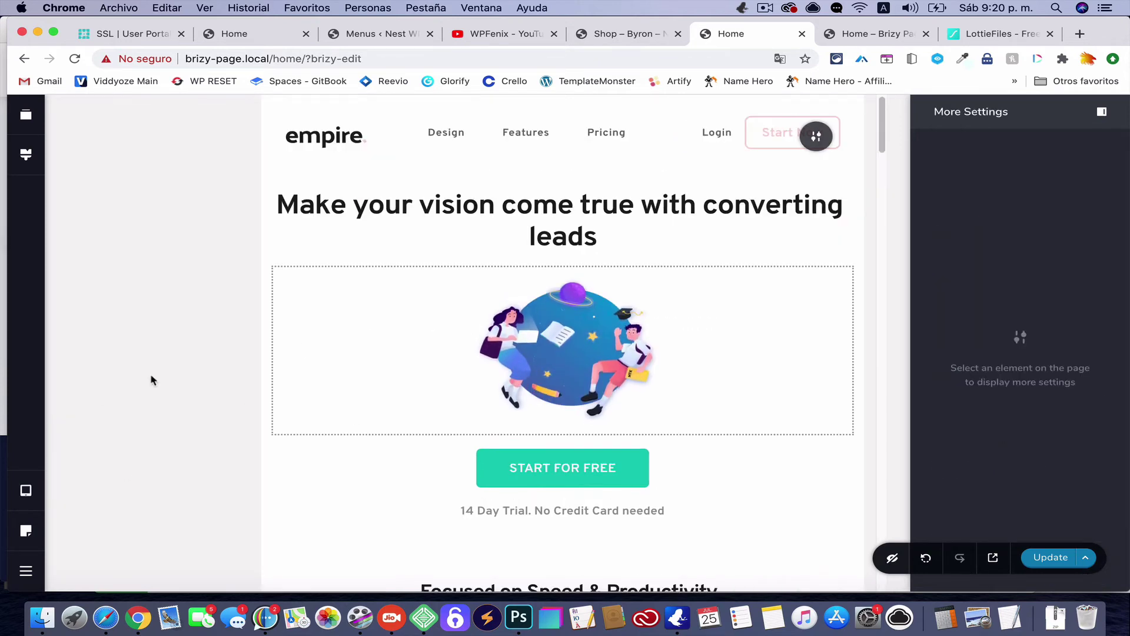
mouse_move(35, 498)
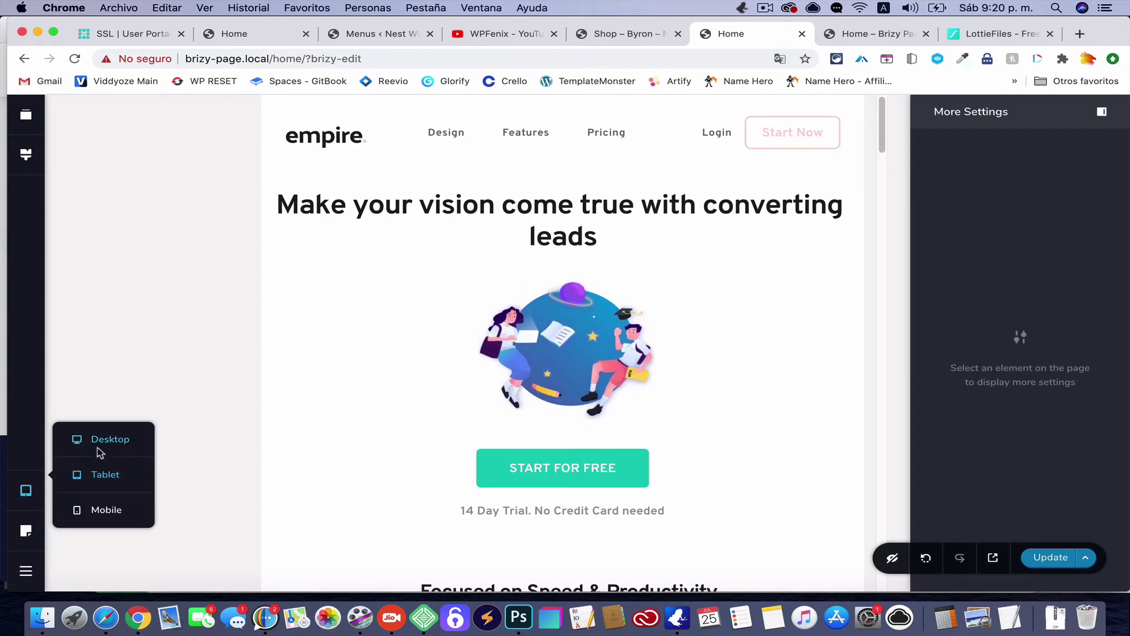
click(101, 448)
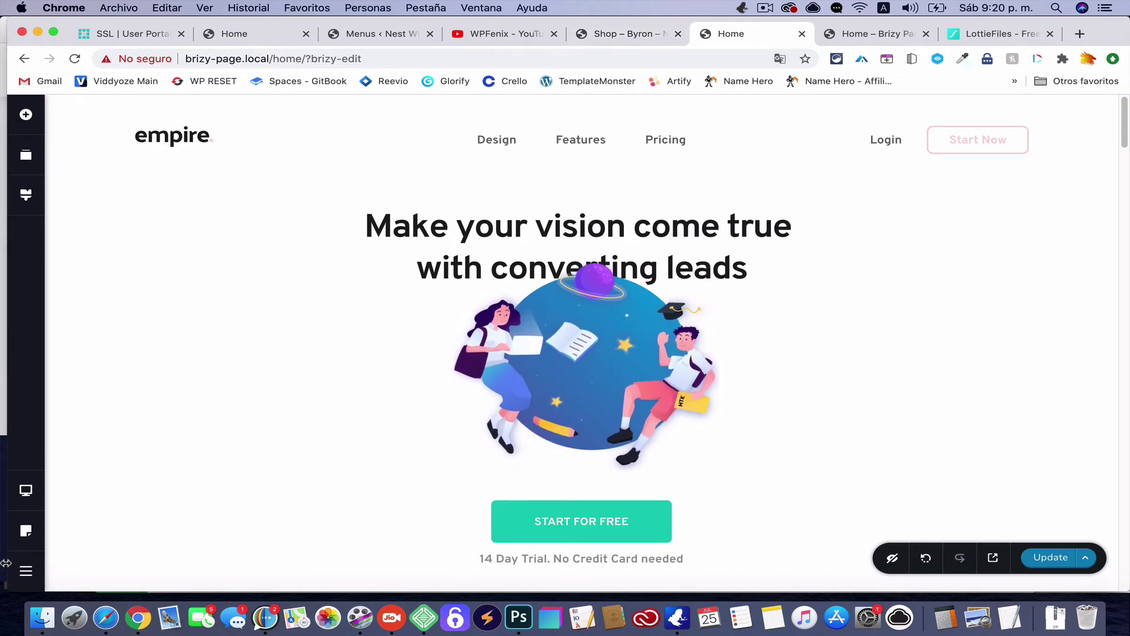
click(26, 582)
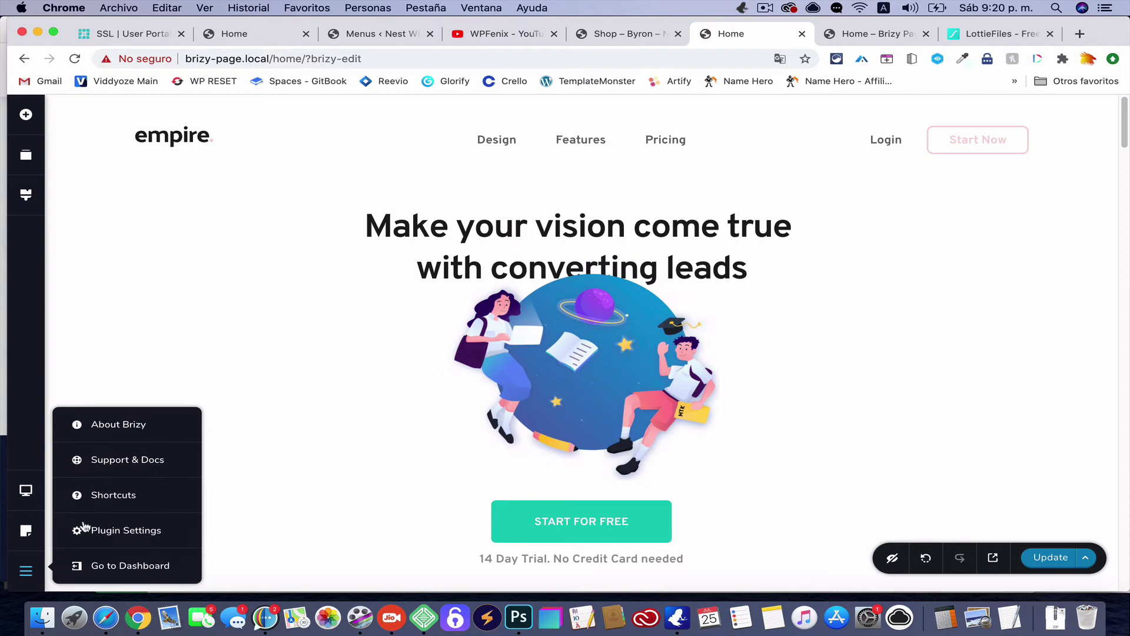
click(124, 567)
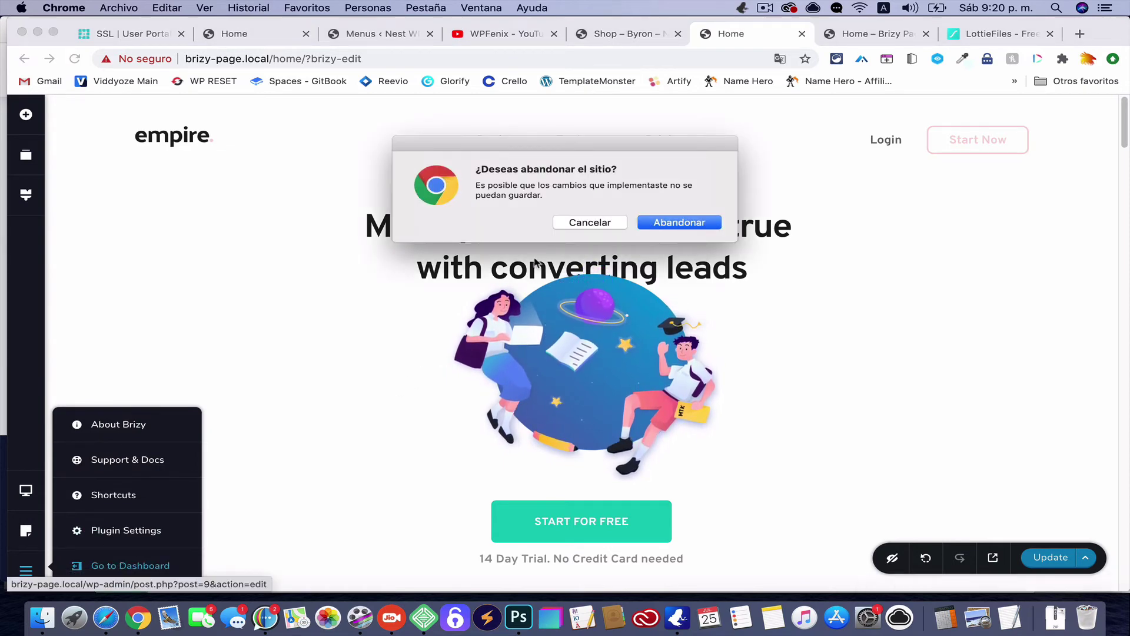
click(589, 222)
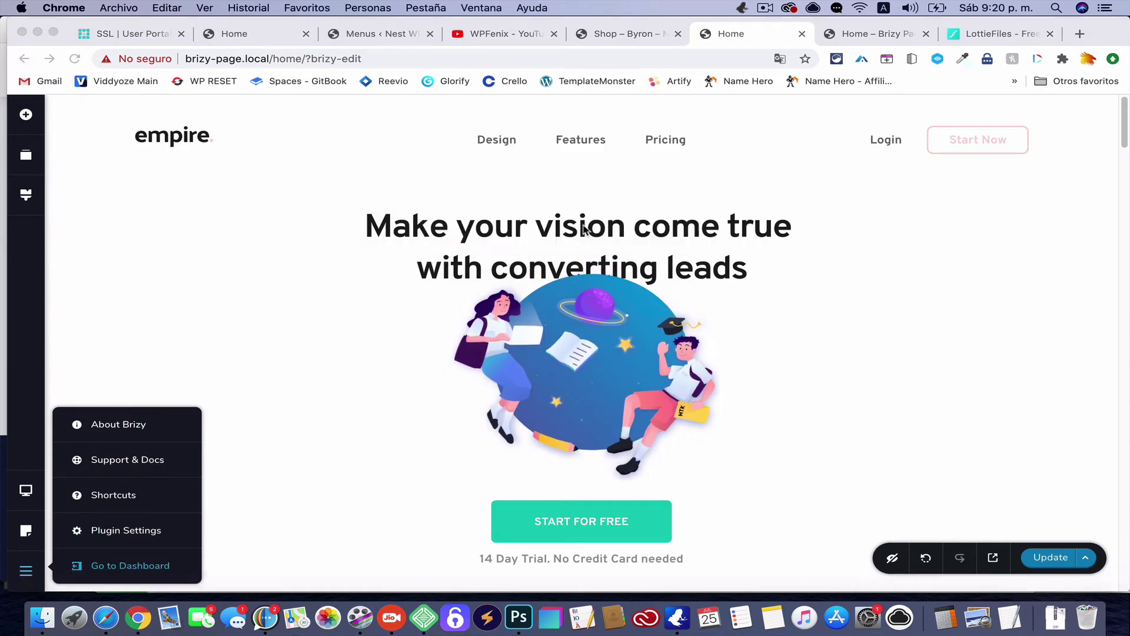
Save the landing page, leave the Brizy editor for the dashboard and open the list of all pages.
click(1046, 559)
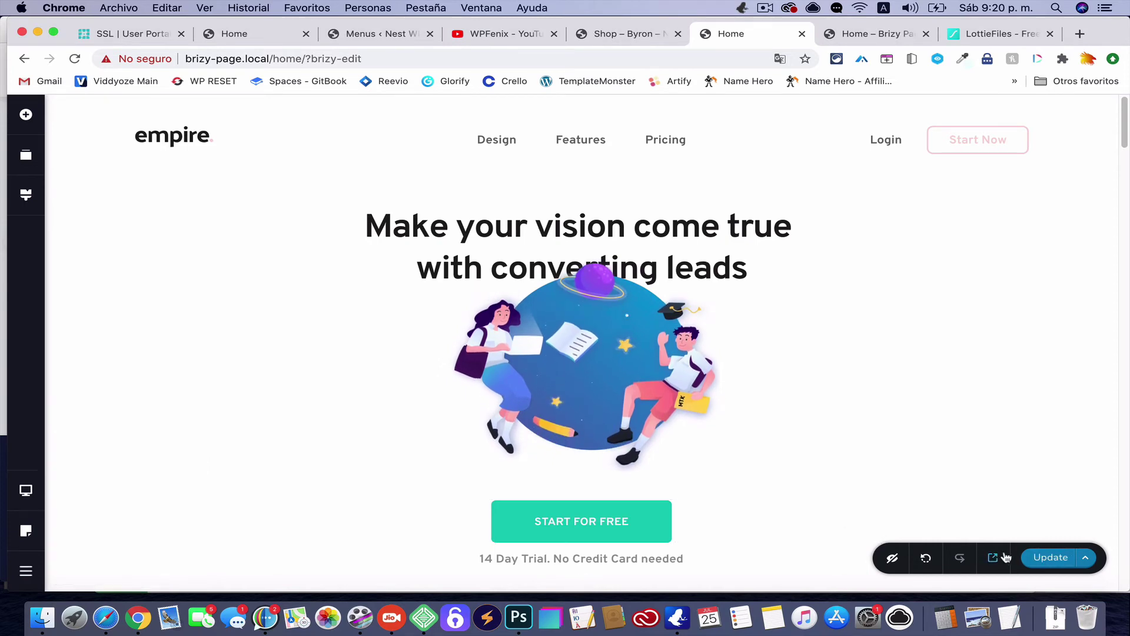
click(35, 580)
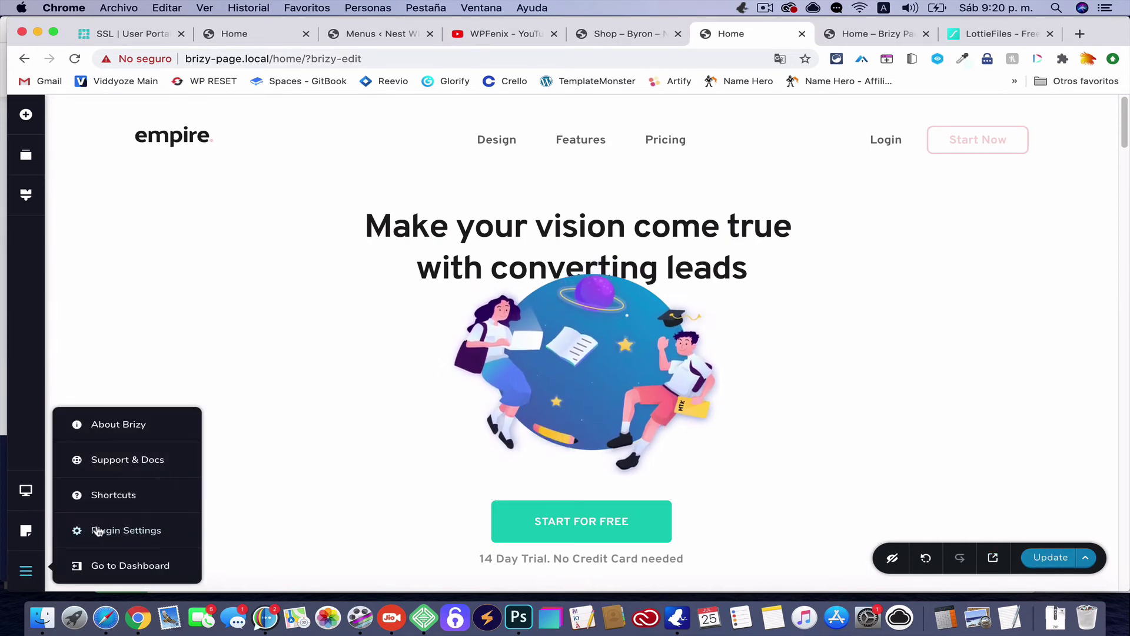
click(118, 566)
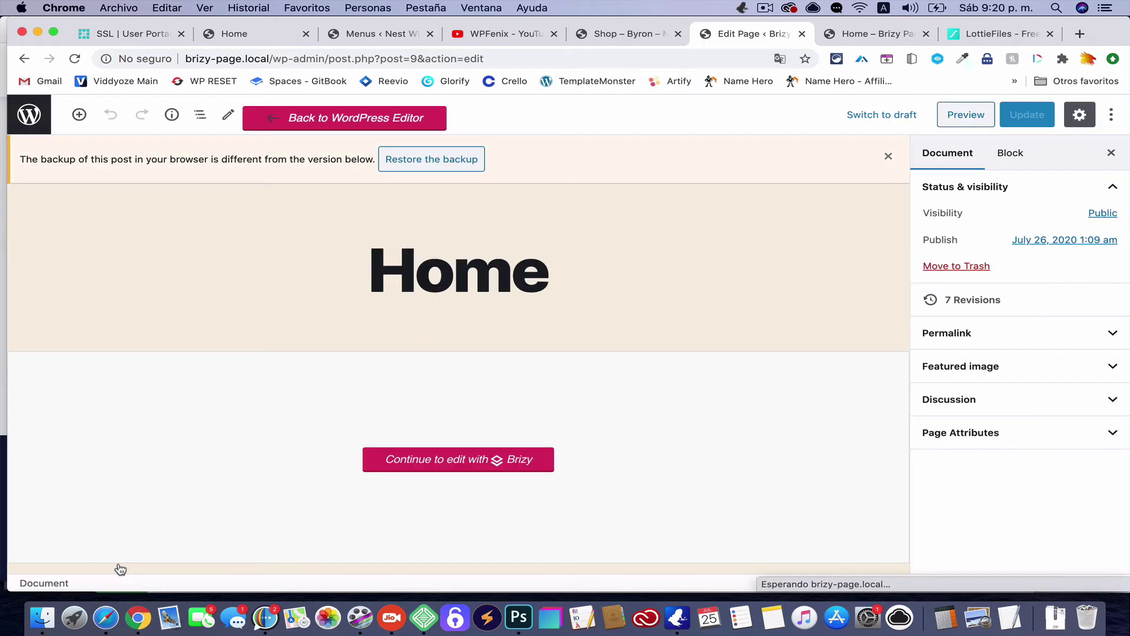
click(27, 117)
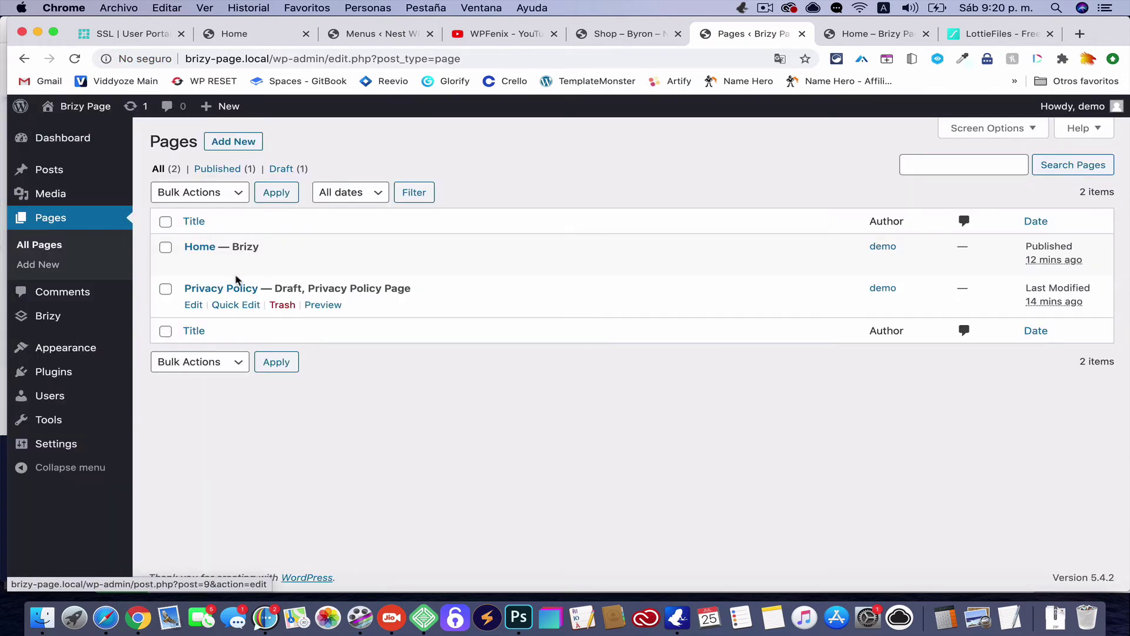
Set the static page Home as the homepage, discourage search engines from indexing the site, and save the reading settings.
mouse_move(130, 420)
mouse_move(104, 451)
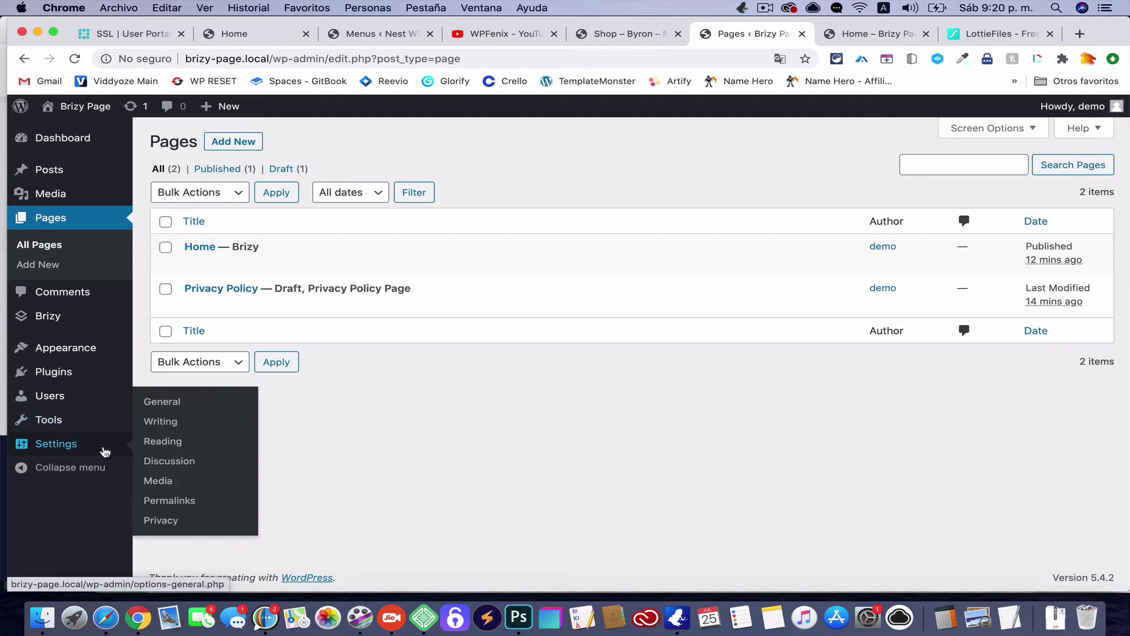
click(165, 446)
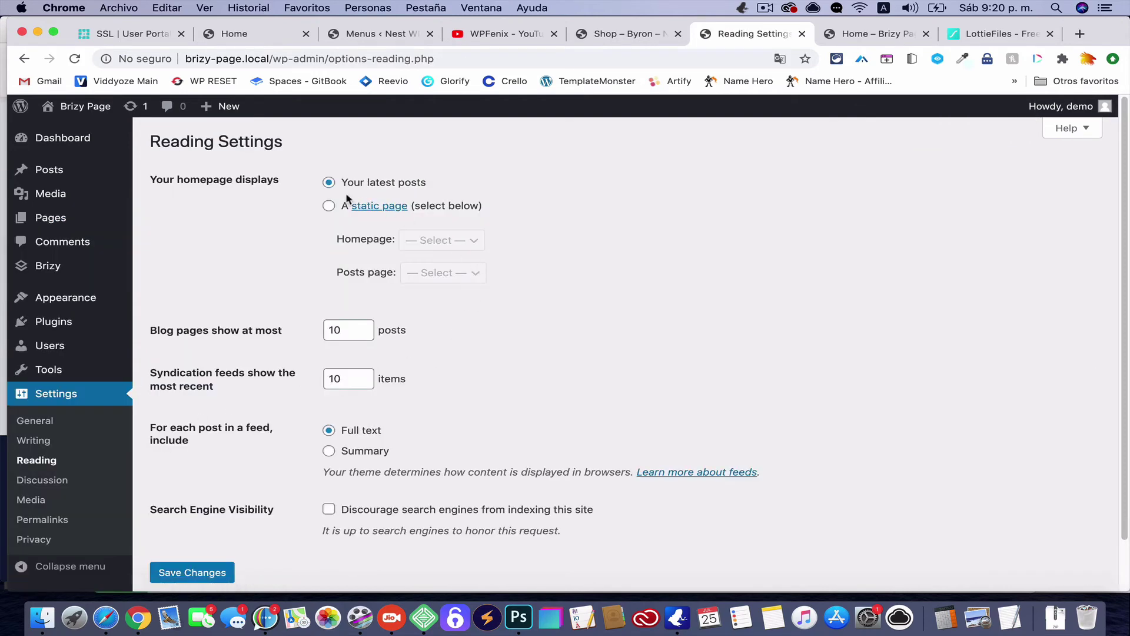
click(330, 206)
click(443, 246)
click(436, 253)
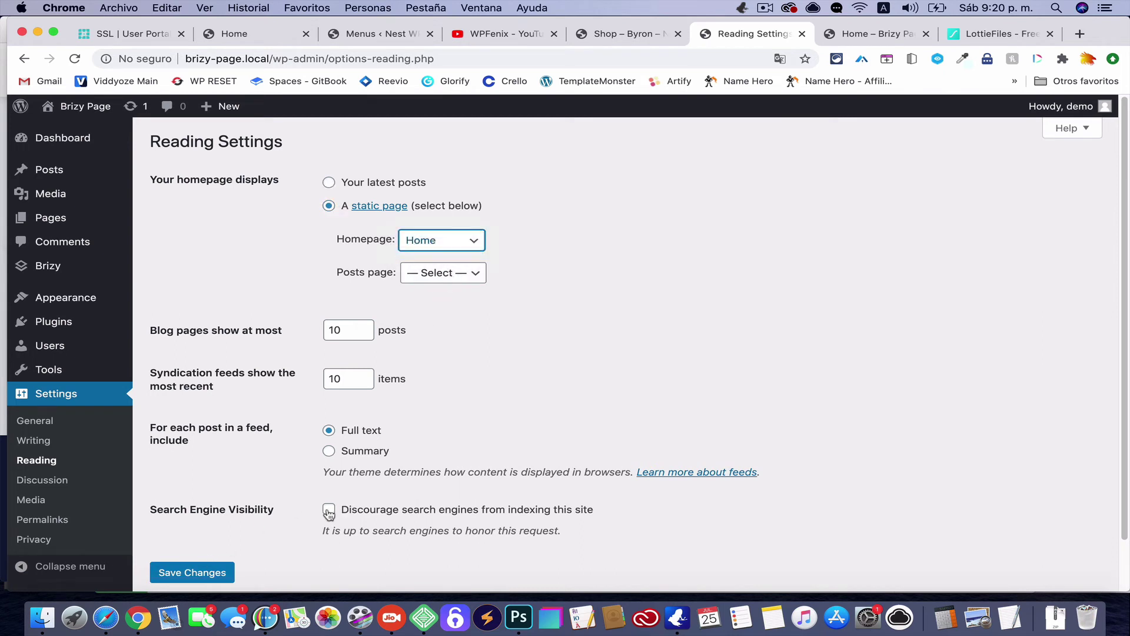
click(214, 569)
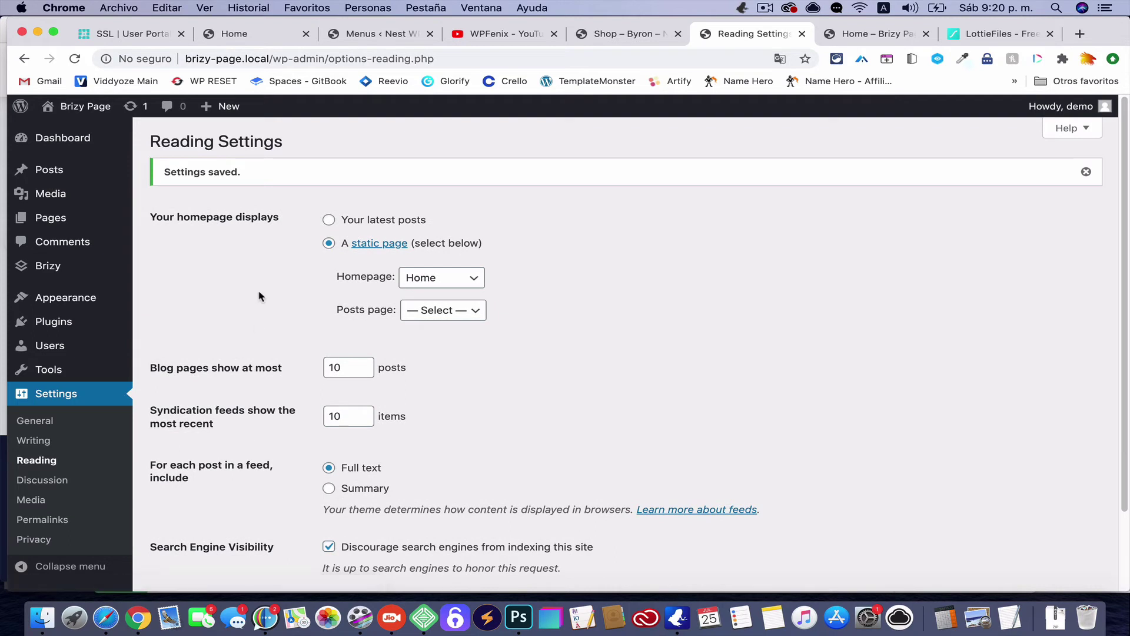
Load the site's root address brizy-page.local in the browser tab that holds the page preview.
click(861, 37)
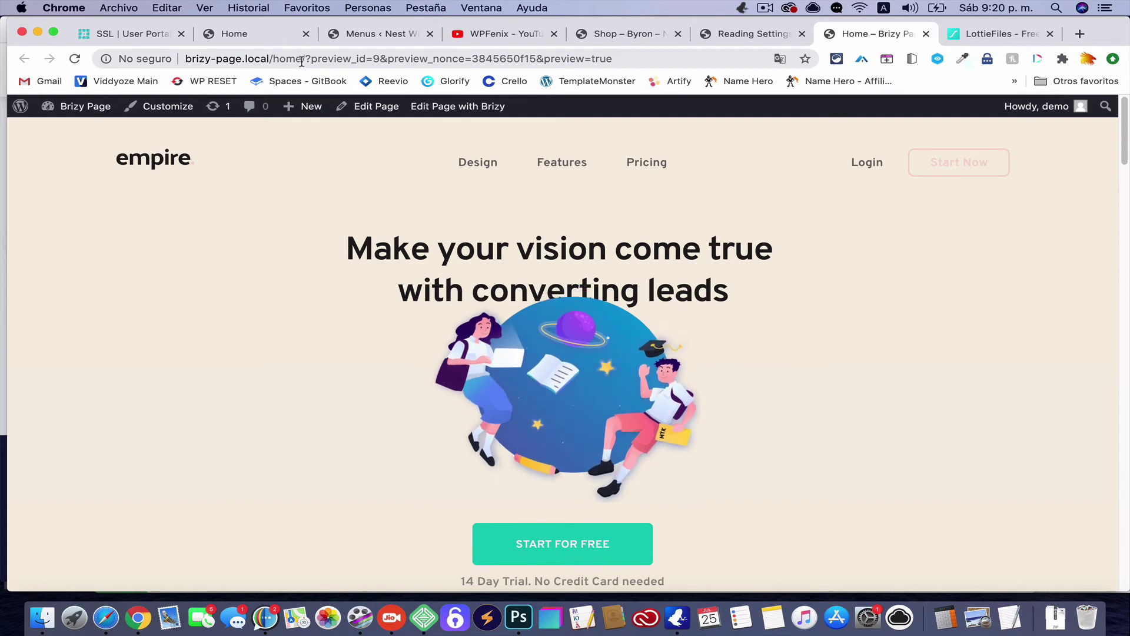
click(275, 61)
click(275, 59)
drag(275, 59, 614, 60)
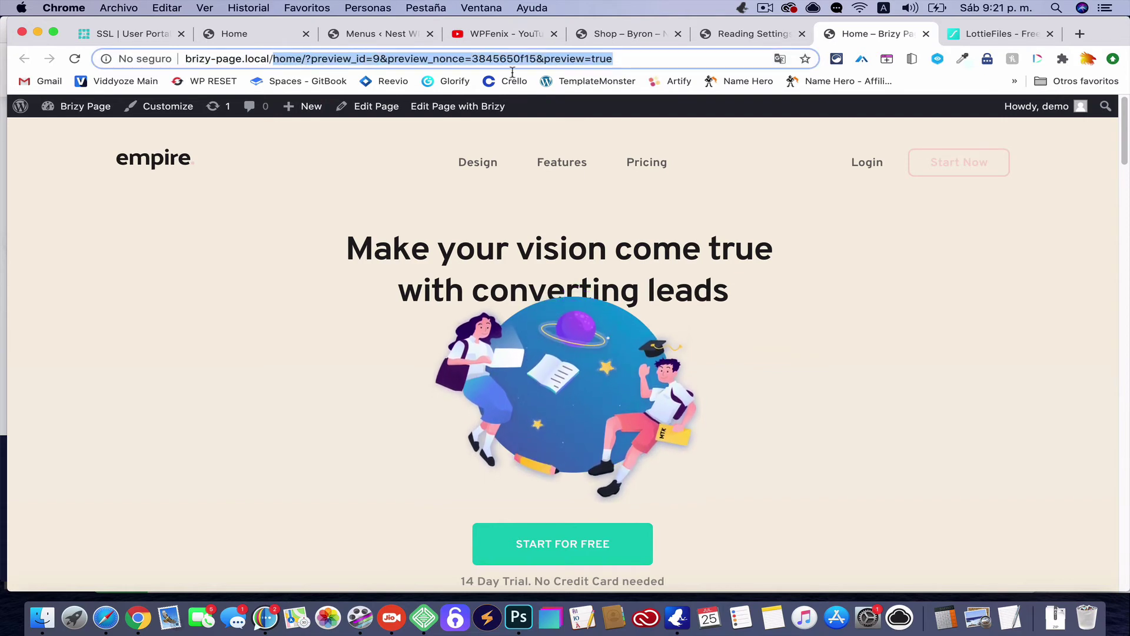
key(BackSpace)
key(Return)
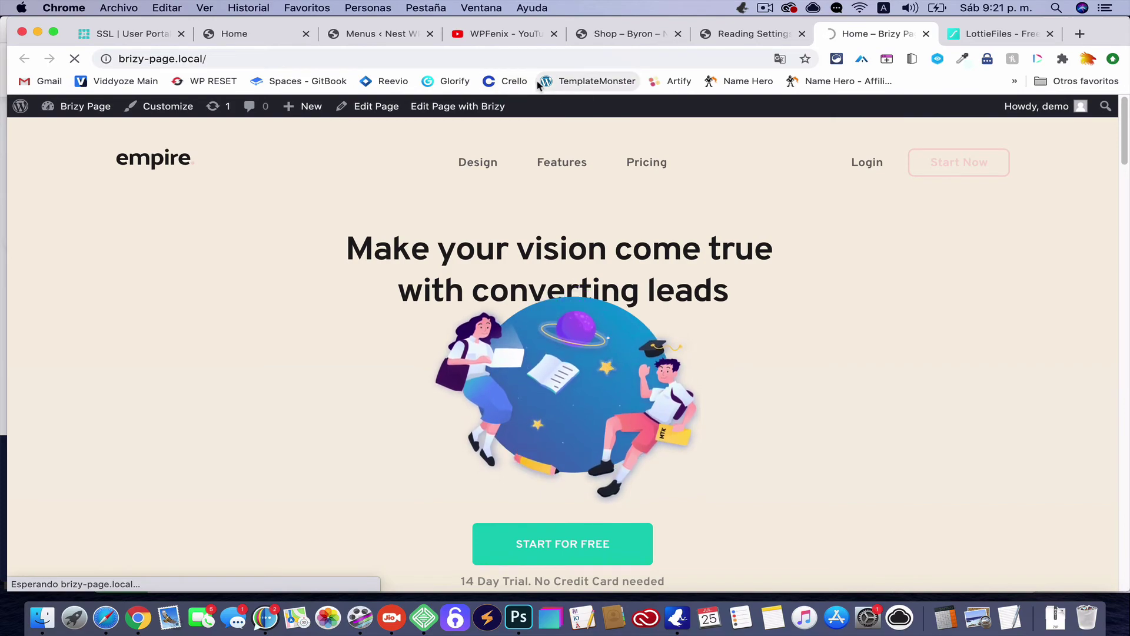
Review the live homepage down to the "We Craft Super Mobile Apps" block and try the Features link in the header.
scroll(608, 366, down, 20)
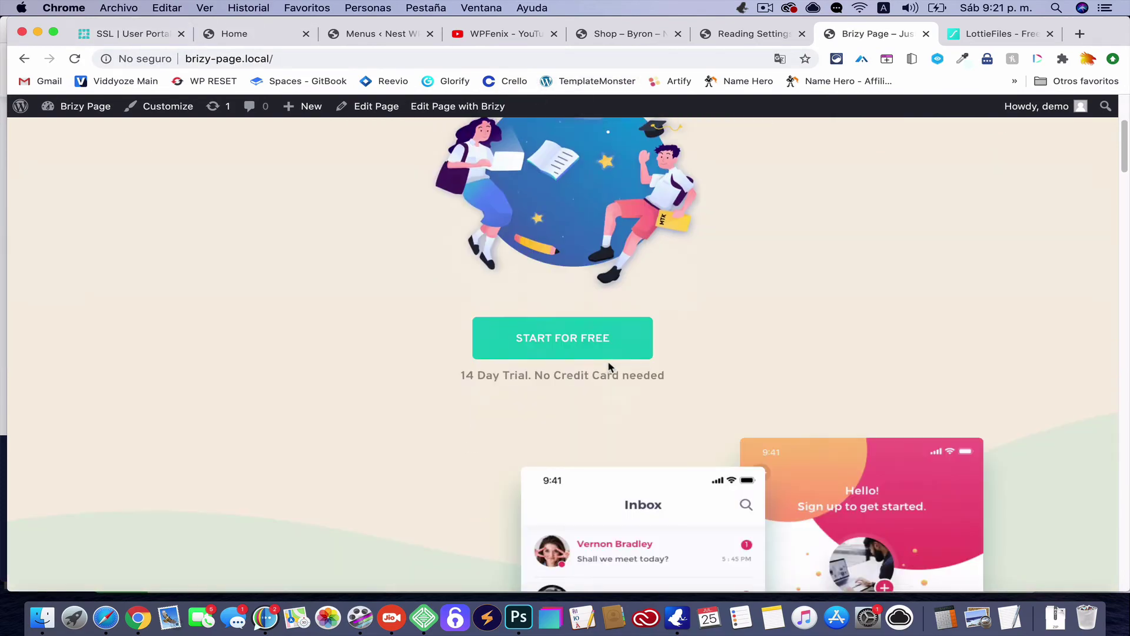
scroll(609, 366, down, 4)
scroll(610, 366, up, 15)
scroll(611, 367, down, 6)
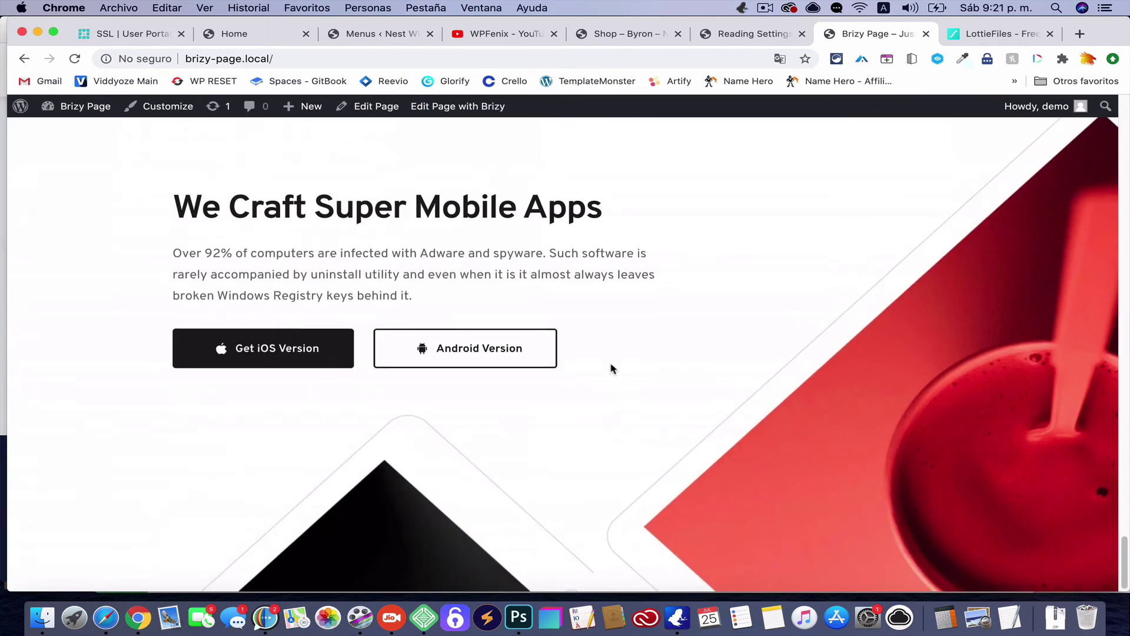
scroll(611, 368, up, 15)
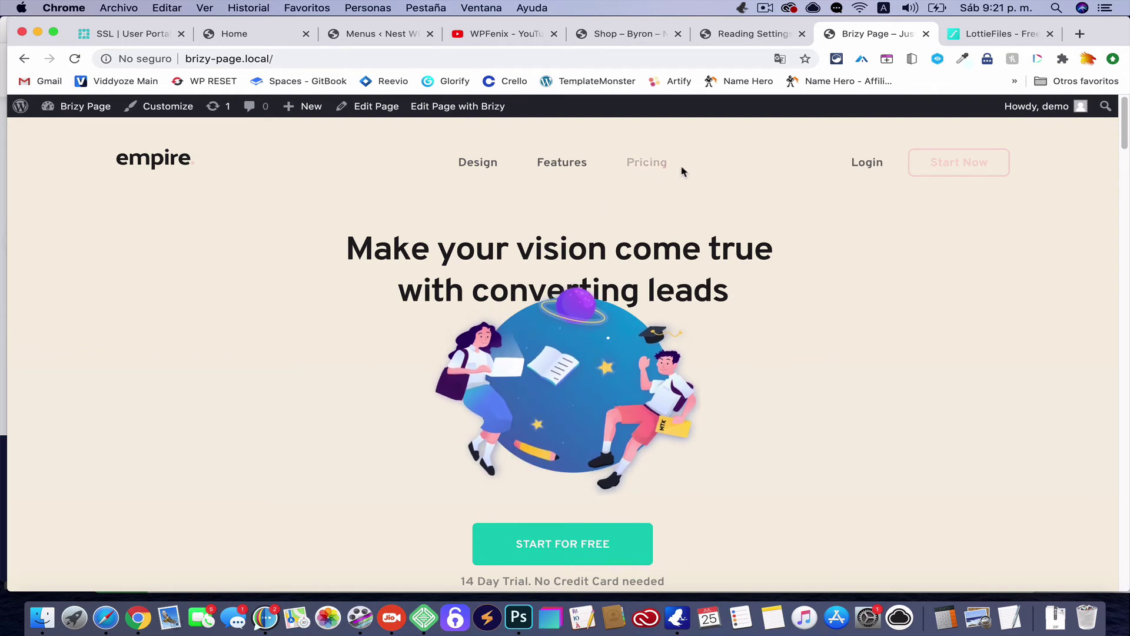
click(560, 162)
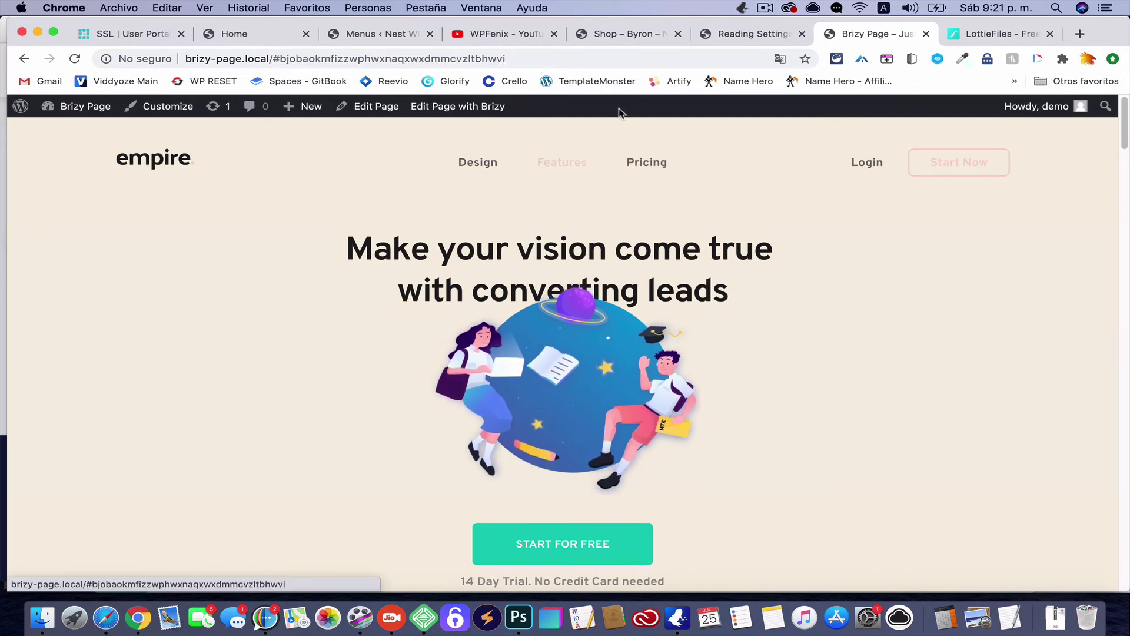
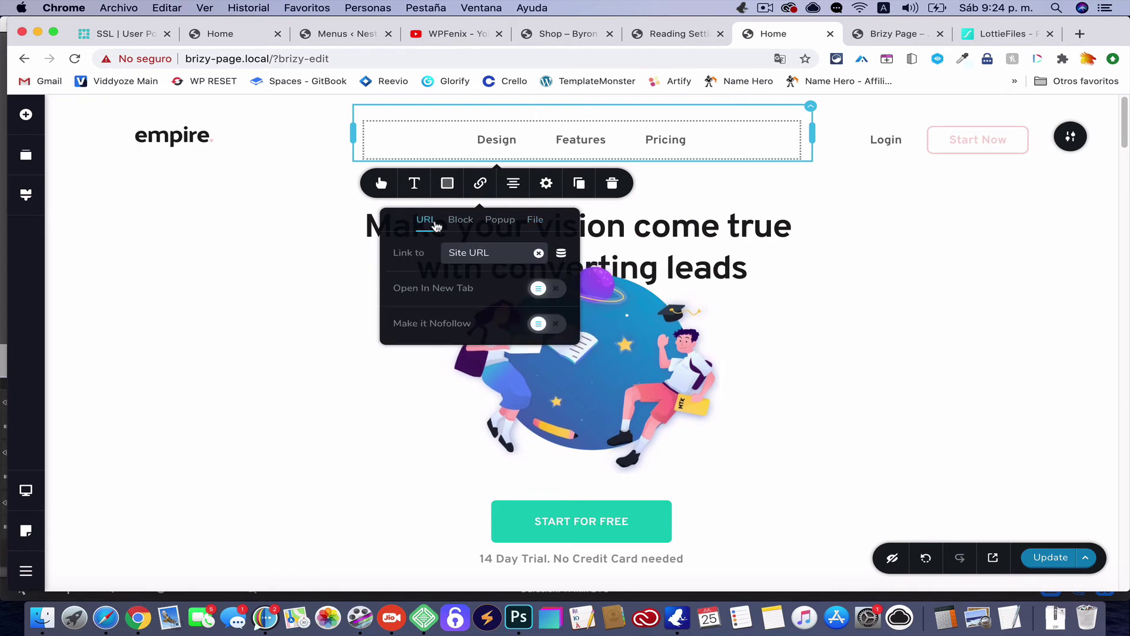
Clear the Site URL link from the header's Design item and open the link settings of the Start Now button.
click(539, 255)
click(561, 253)
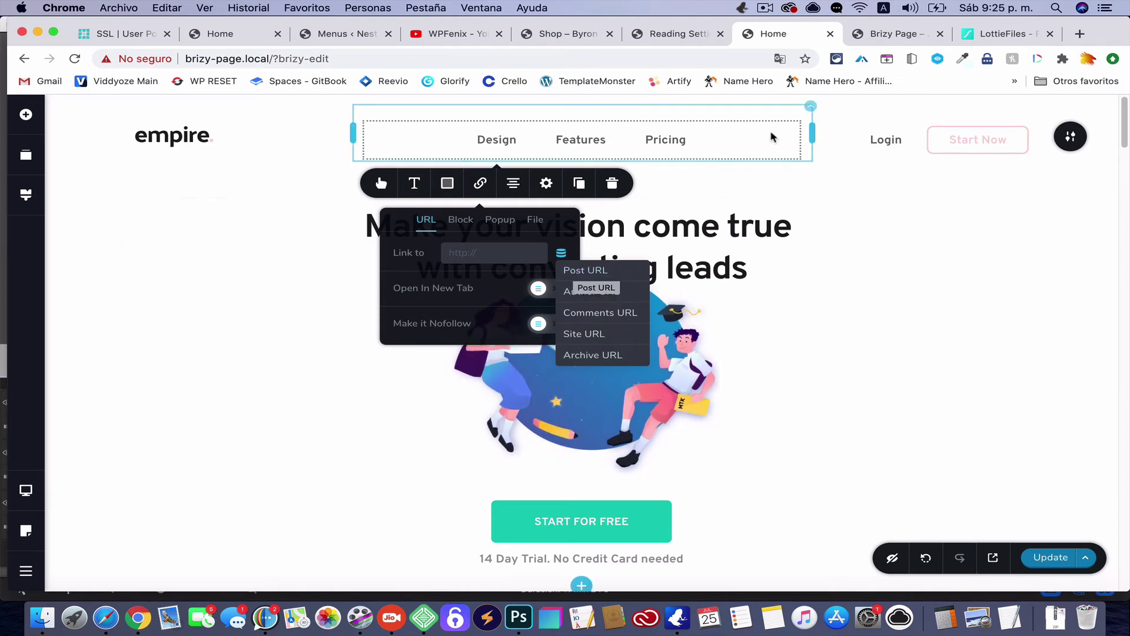
click(897, 146)
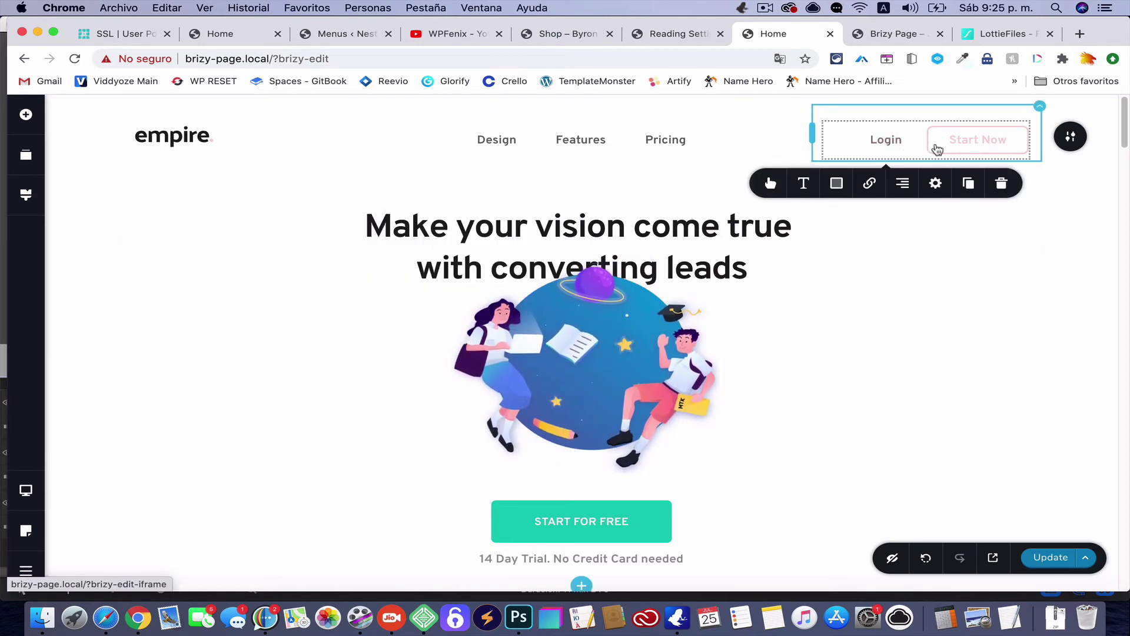
click(959, 142)
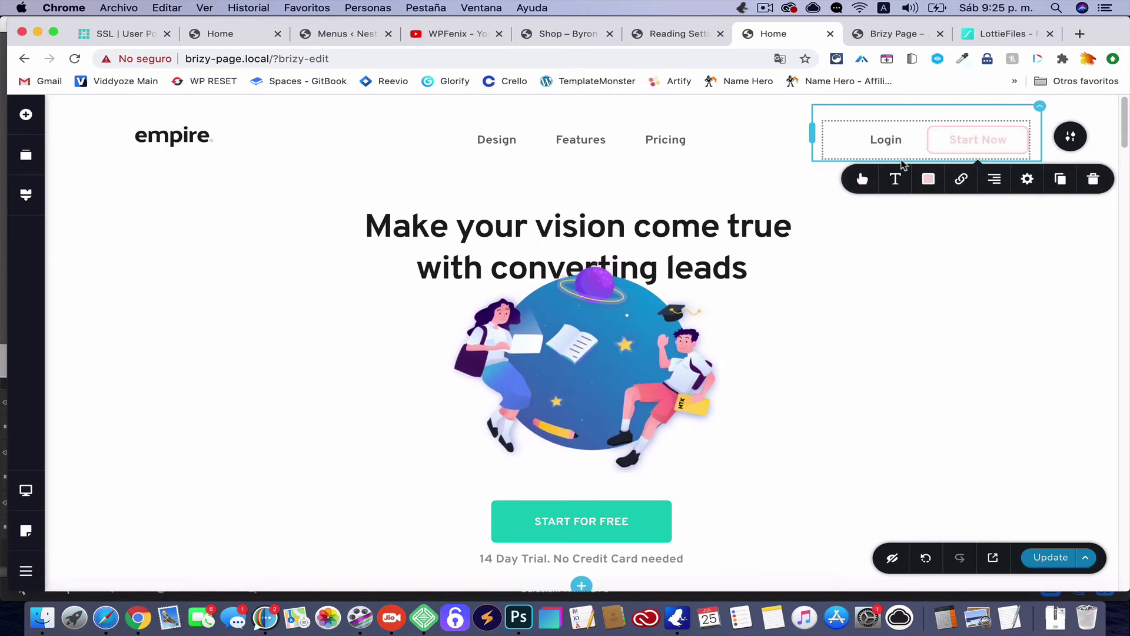
click(961, 180)
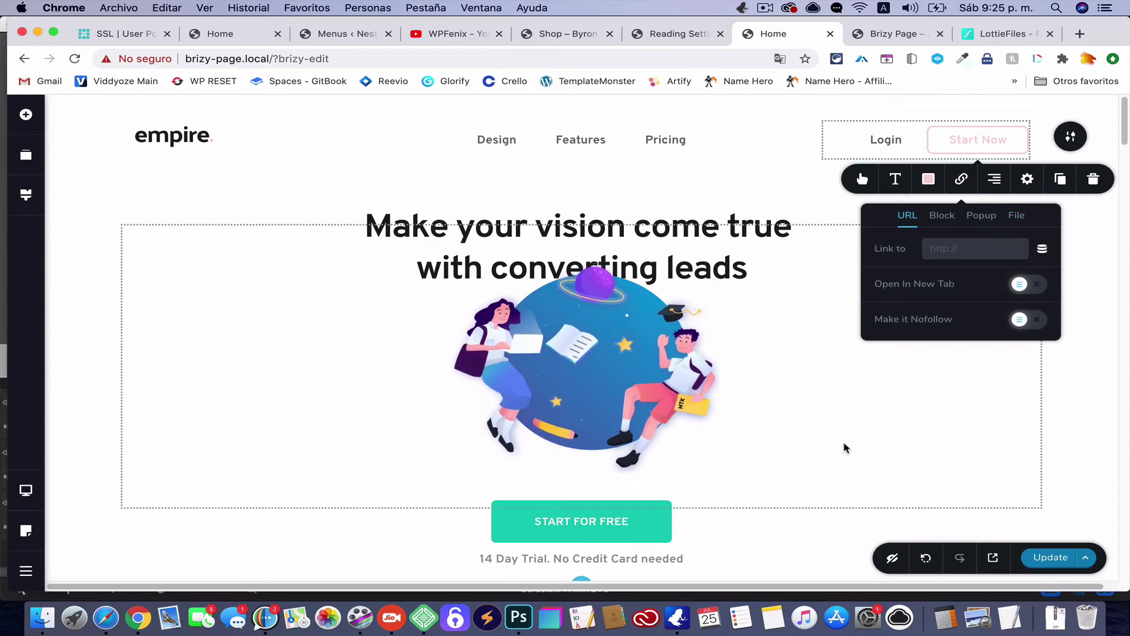
Link the header's Design item to the "A World Of Infinite Opportunities" block with the anchor name footer.
scroll(851, 442, down, 10)
scroll(845, 448, down, 15)
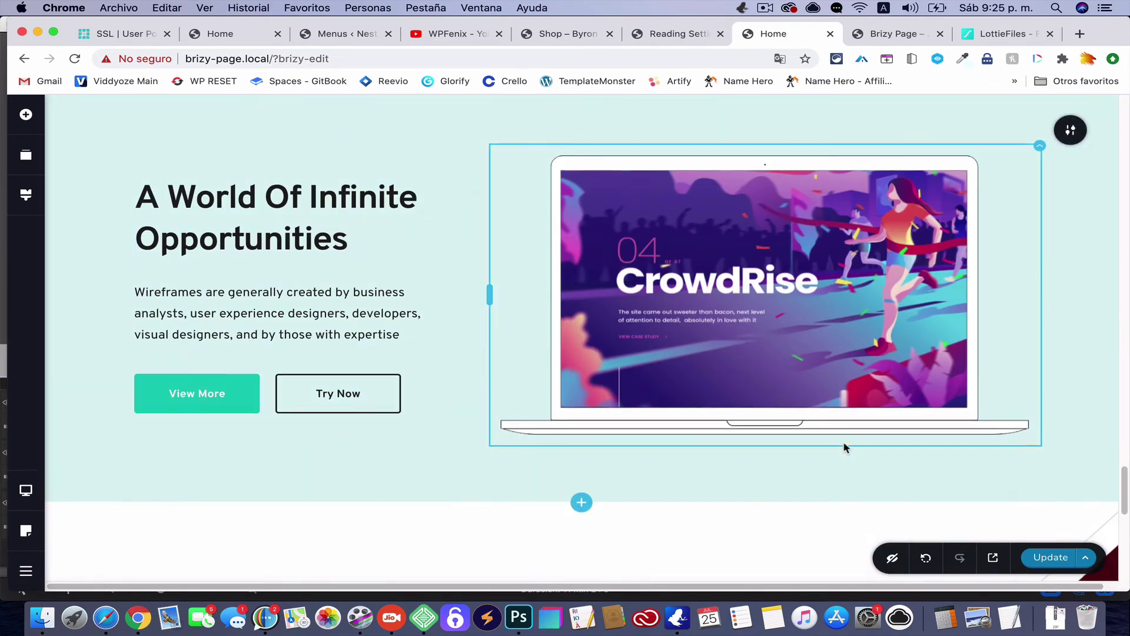
scroll(845, 447, up, 15)
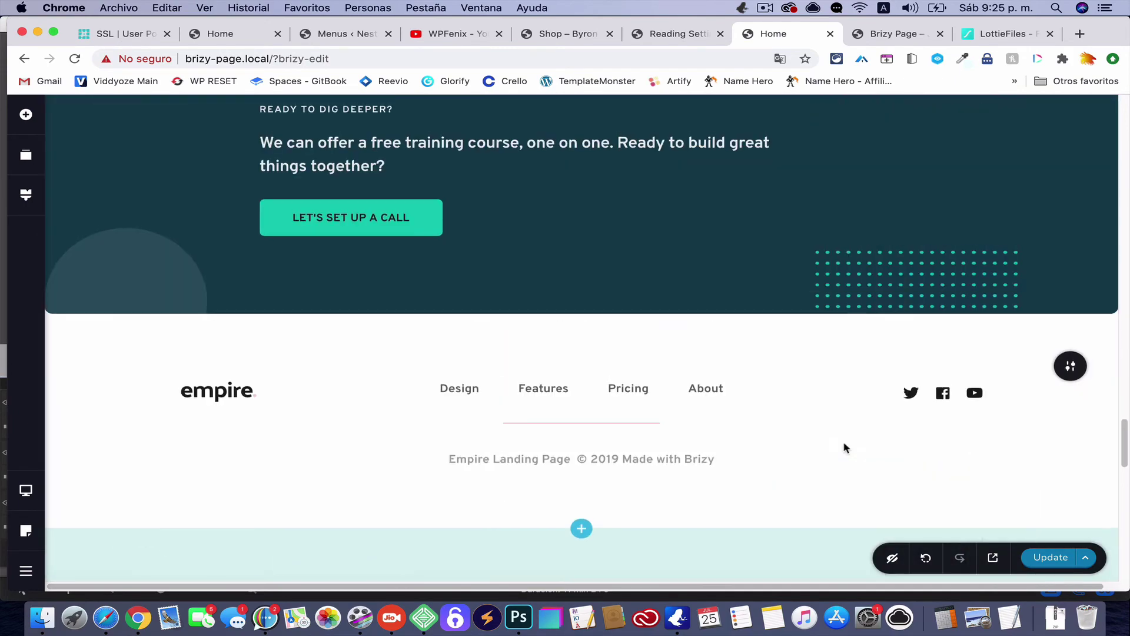
scroll(845, 447, up, 20)
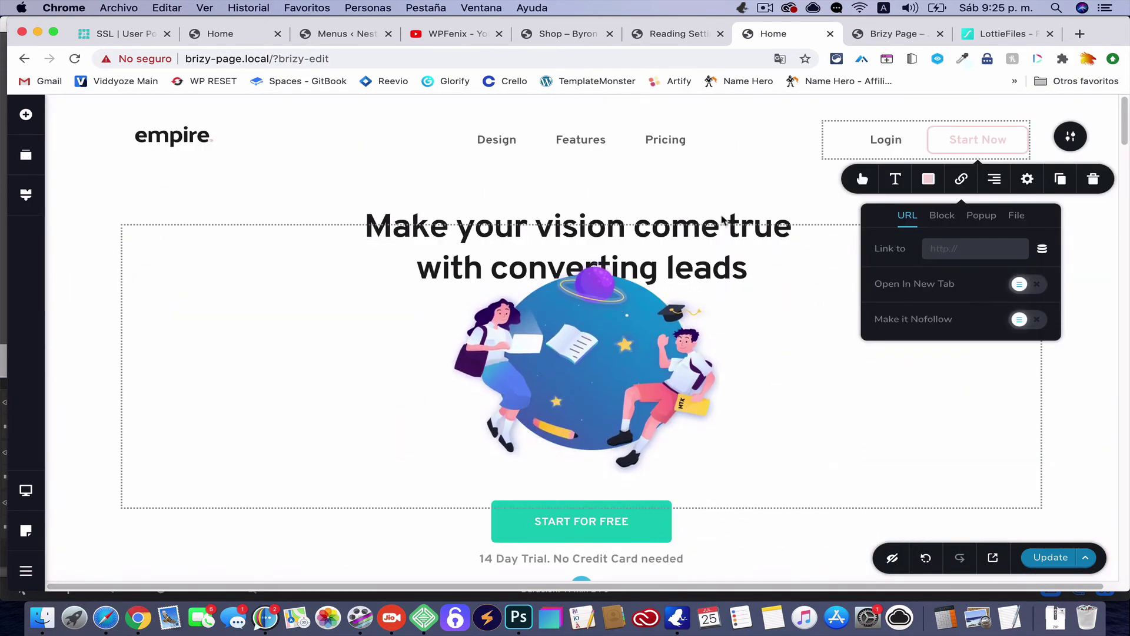
click(497, 141)
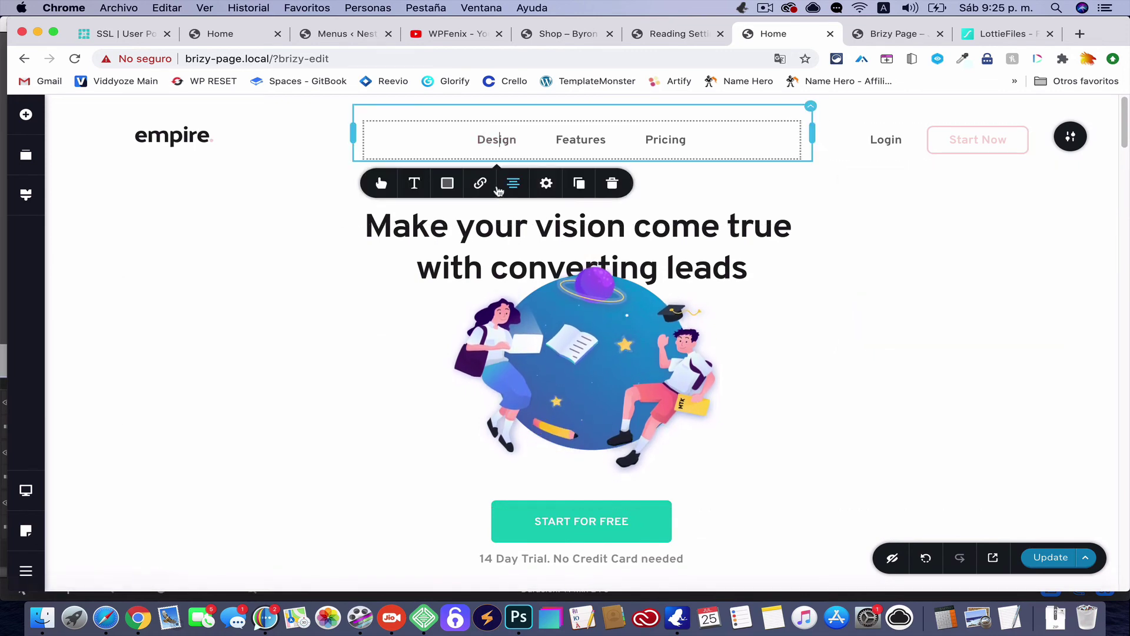
click(482, 184)
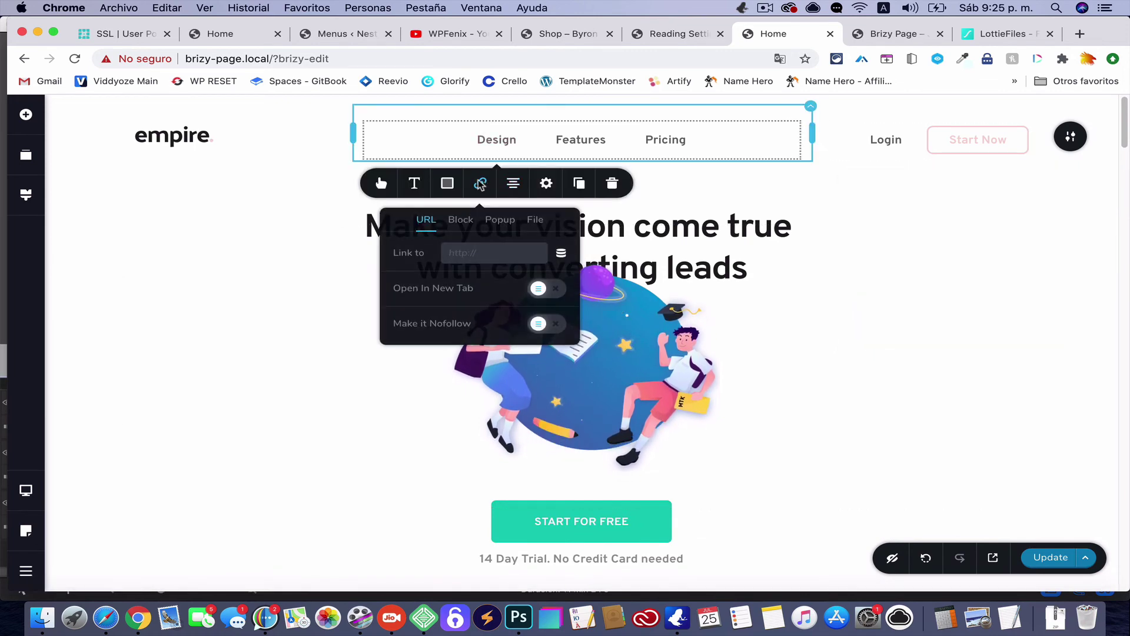
click(472, 221)
scroll(488, 330, down, 5)
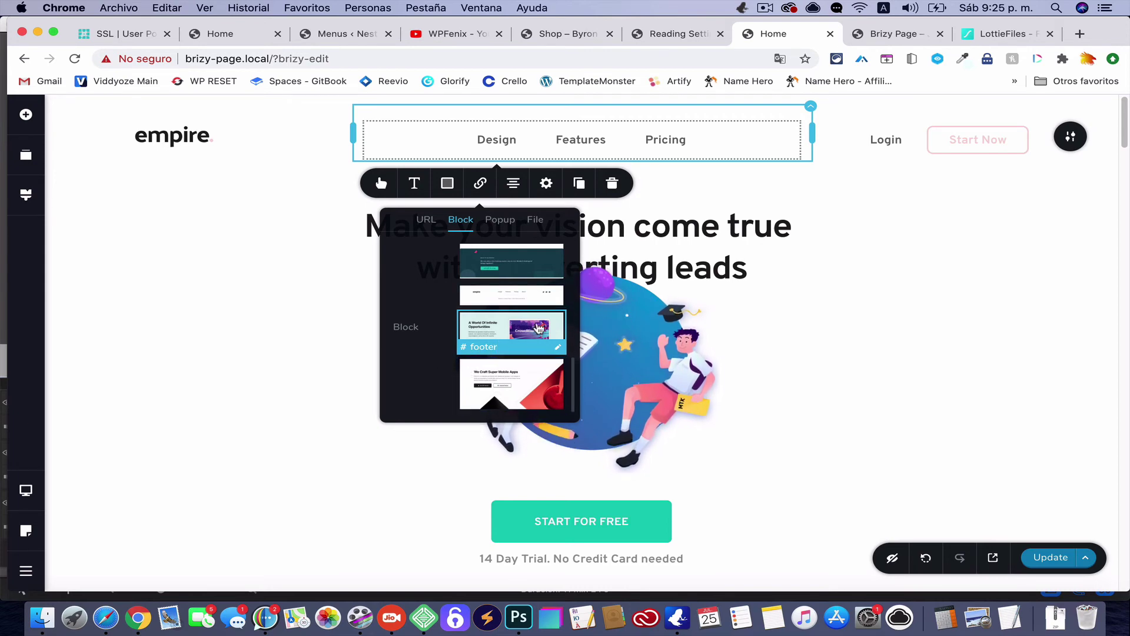
Recheck the block link of the header's Design item and update the page.
click(859, 415)
click(494, 140)
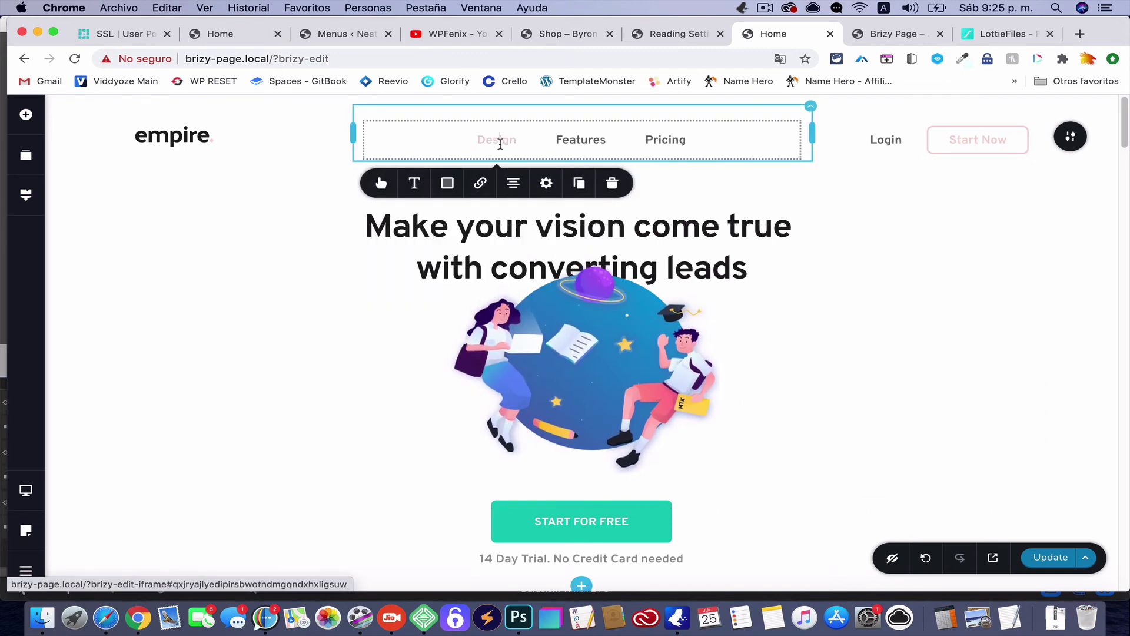
click(493, 186)
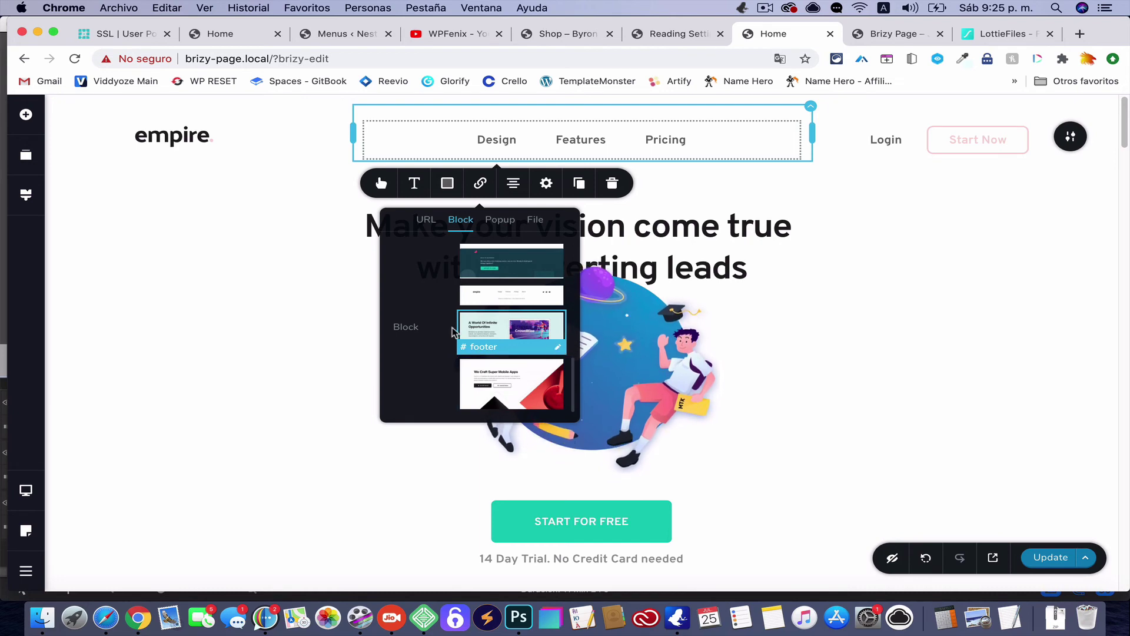
click(350, 296)
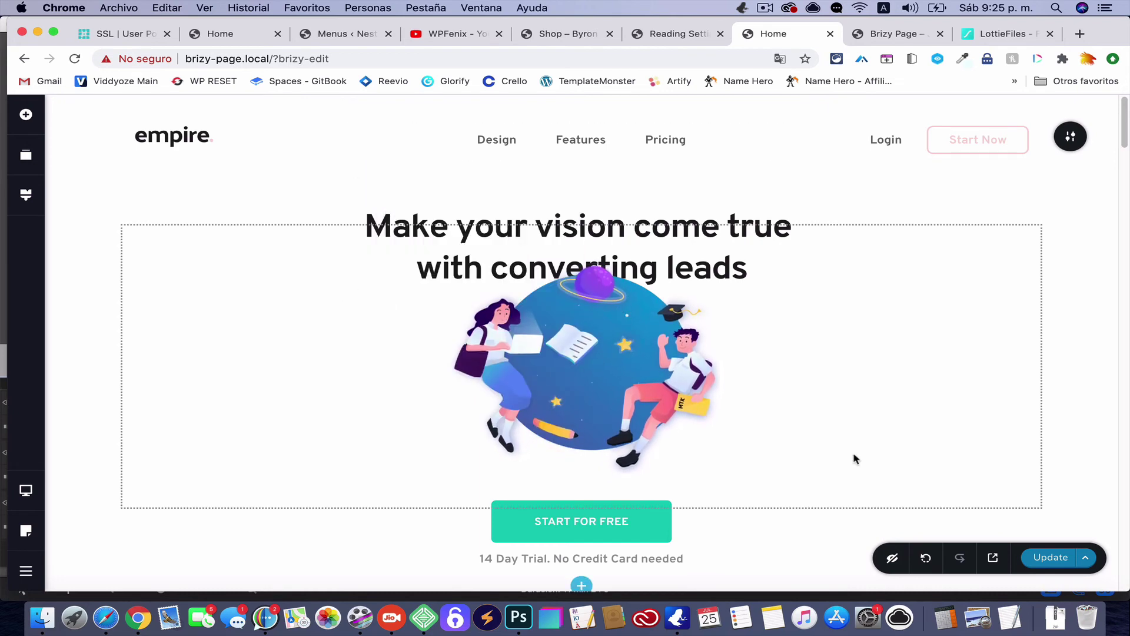
click(1048, 560)
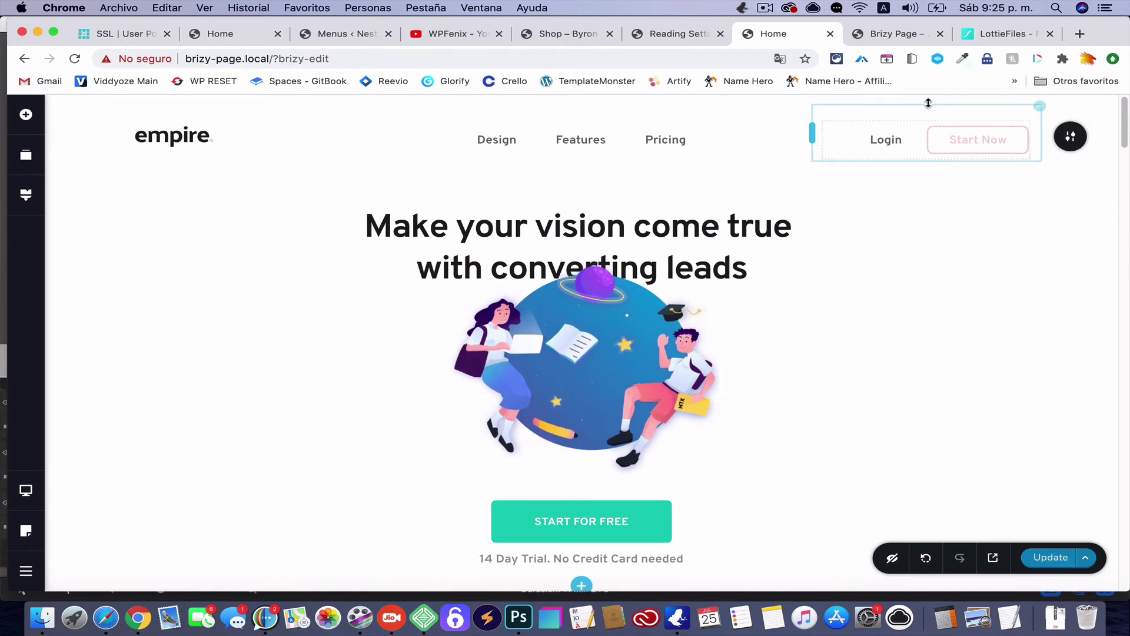
Reload the page preview and test that the Design link jumps to the "A World Of Infinite Opportunities" block.
click(895, 41)
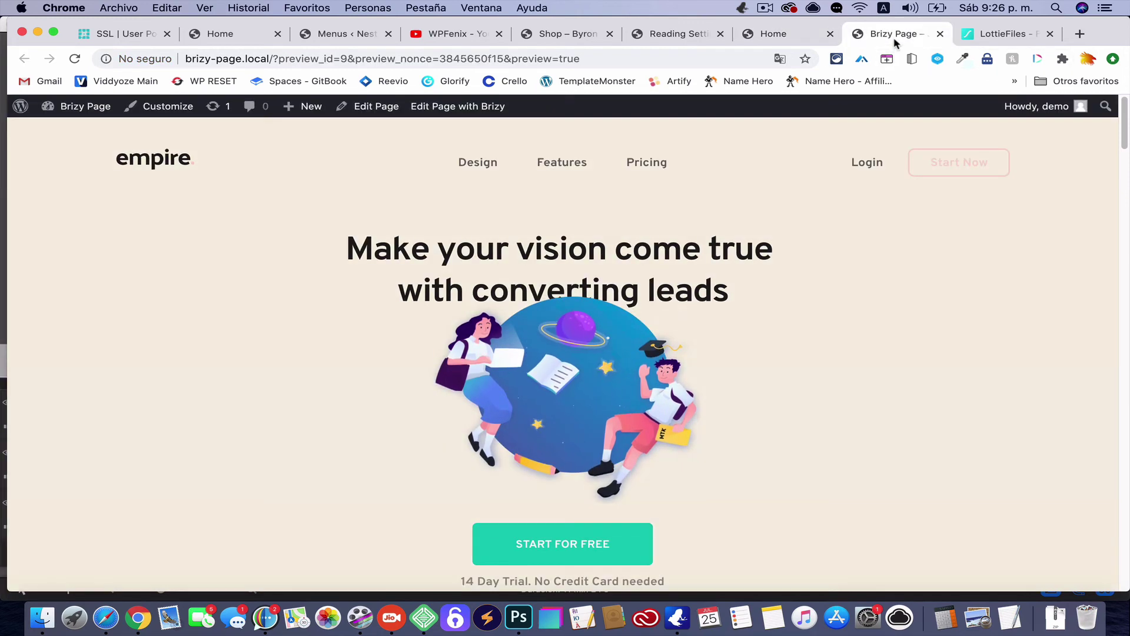
click(74, 59)
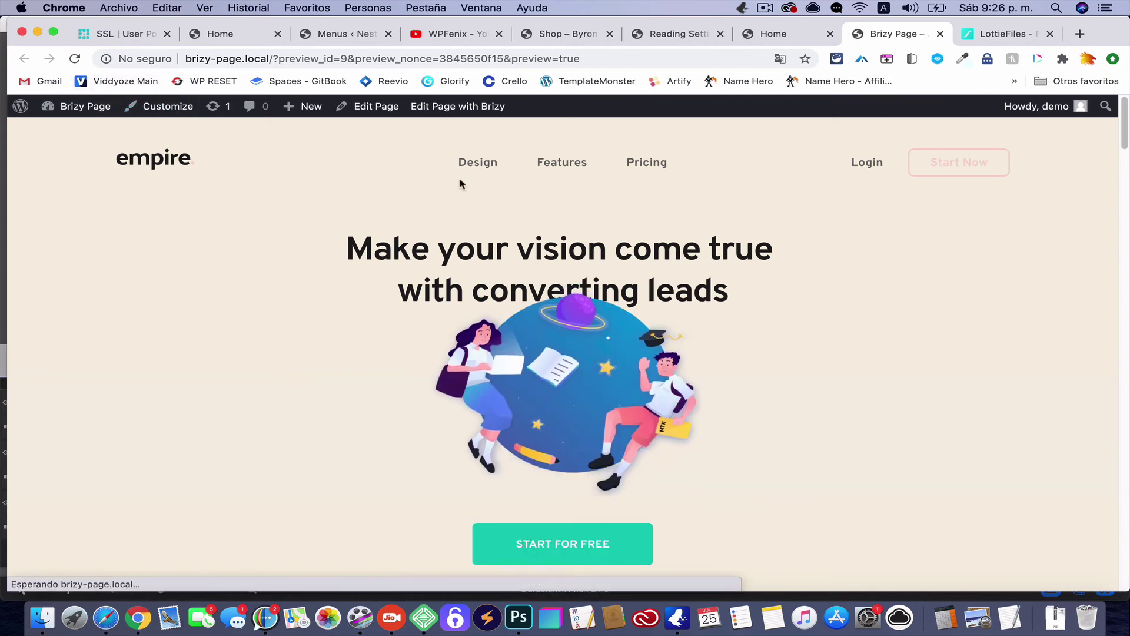
click(492, 172)
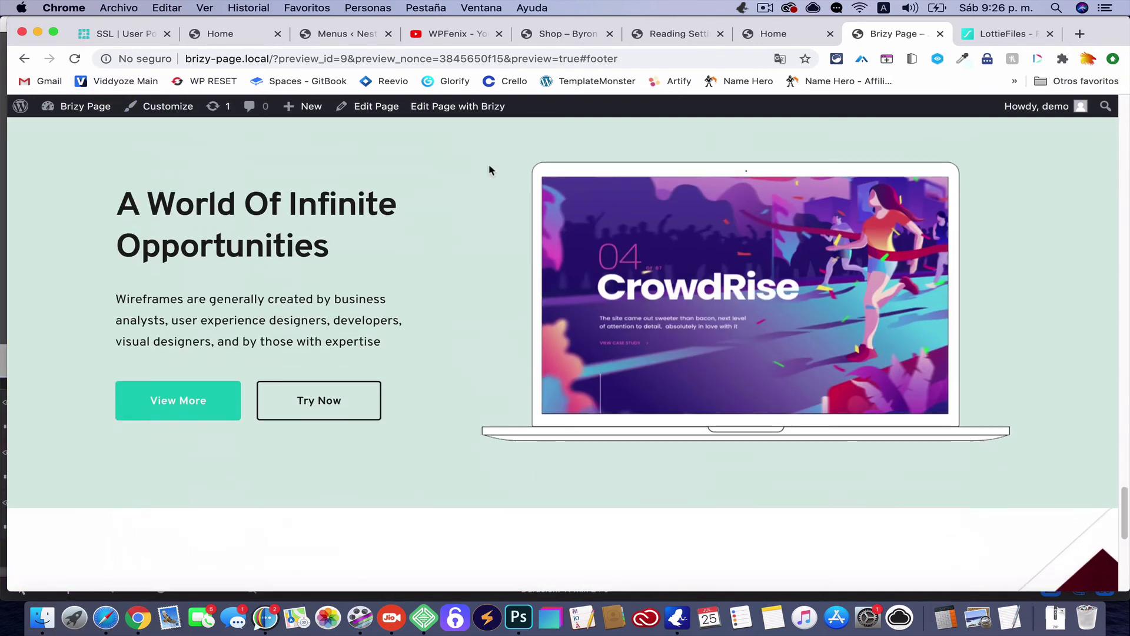
scroll(544, 245, down, 4)
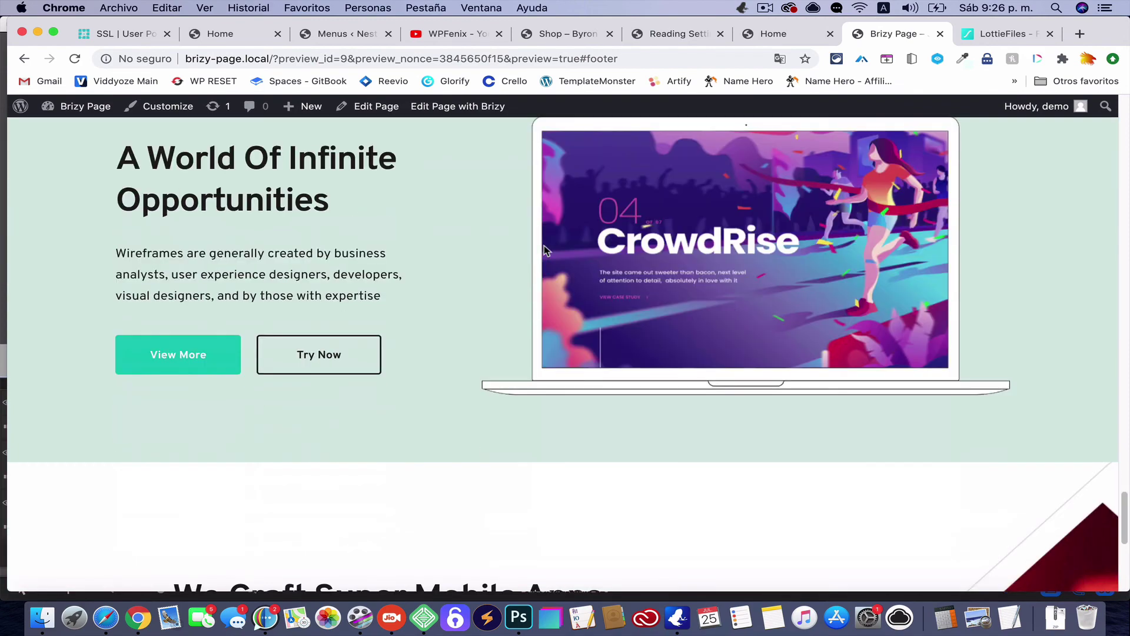
scroll(544, 245, up, 2)
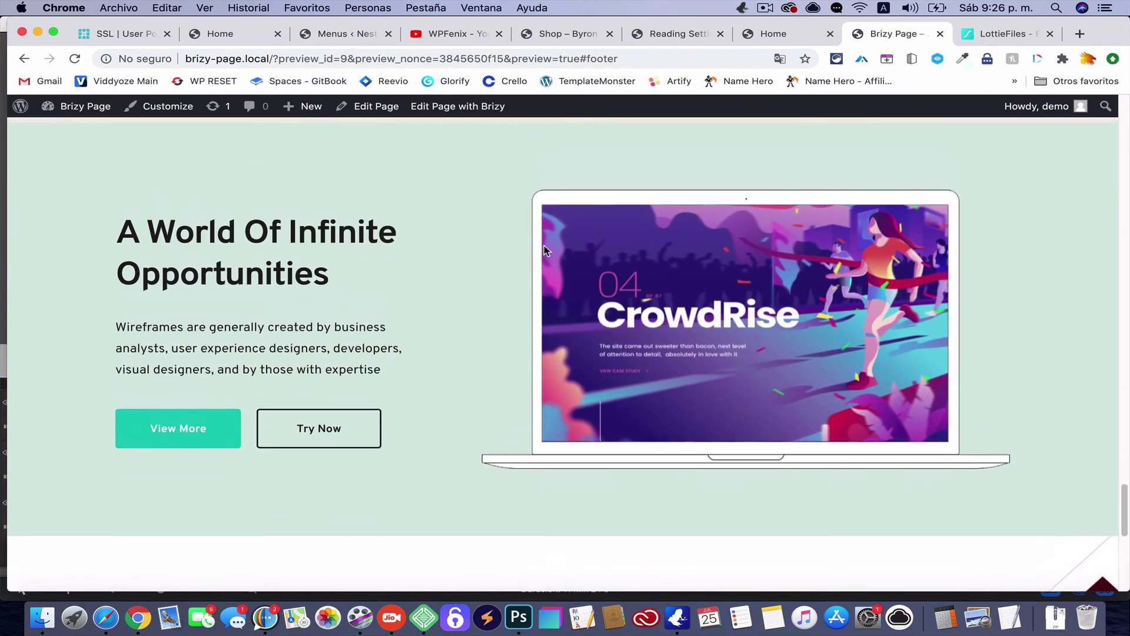
Examine the sections of the landing page preview and retest the header's Design link to the "A World Of Infinite Opportunities" block.
scroll(545, 251, up, 5)
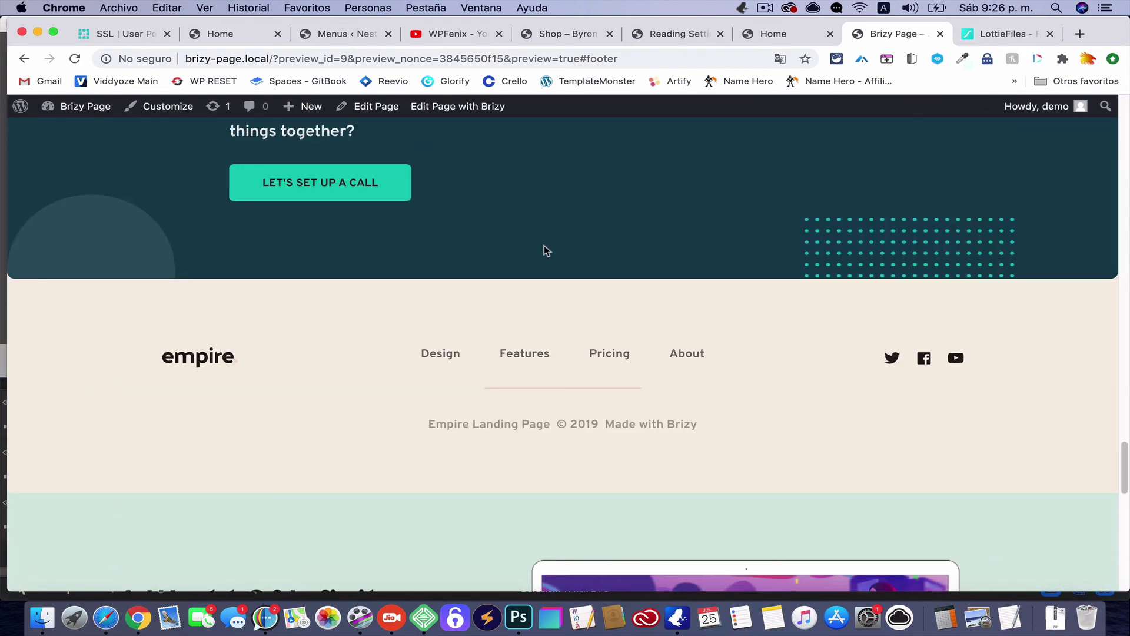
scroll(546, 250, up, 10)
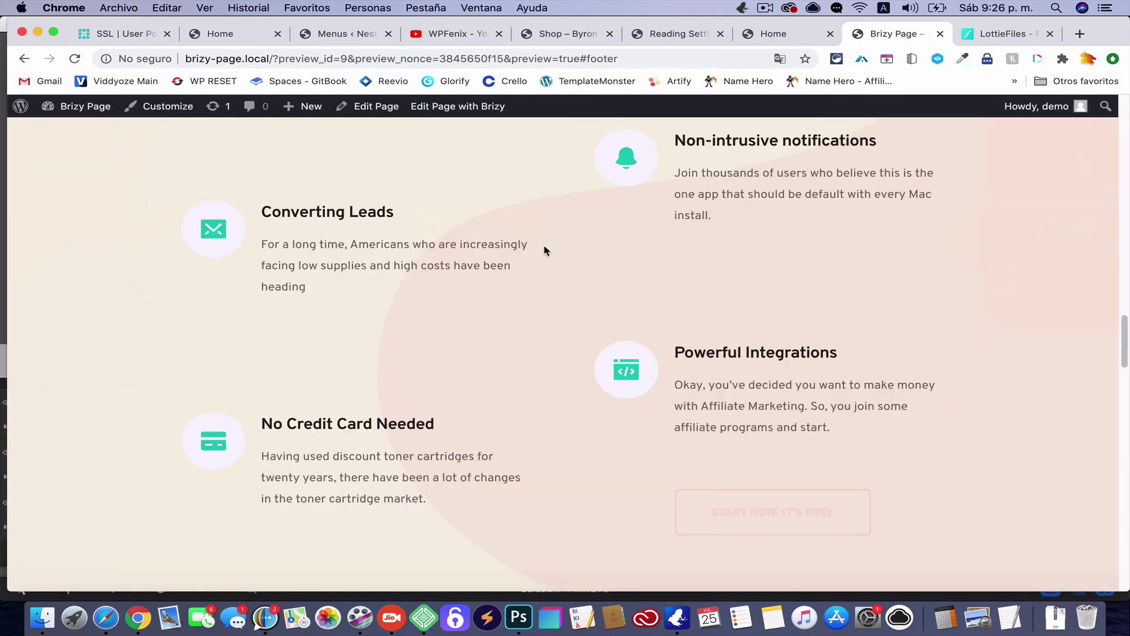
scroll(544, 250, up, 15)
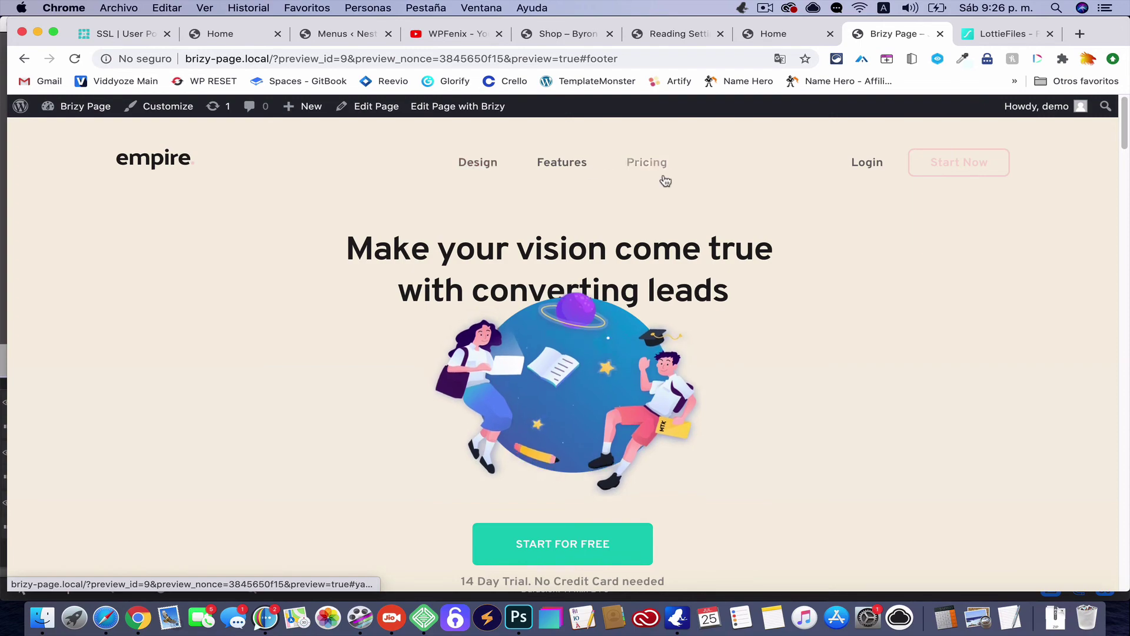
scroll(602, 274, down, 10)
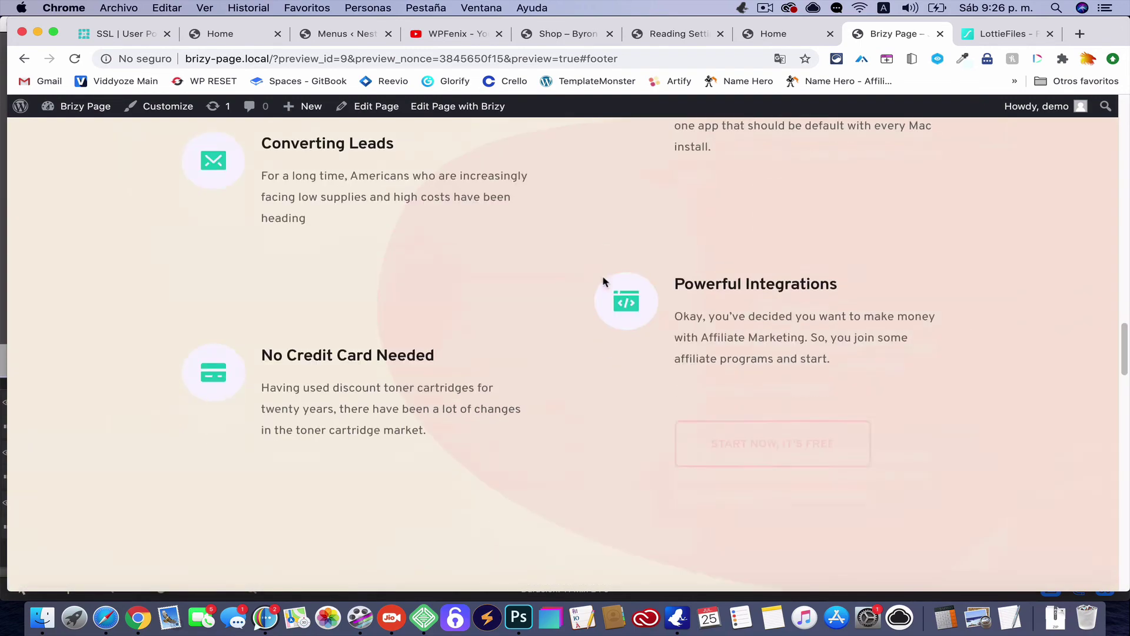
scroll(602, 275, up, 5)
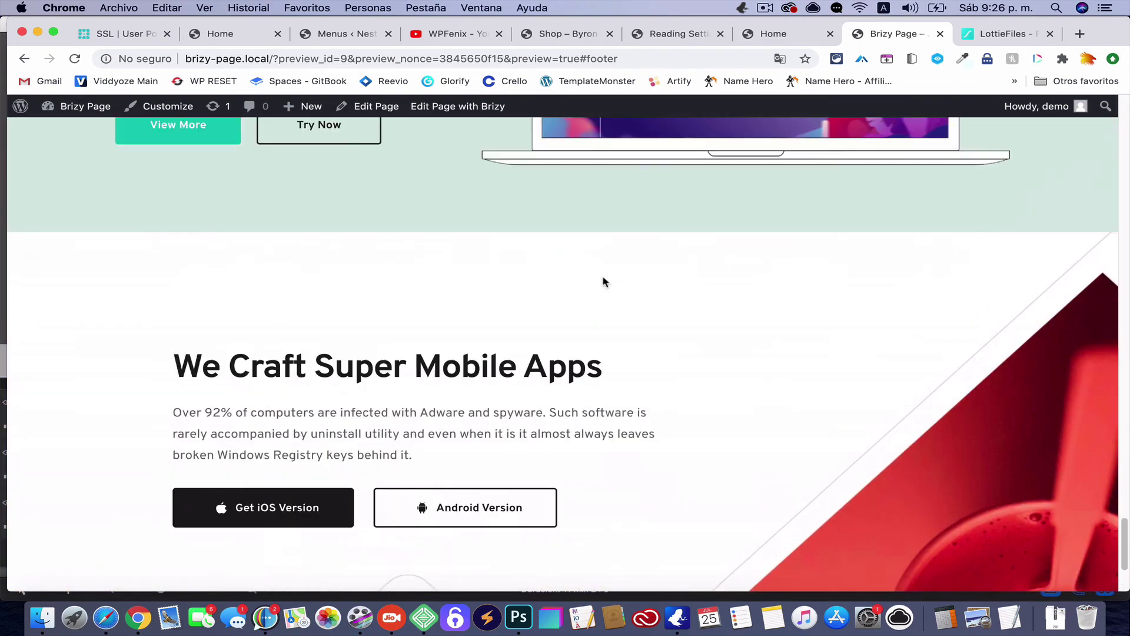
scroll(604, 281, up, 15)
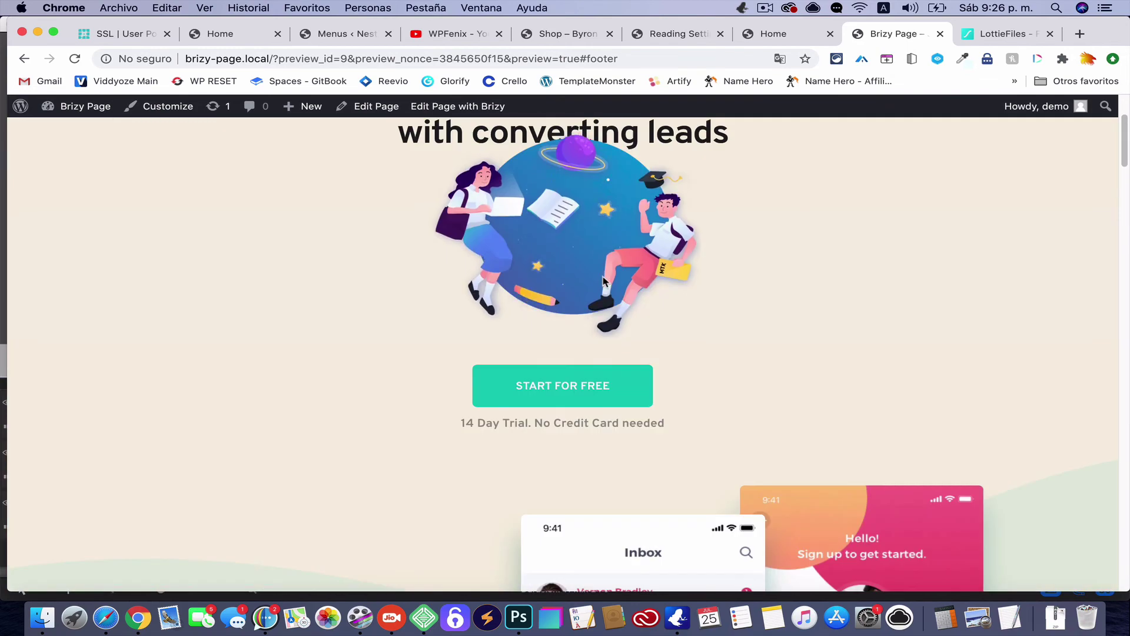
scroll(603, 281, up, 3)
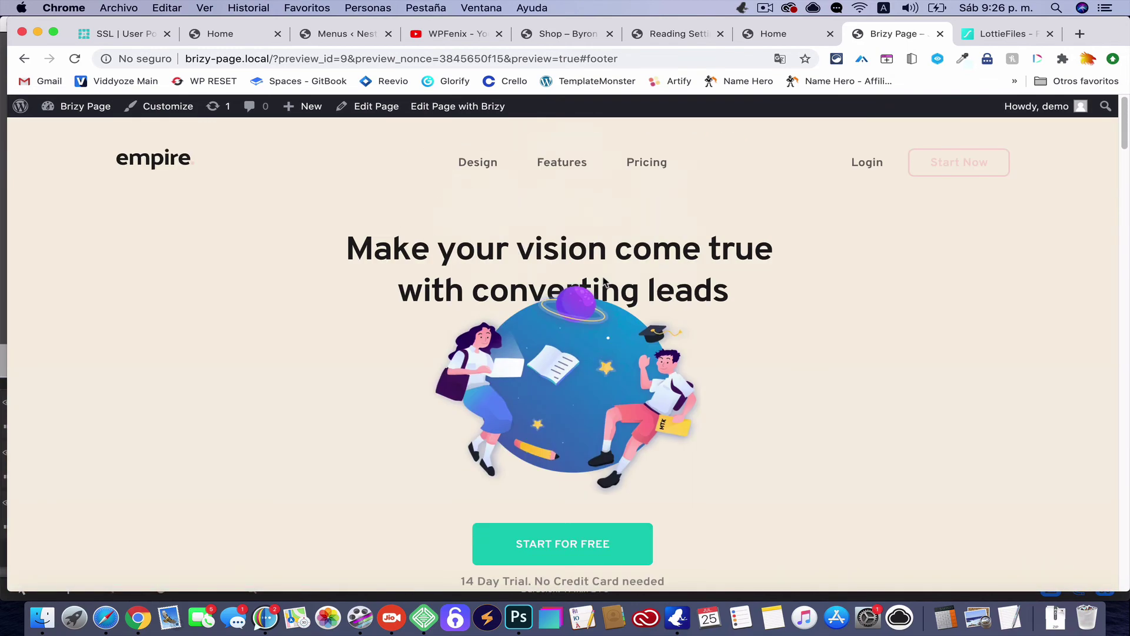
click(483, 163)
scroll(483, 163, up, 3)
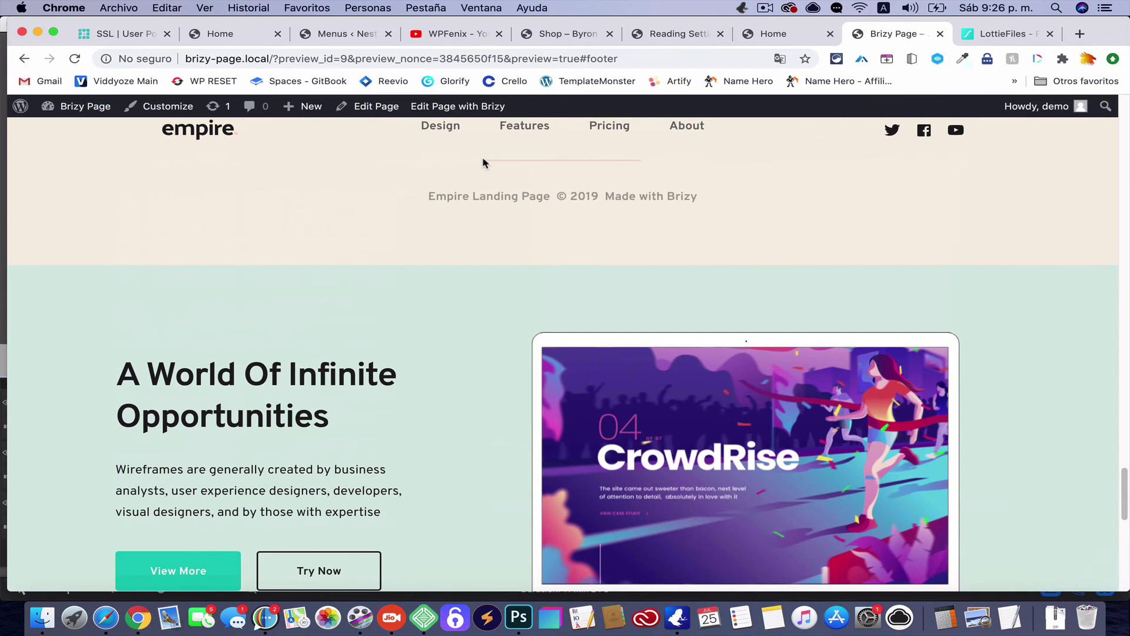
scroll(483, 163, up, 20)
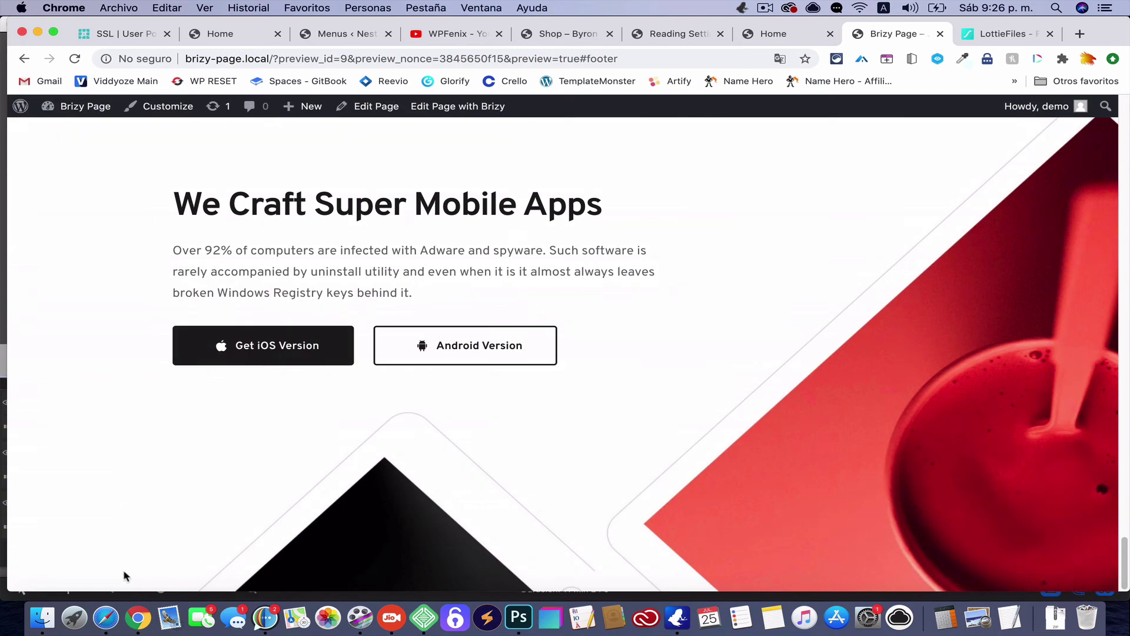
Switch to Safari and examine the wpfenix.com homepage from the dashboard section through the community benefits to the partner feedback.
click(104, 629)
scroll(312, 392, up, 20)
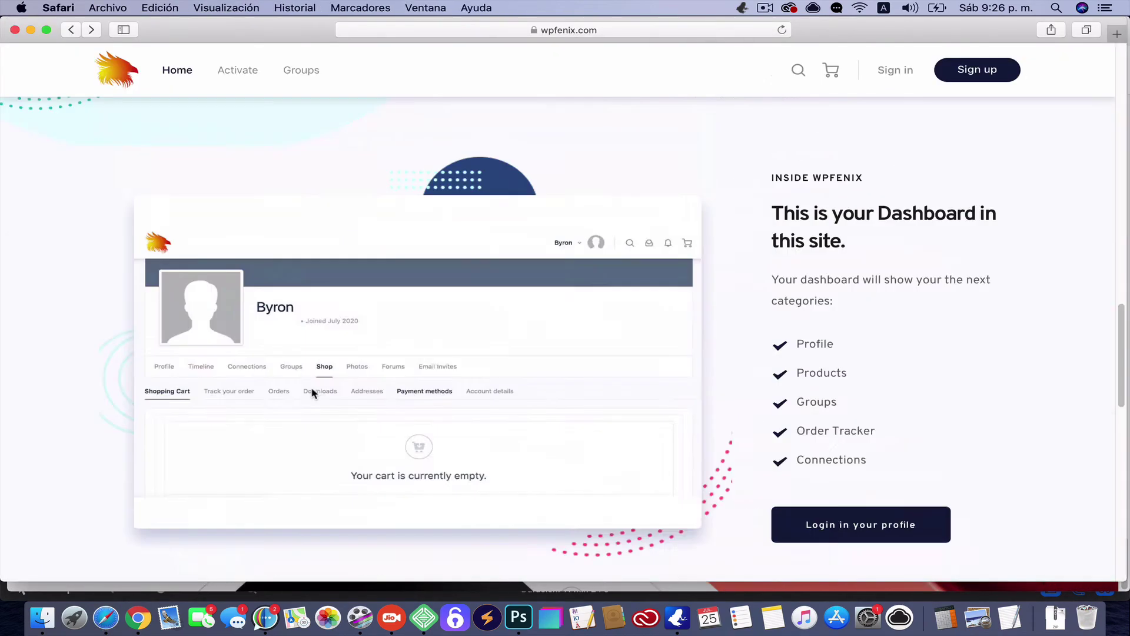
scroll(312, 392, down, 15)
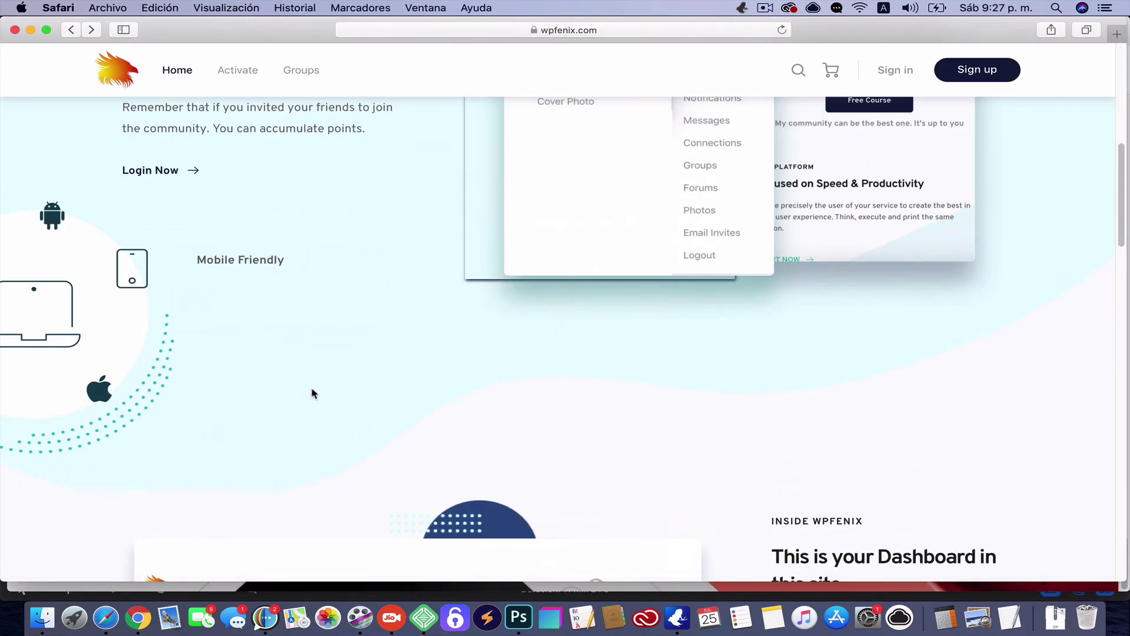
scroll(312, 392, up, 5)
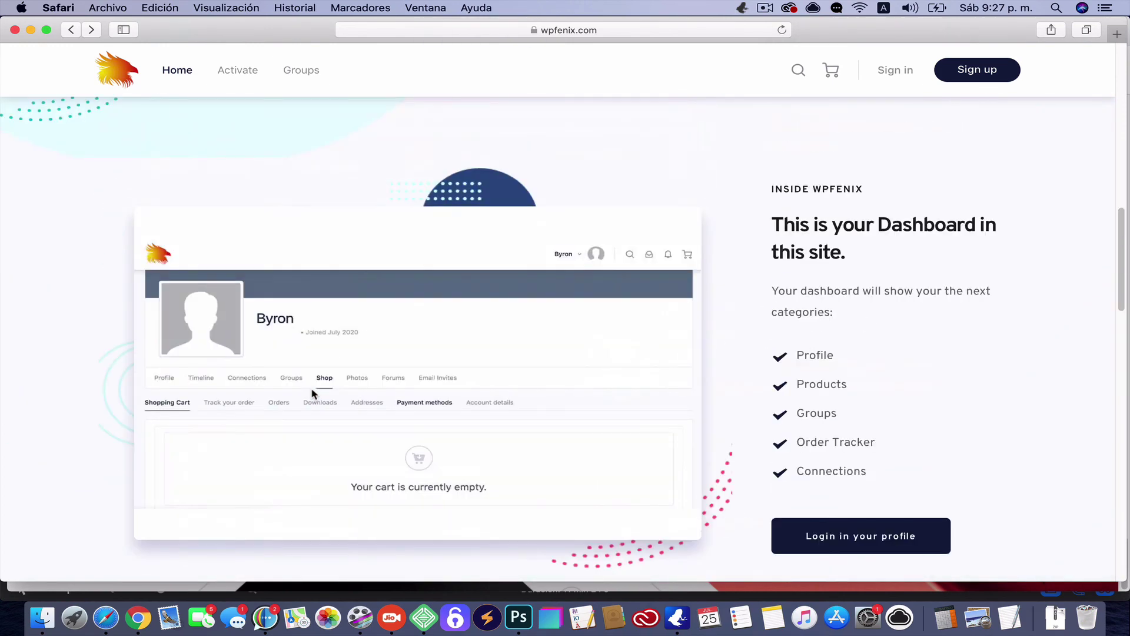
scroll(312, 393, down, 1)
scroll(312, 392, down, 2)
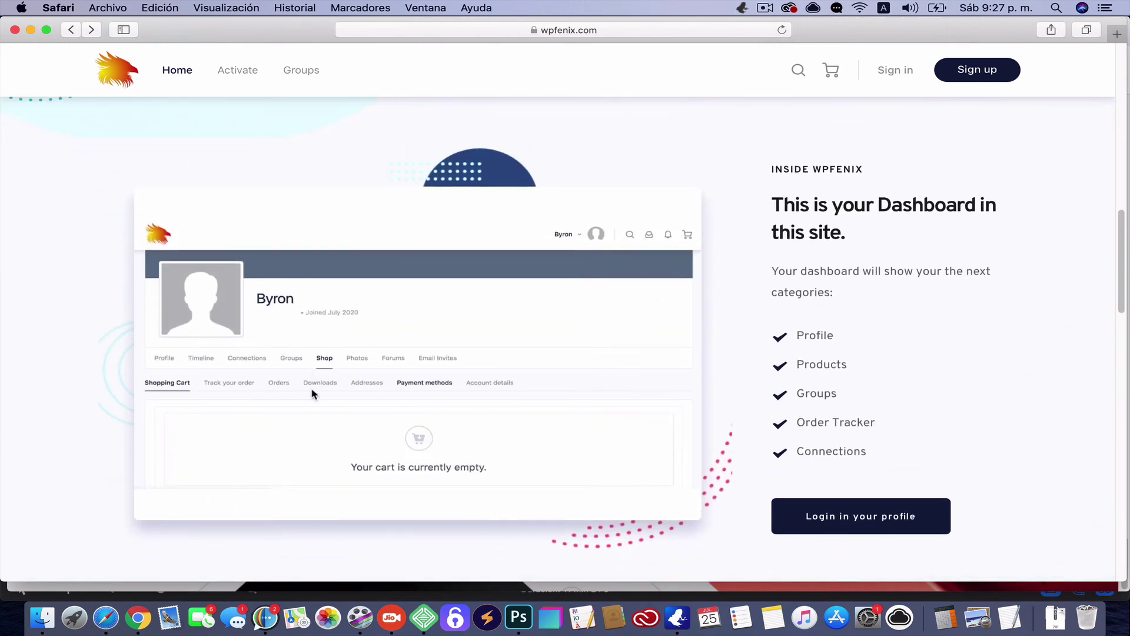
scroll(313, 393, down, 5)
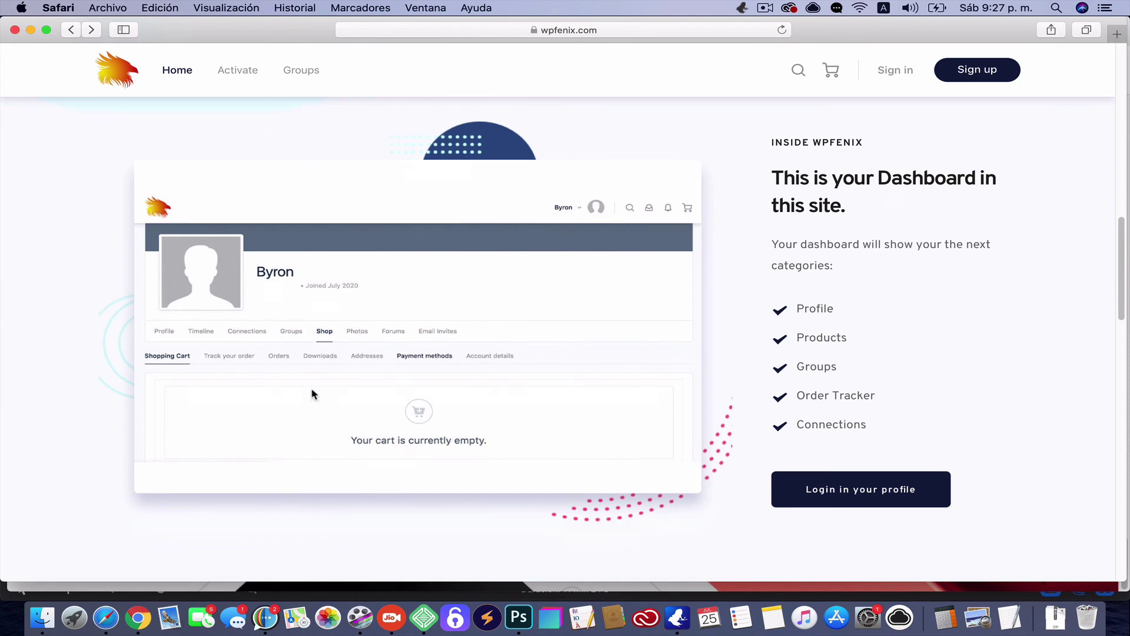
scroll(313, 393, down, 5)
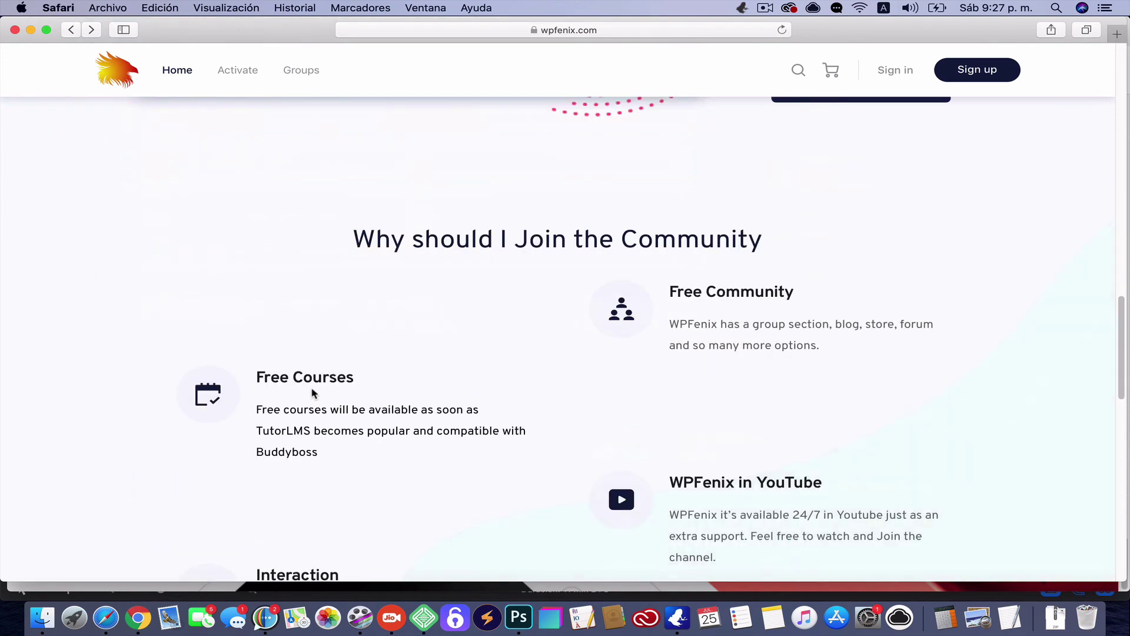
scroll(313, 393, down, 8)
scroll(314, 393, down, 5)
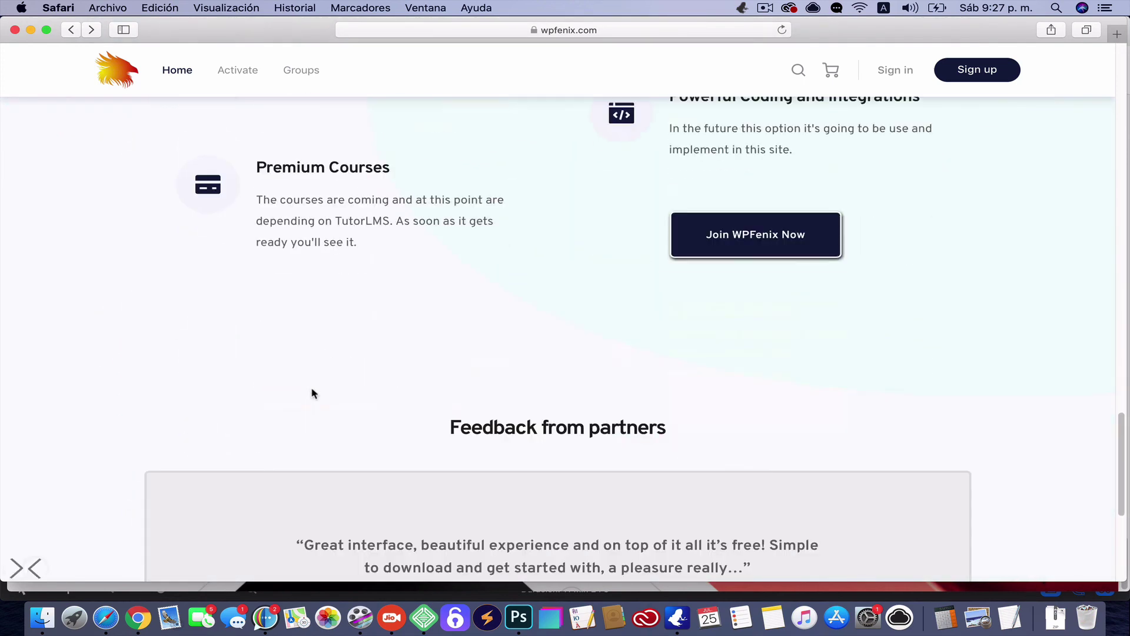
scroll(313, 394, down, 5)
scroll(313, 393, up, 5)
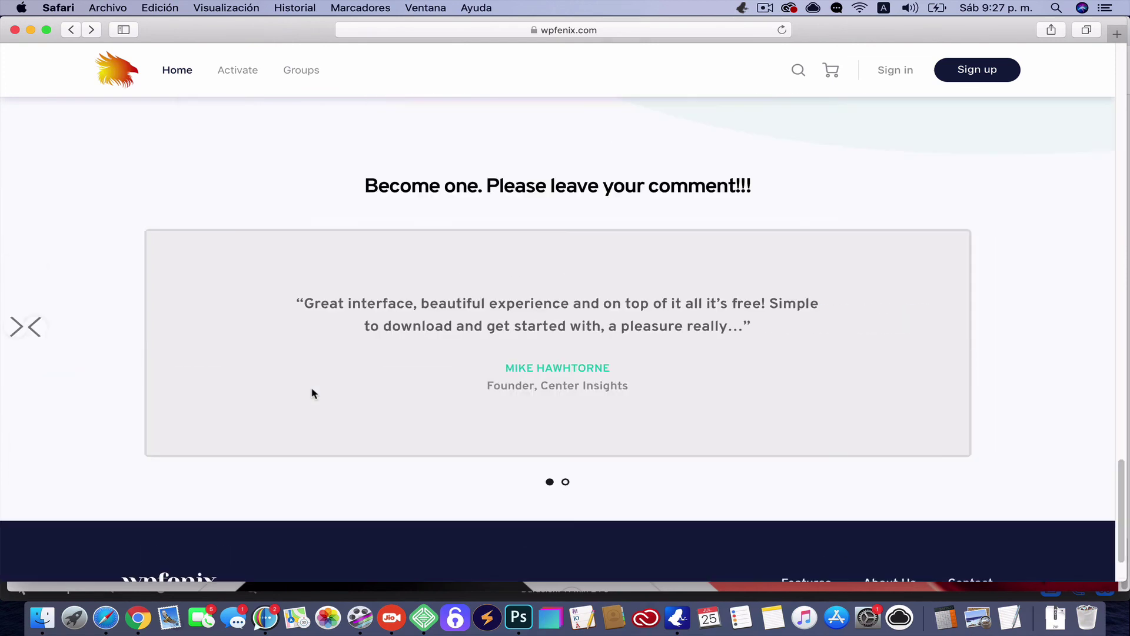
scroll(313, 394, up, 15)
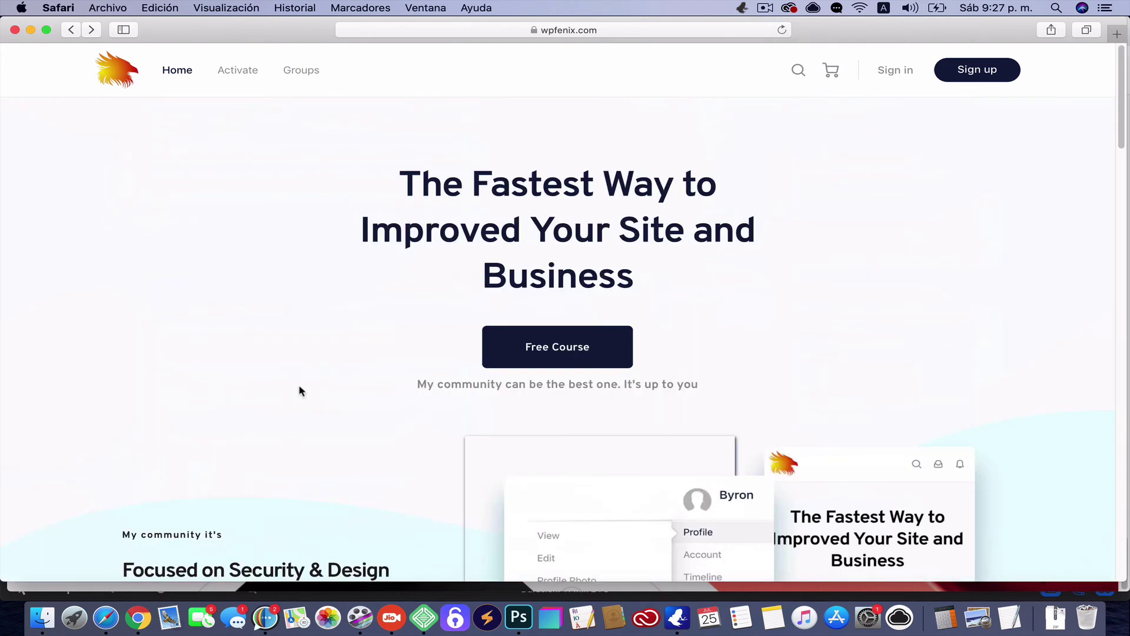
Follow the Groups link, return to the WPFenix homepage through its logo, and examine its layout and call-to-action sections again.
click(315, 71)
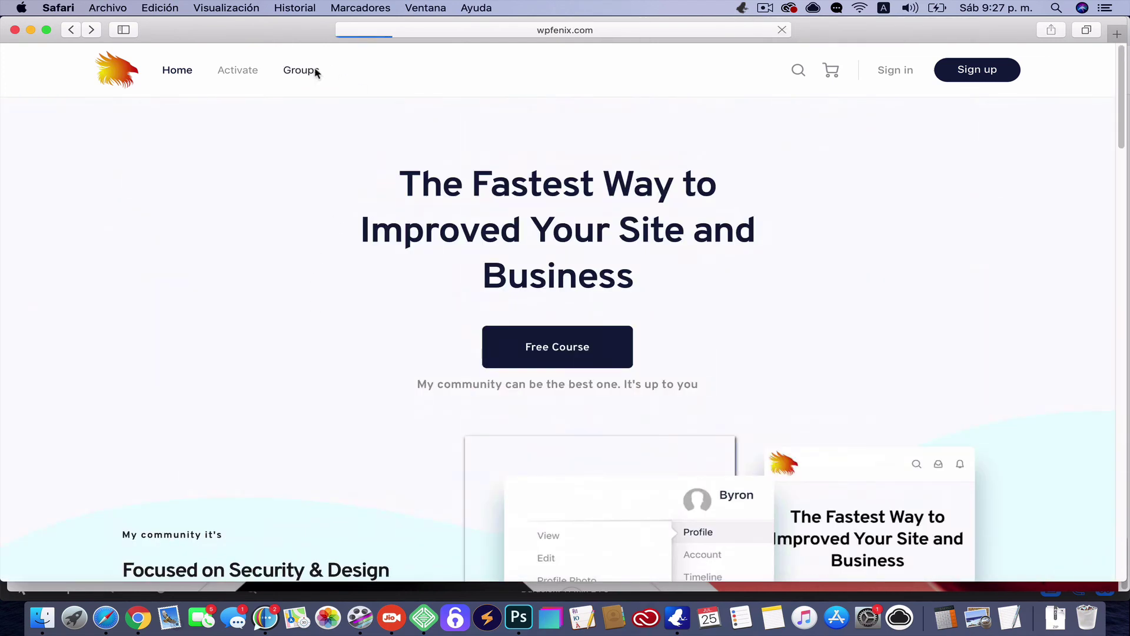
click(137, 75)
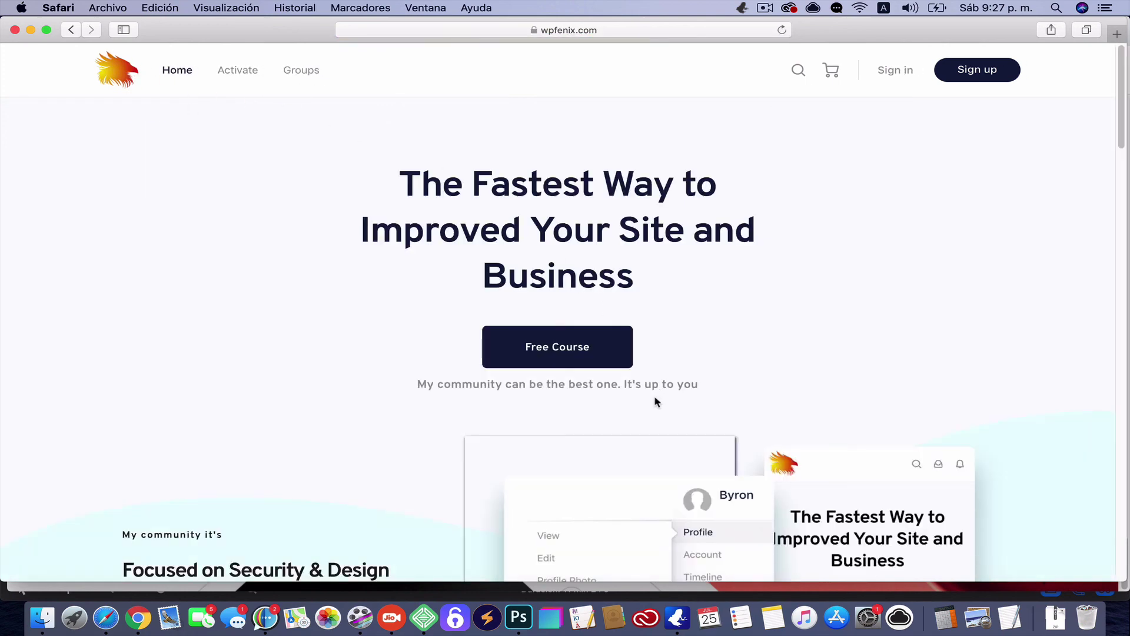
scroll(655, 398, down, 15)
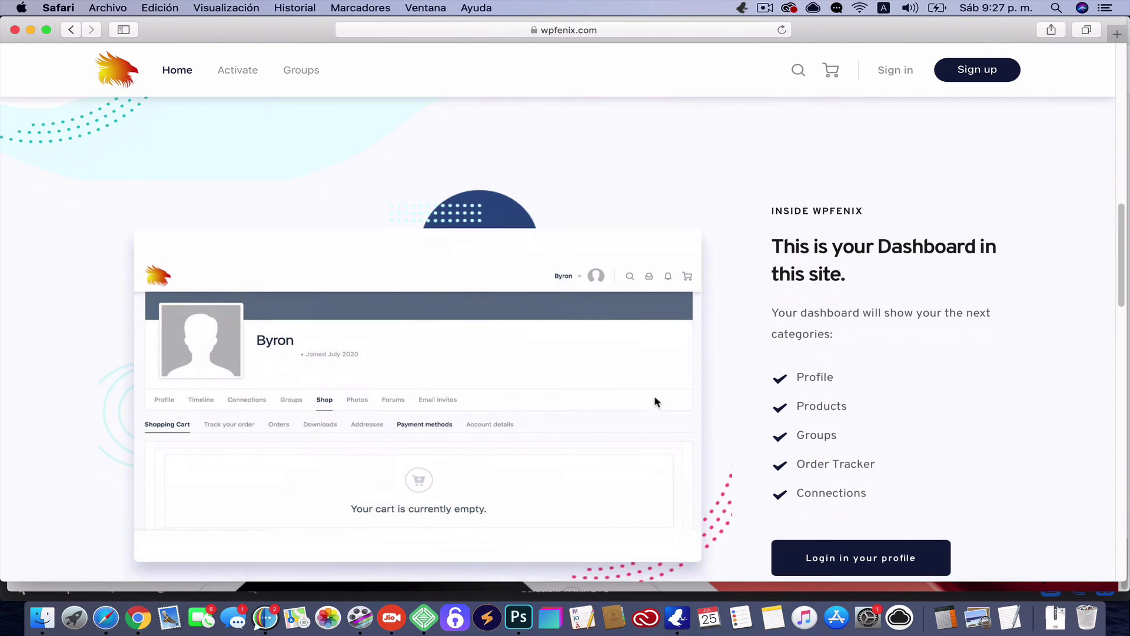
scroll(655, 399, up, 20)
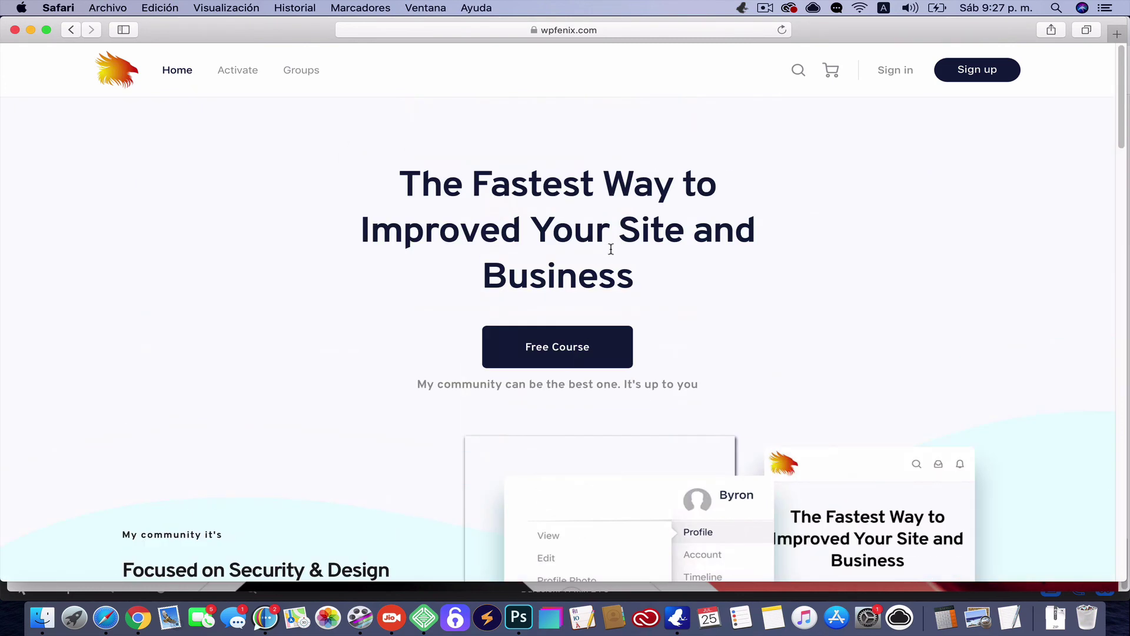
scroll(600, 213, down, 15)
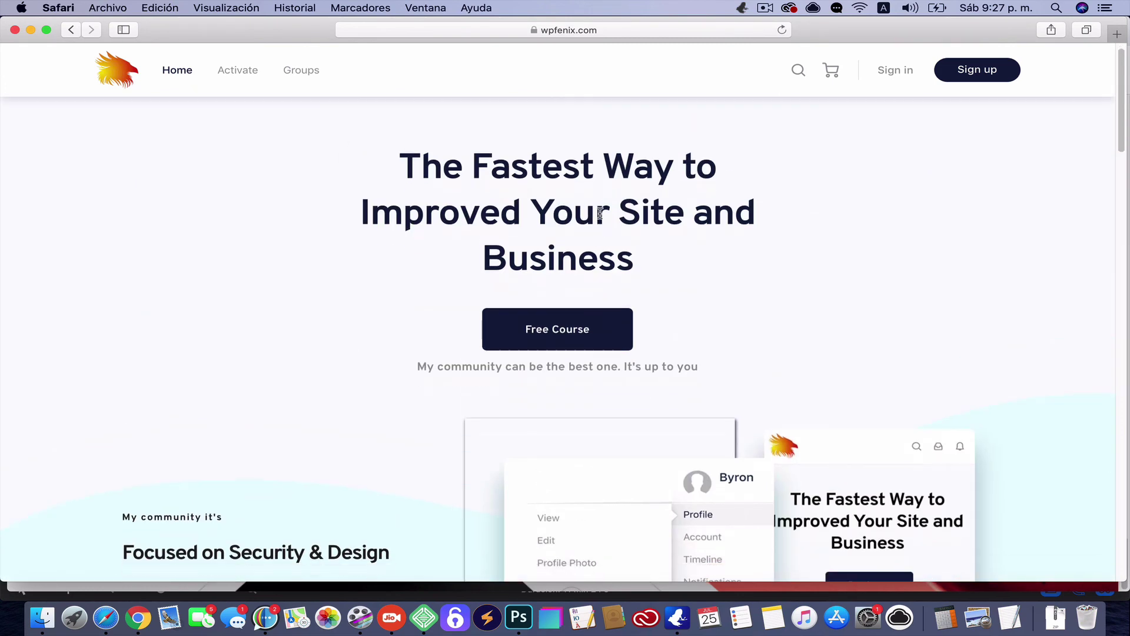
scroll(600, 216, up, 15)
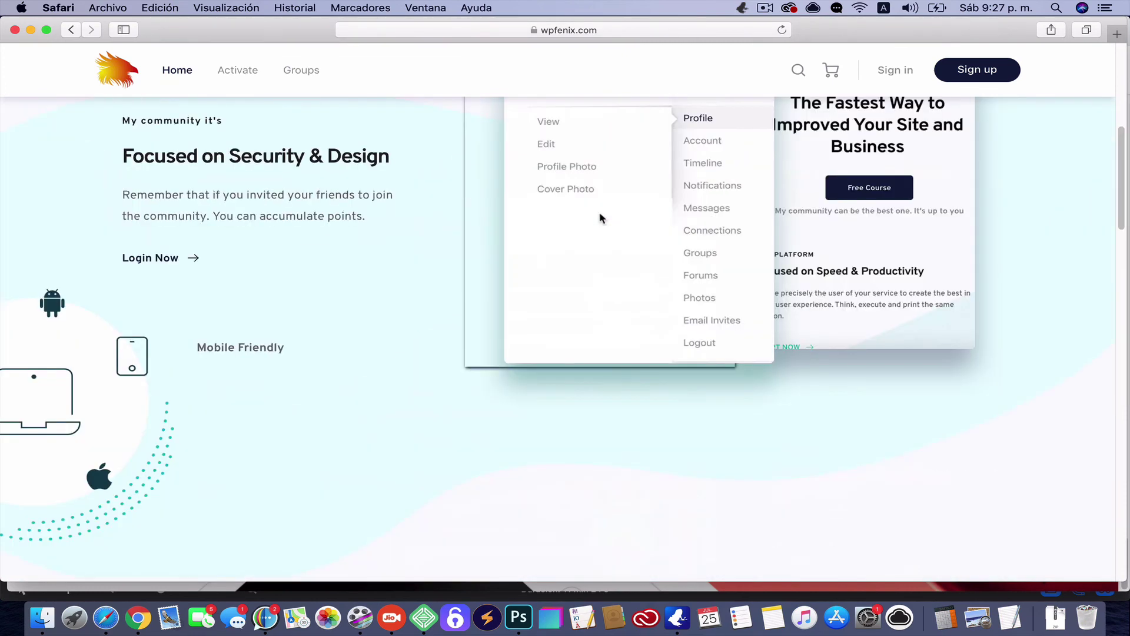
scroll(695, 296, down, 3)
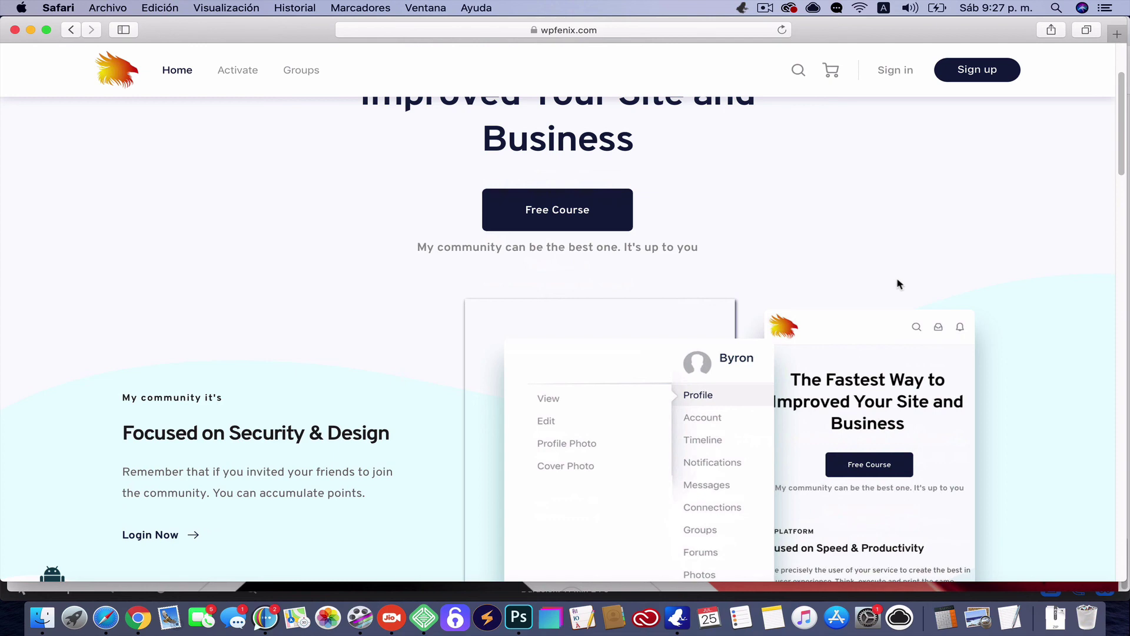
scroll(954, 245, down, 20)
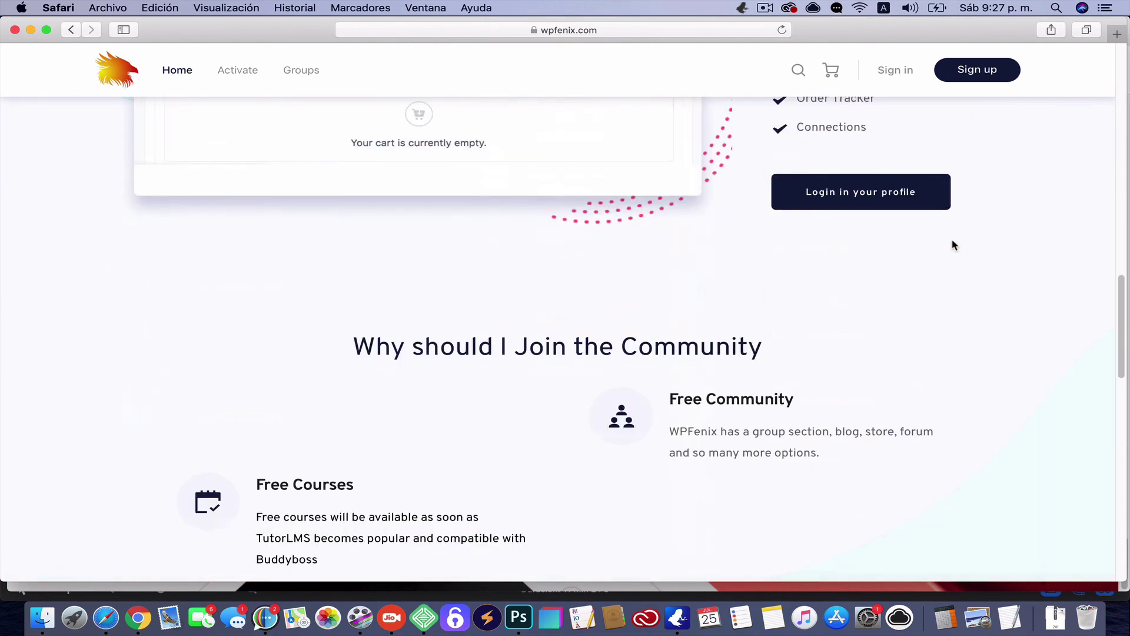
scroll(955, 245, down, 3)
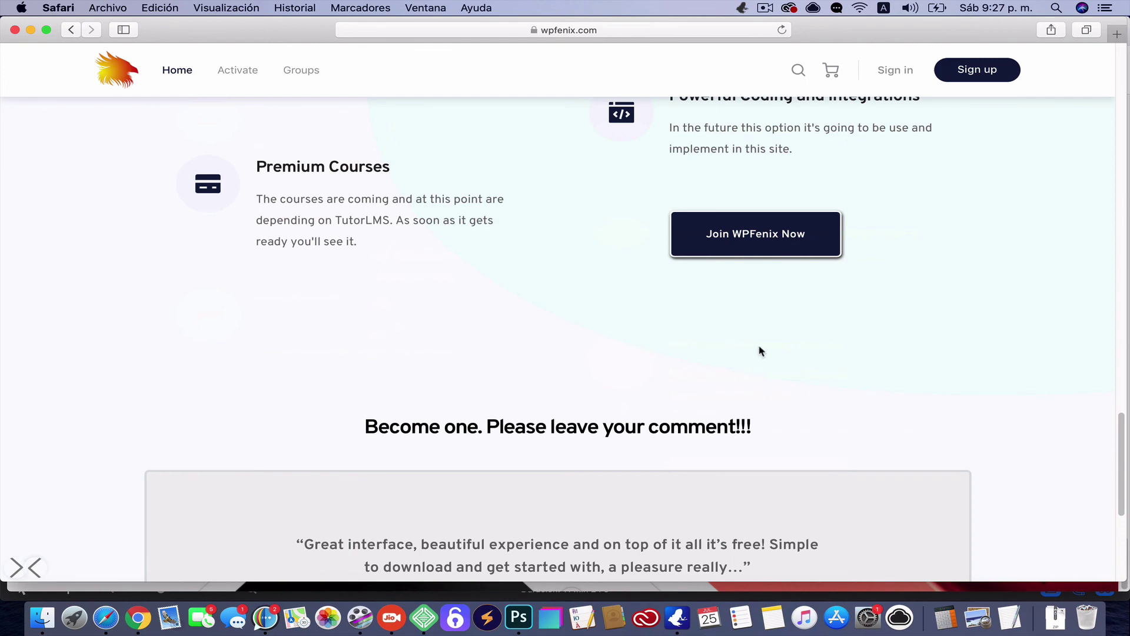
scroll(760, 352, up, 8)
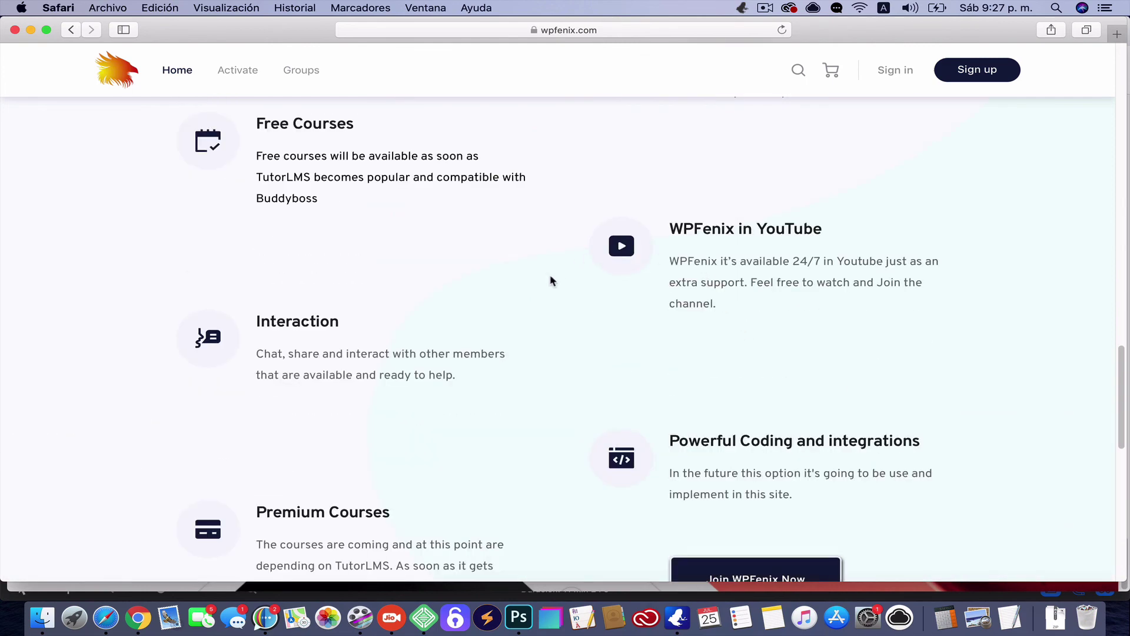
scroll(547, 283, up, 20)
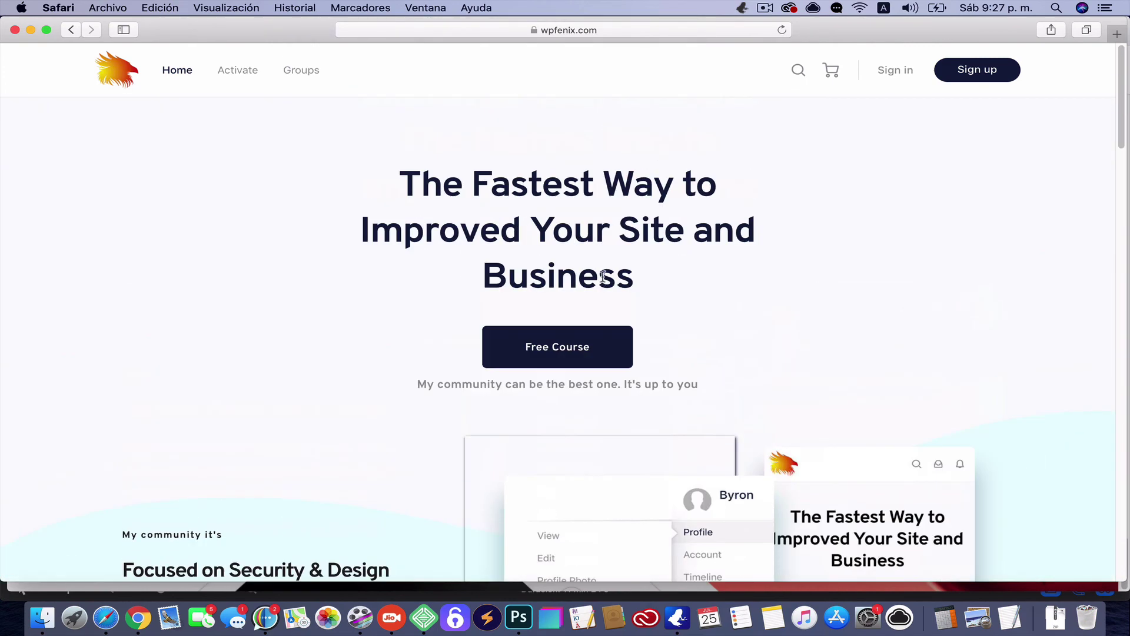
Switch back to Chrome and review the header and hero section of the Empire landing page preview.
click(130, 618)
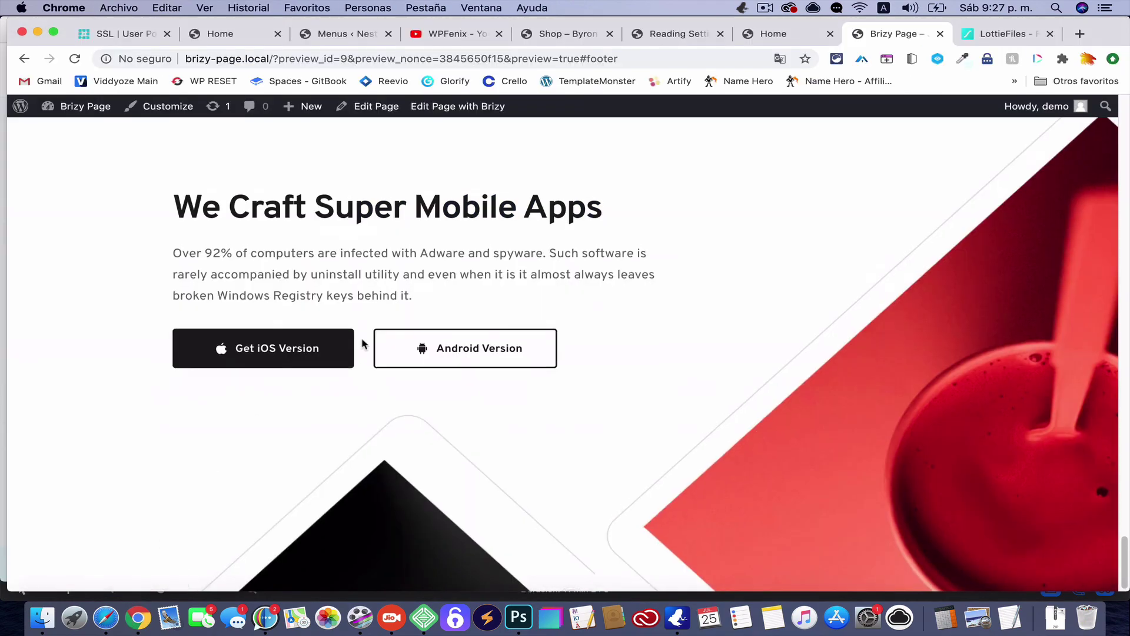
scroll(361, 342, up, 20)
scroll(361, 358, up, 10)
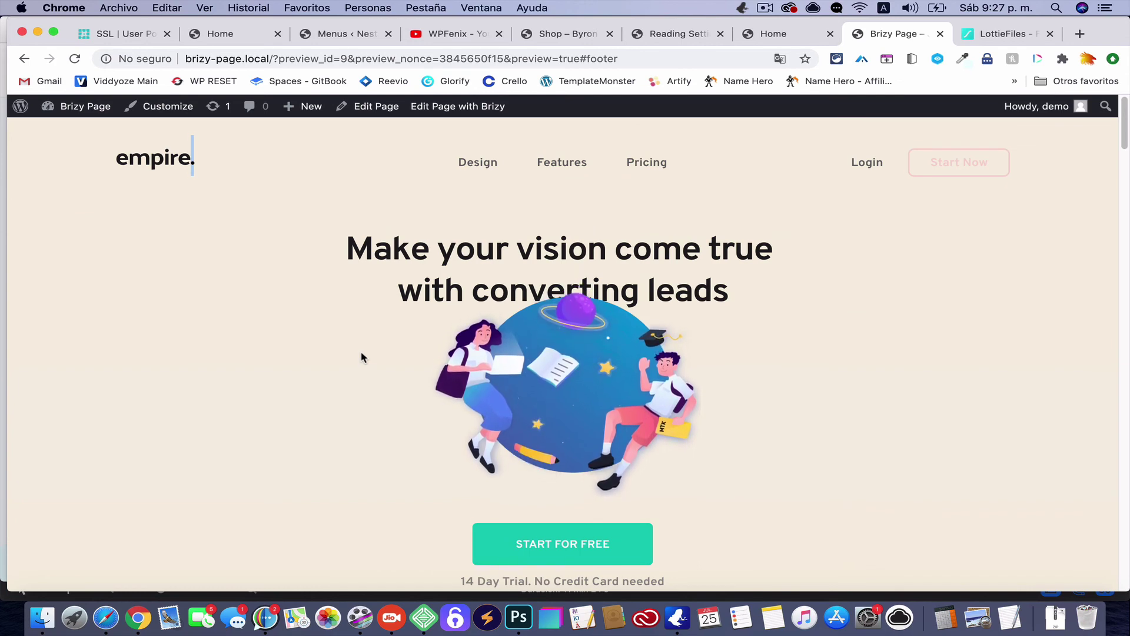
scroll(254, 272, up, 1)
scroll(228, 174, down, 2)
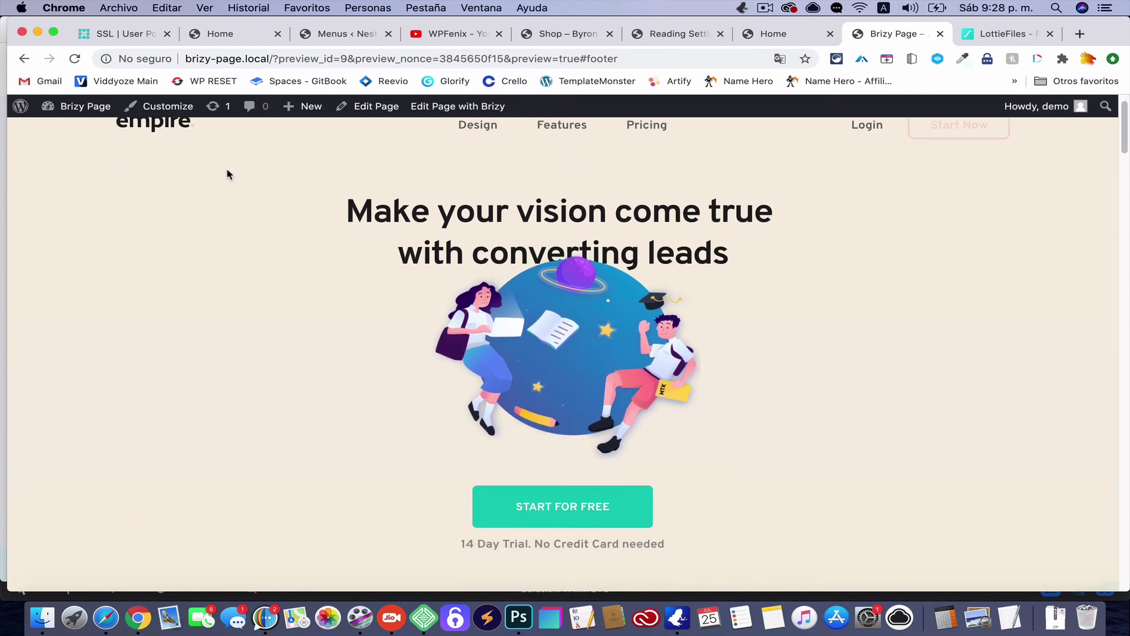
scroll(228, 175, up, 2)
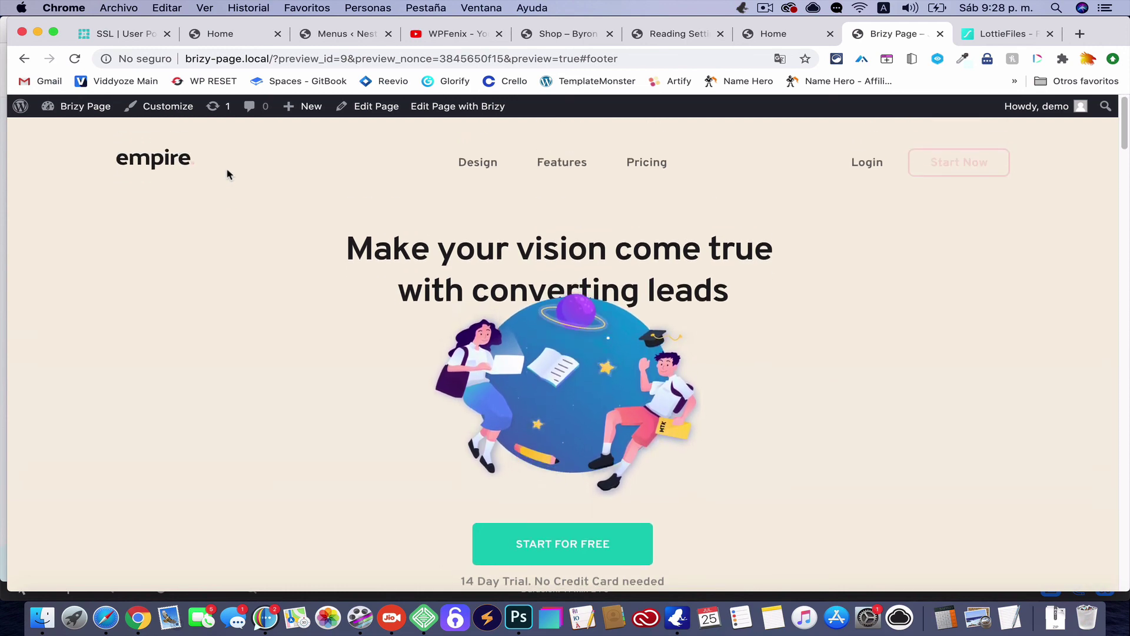